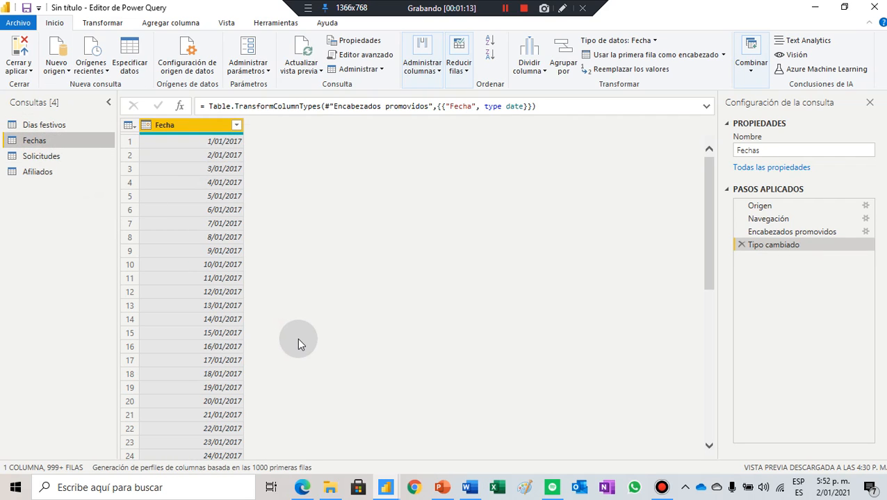
- Review the contents of the Solicitudes and Afiliados queries
click(31, 157)
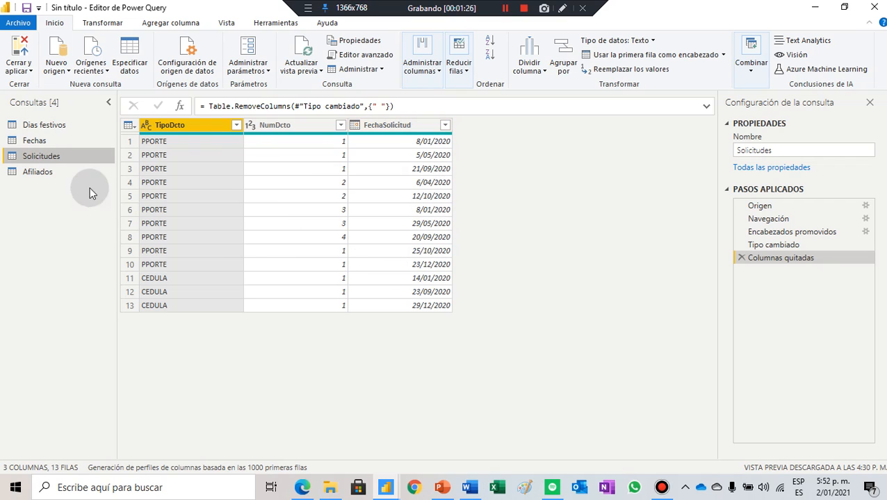
click(36, 173)
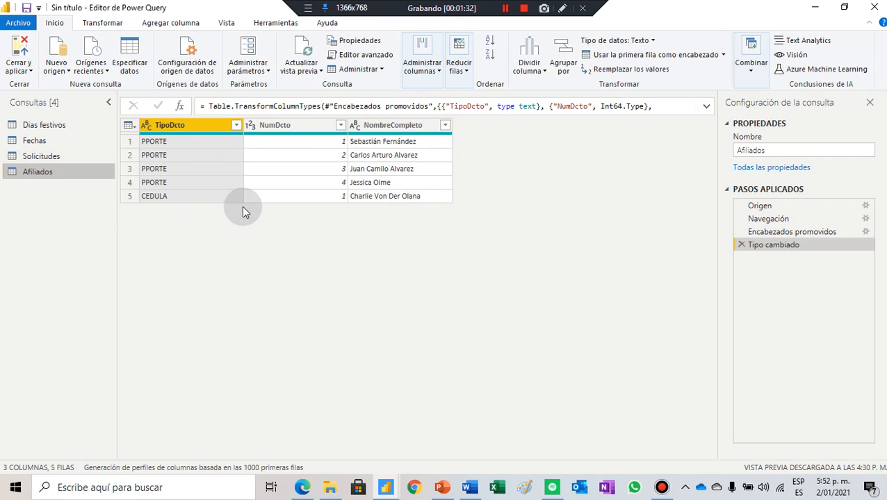
- Add a custom column NoHabil with the formula 0 to the Dias festivos query and set its data type to whole number
click(45, 126)
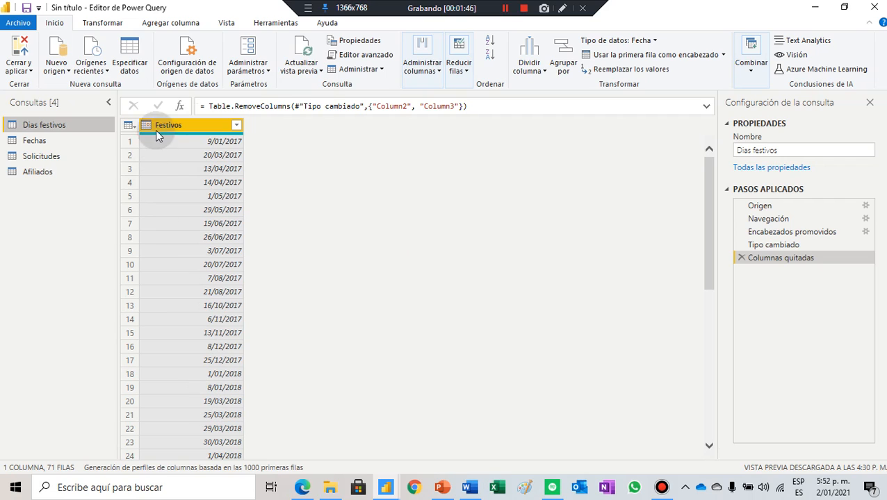
click(178, 25)
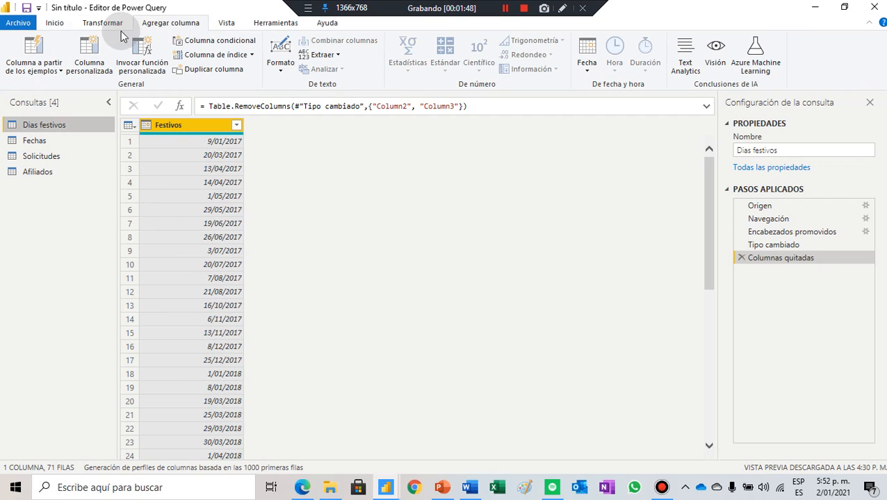
click(88, 46)
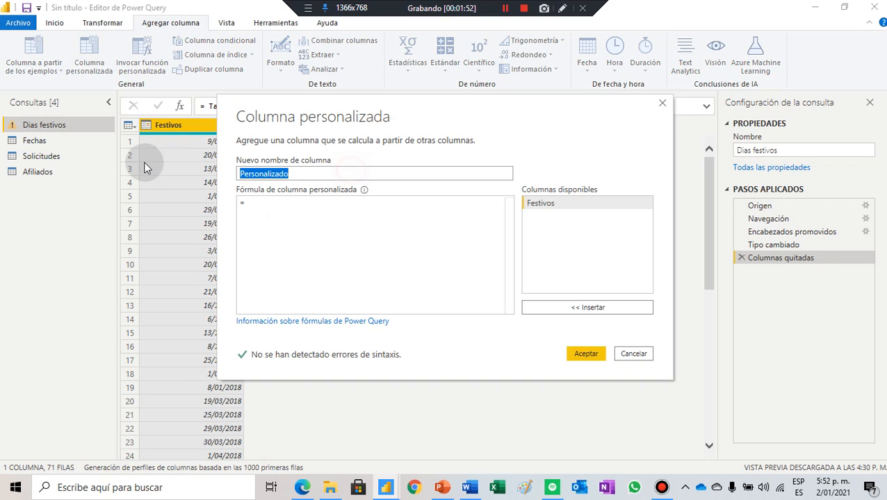
text(N)
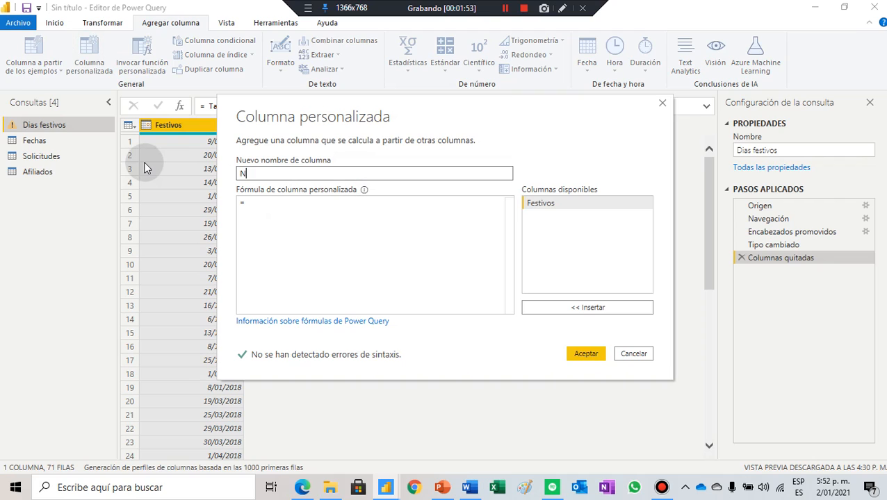
text(oHabil)
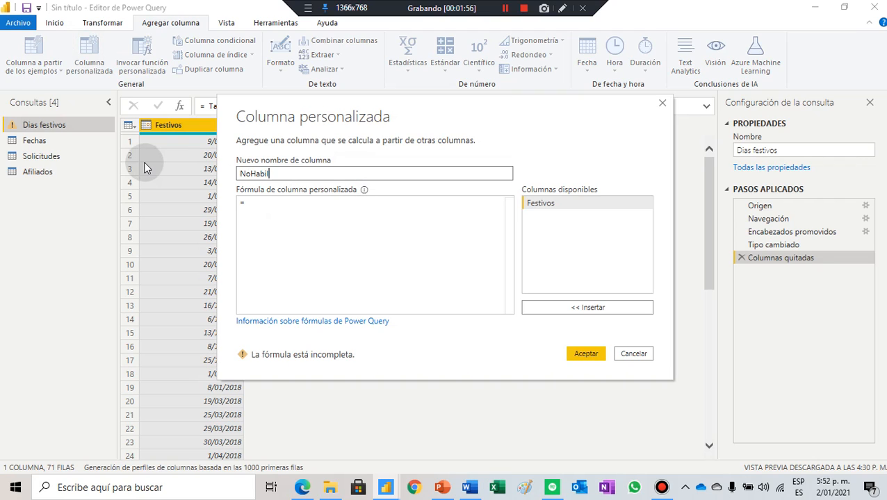
click(260, 199)
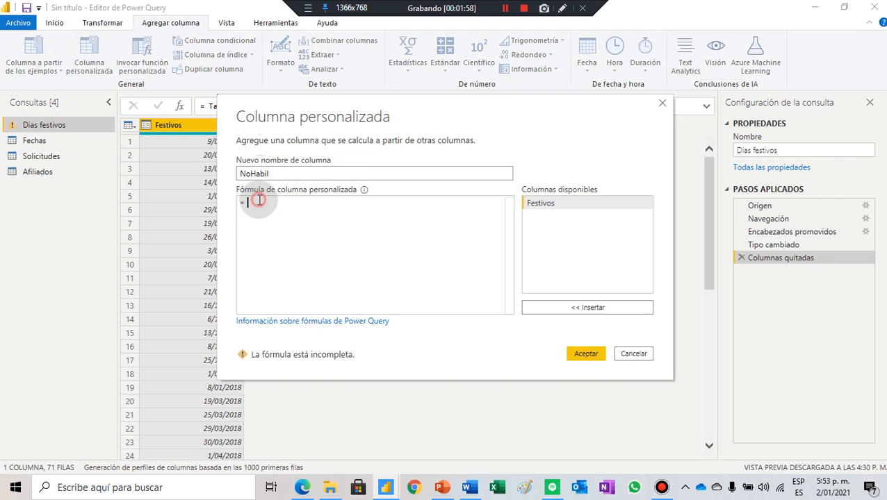
click(312, 230)
text(0)
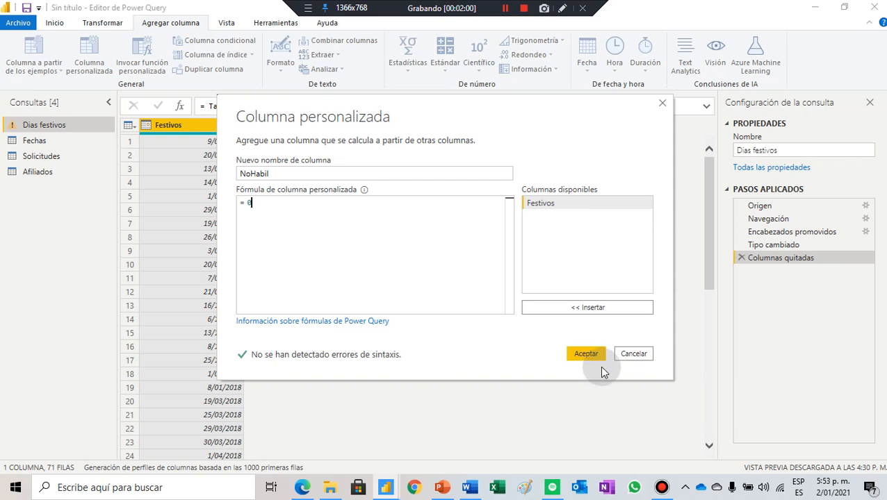
click(580, 353)
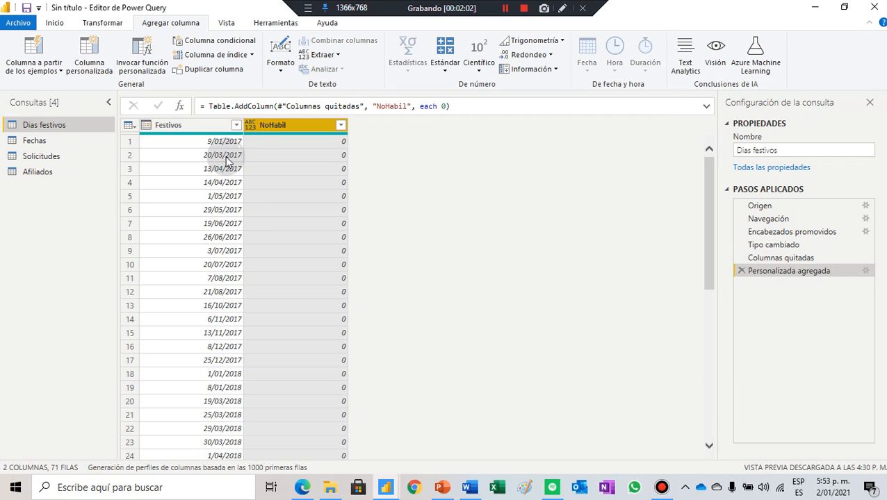
click(249, 126)
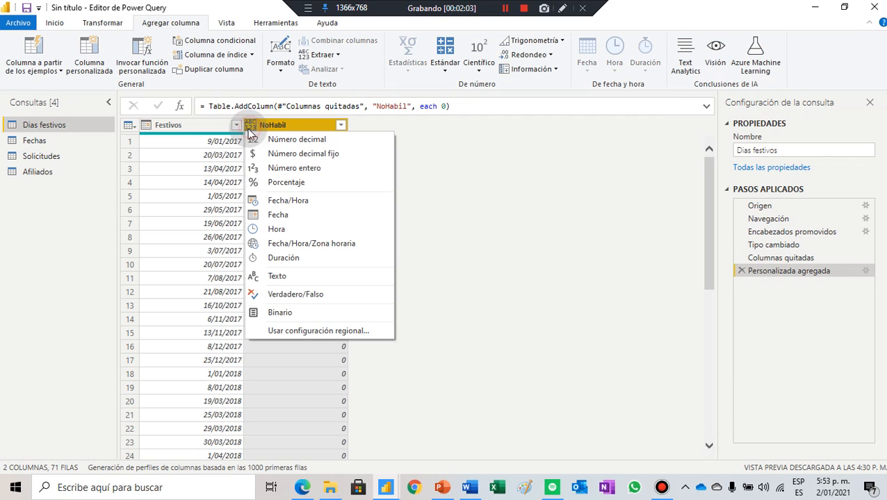
click(302, 168)
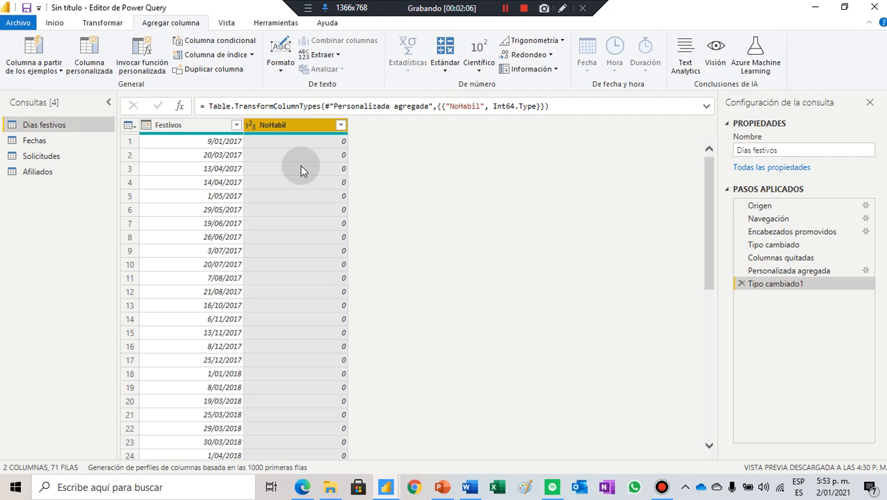
- Merge Dias festivos into the existing Fechas query with a left outer join, matching Fecha to Festivos
click(35, 141)
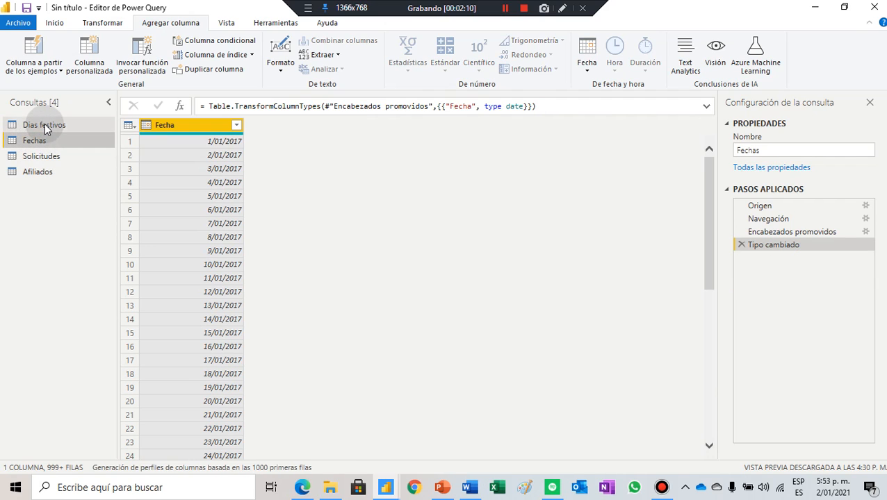
click(45, 123)
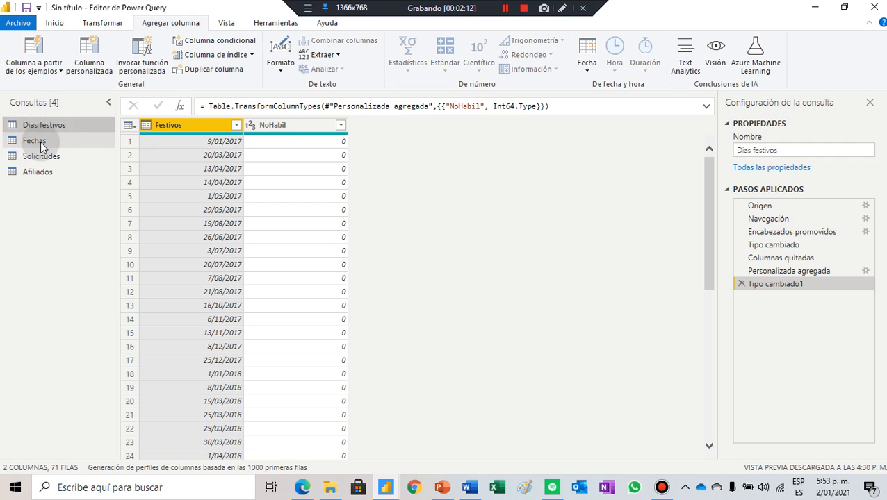
click(37, 144)
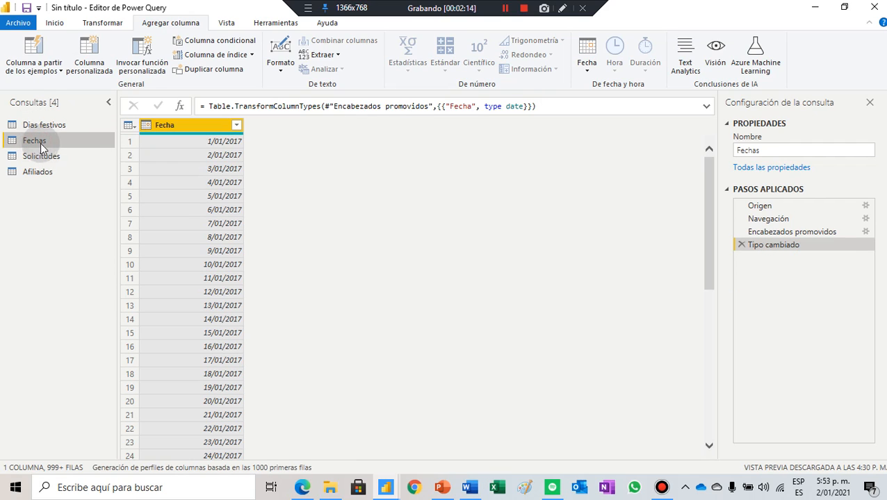
click(52, 23)
click(753, 72)
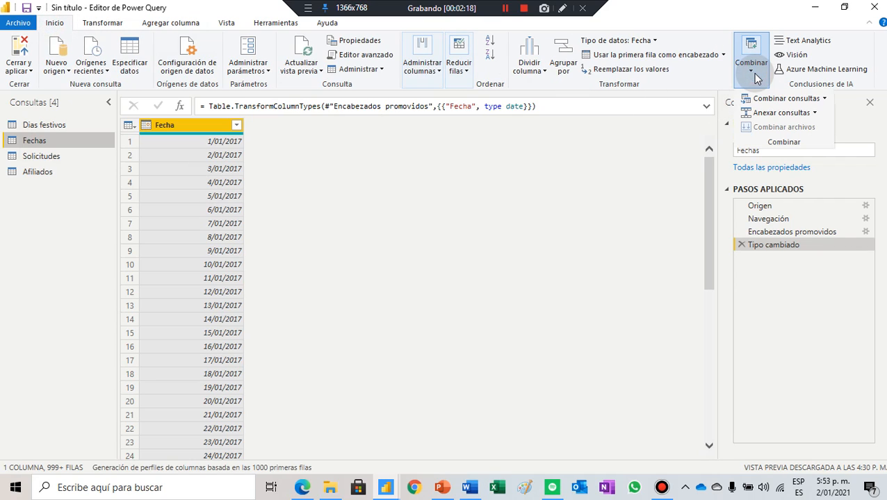
click(825, 99)
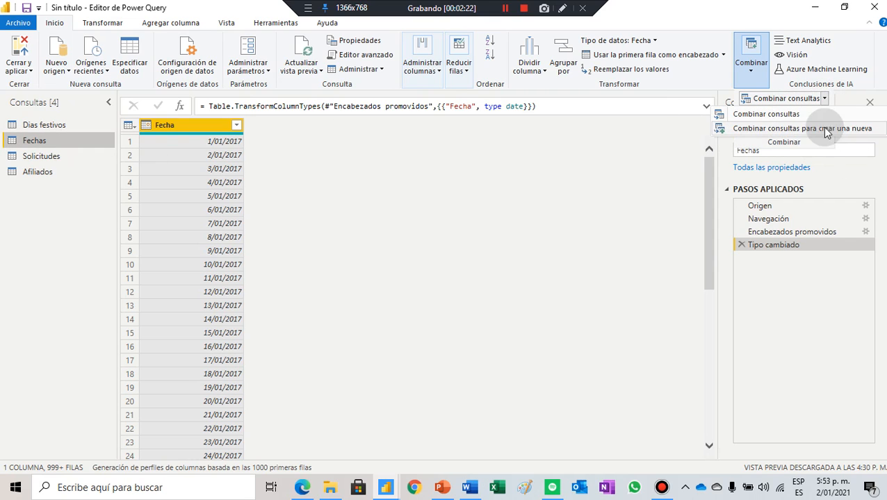
click(769, 115)
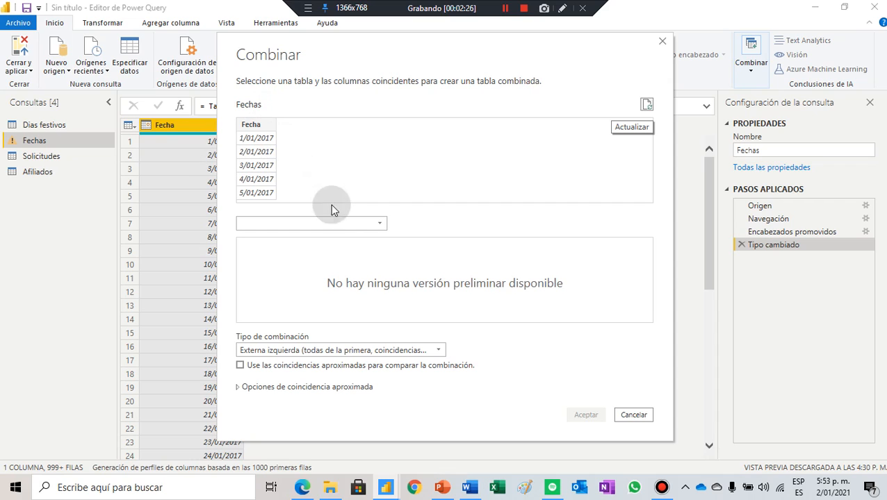
click(381, 224)
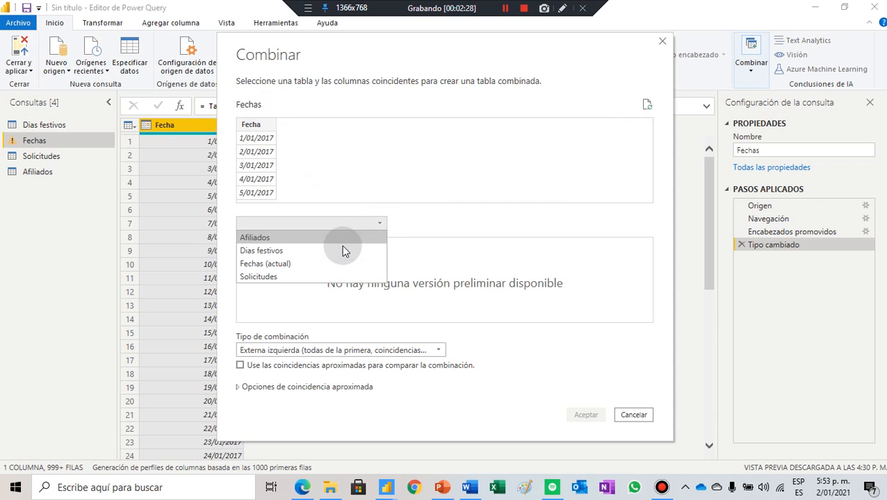
click(291, 251)
click(258, 129)
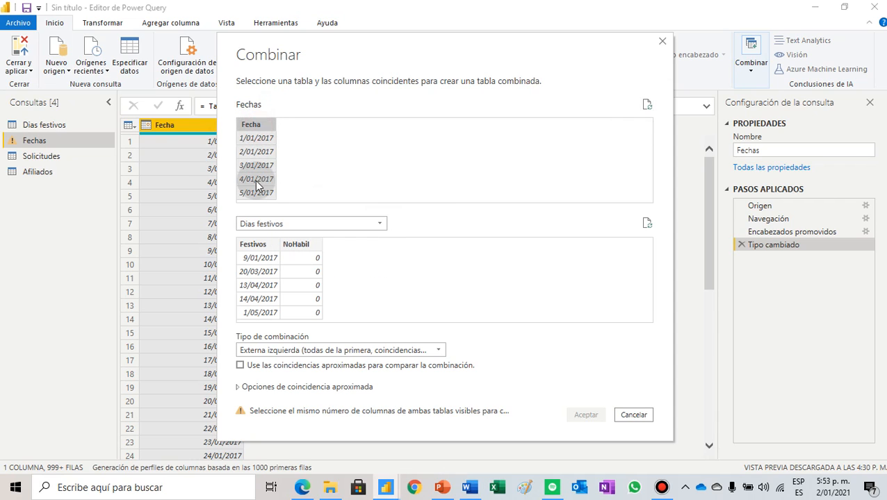
click(252, 244)
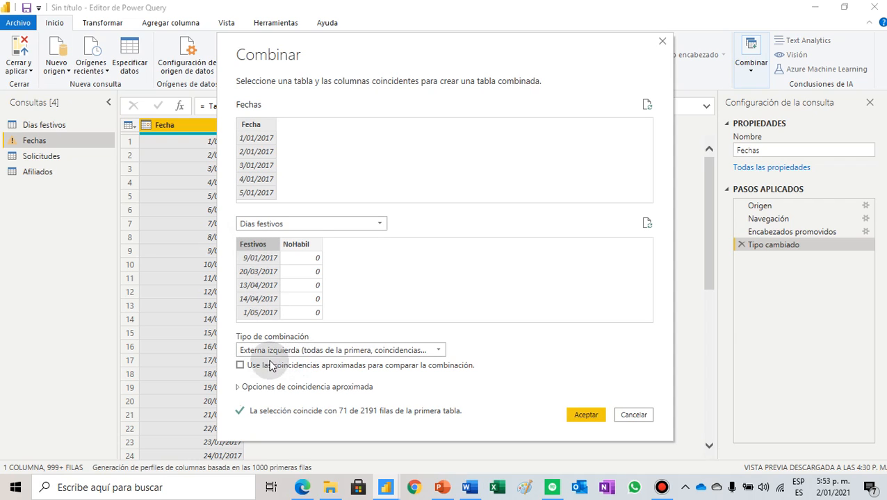
click(587, 414)
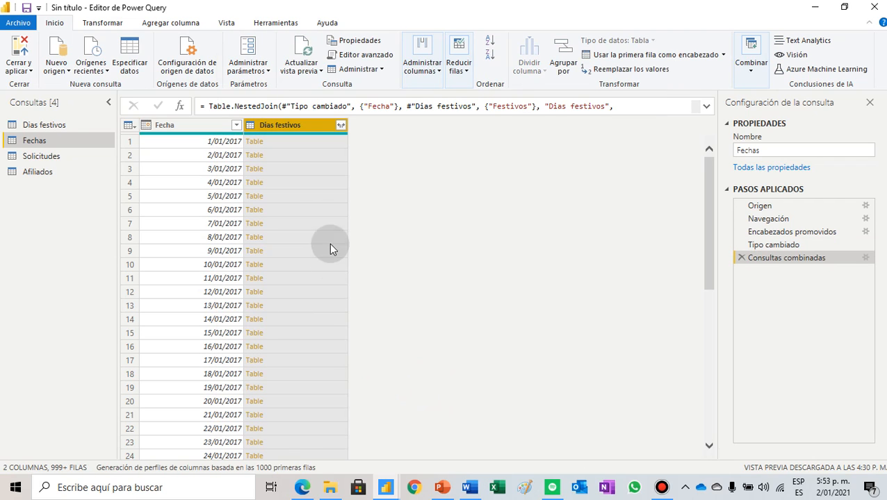
- Expand only the NoHabil field from the merged Dias festivos column, without the original column name as prefix
click(340, 126)
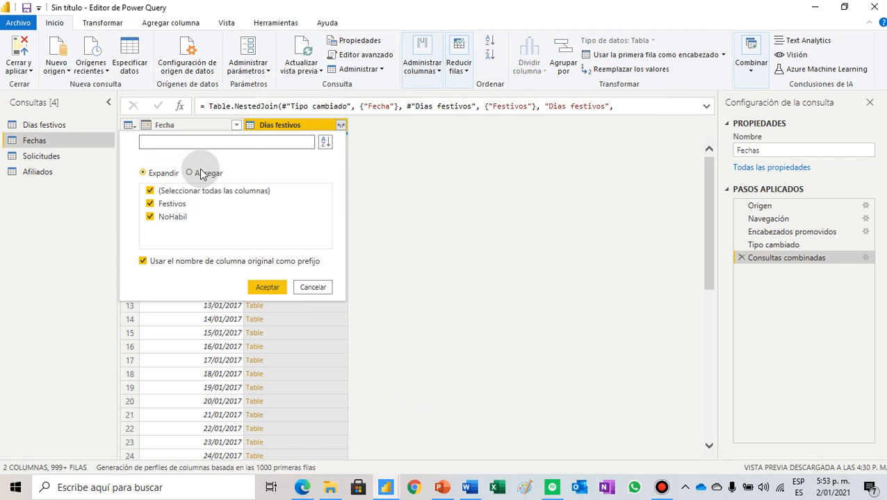
click(151, 190)
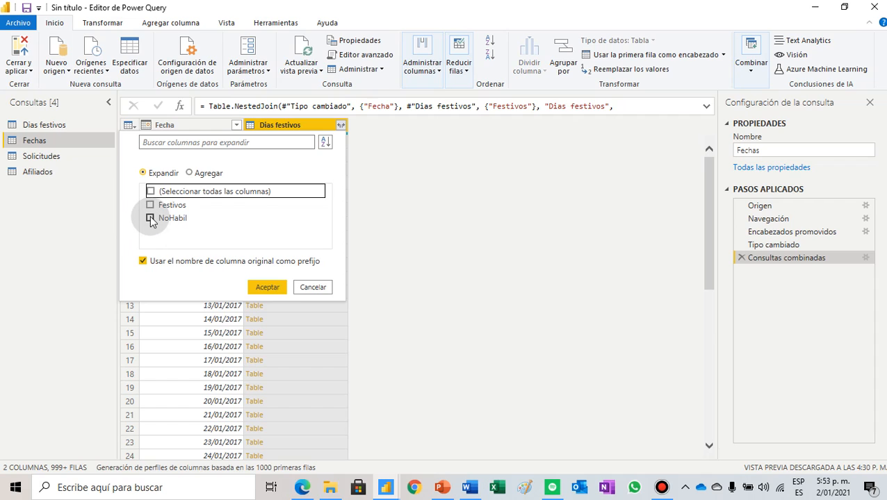
click(150, 217)
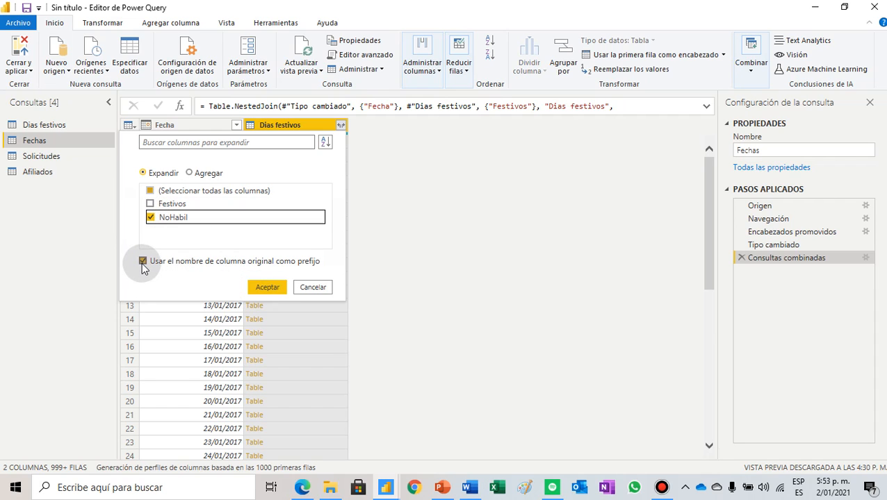
click(141, 262)
click(264, 289)
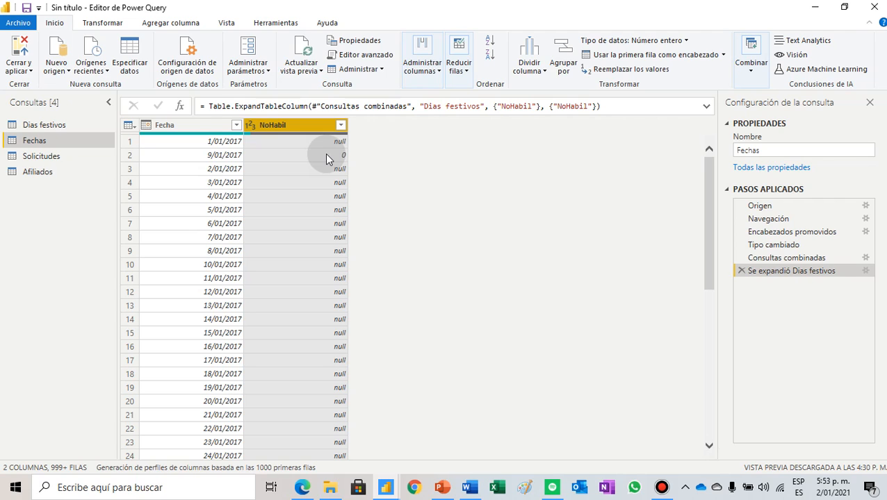
- Add a day-of-week number column (Día de la semana) derived from the Fecha column
click(190, 125)
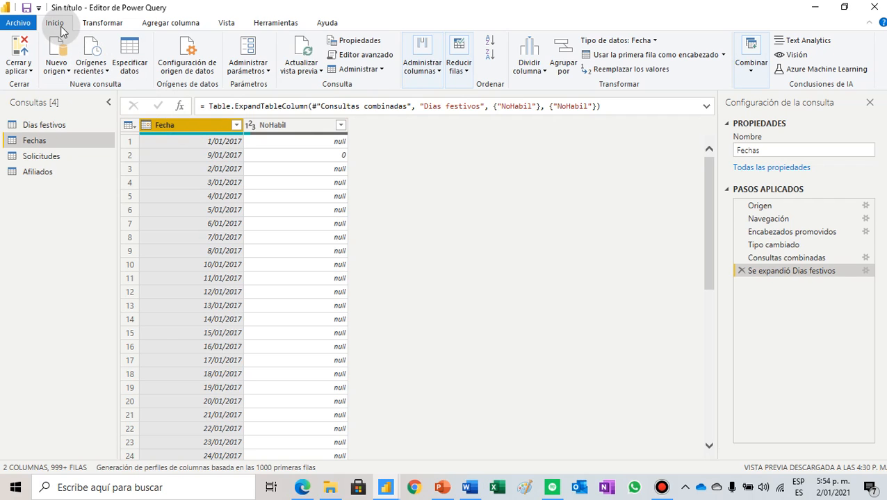
click(179, 24)
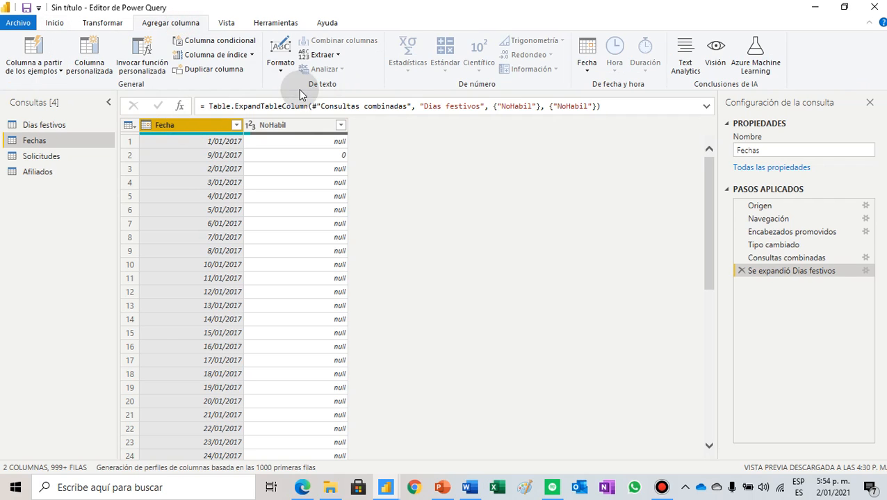
click(587, 68)
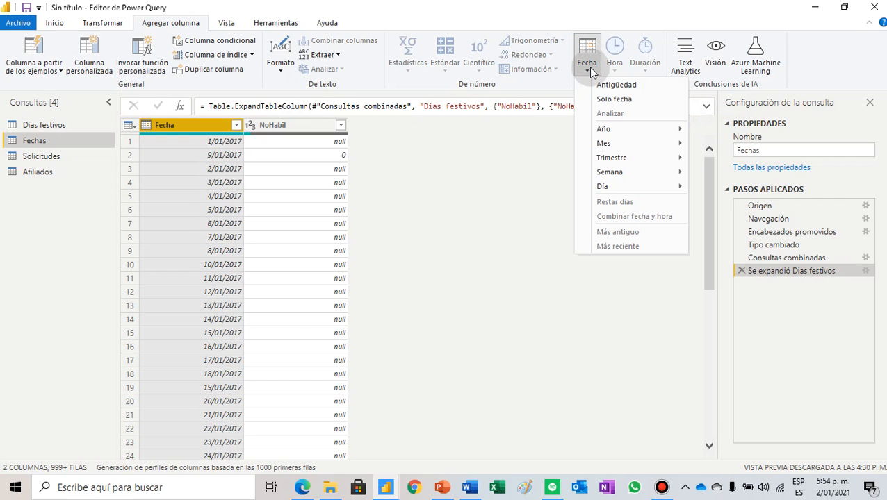
mouse_move(605, 187)
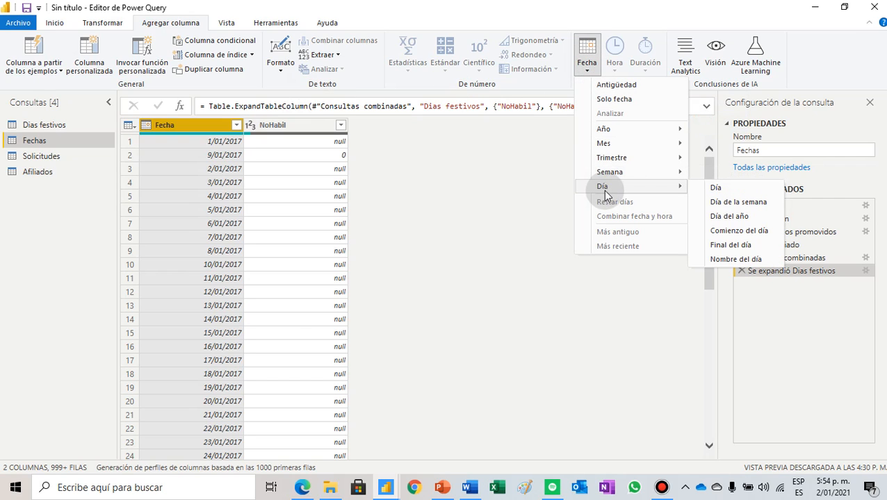
click(751, 202)
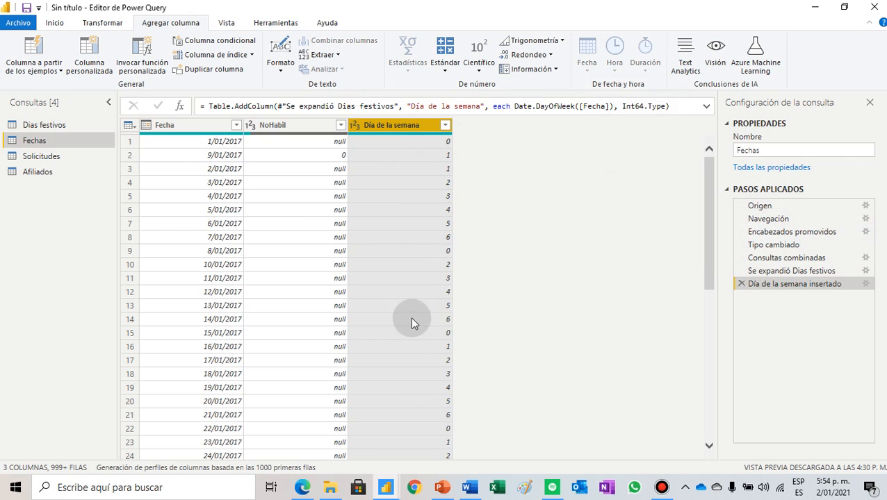
- Add a day-name column (Nombre del día) derived from the Fecha column
click(166, 125)
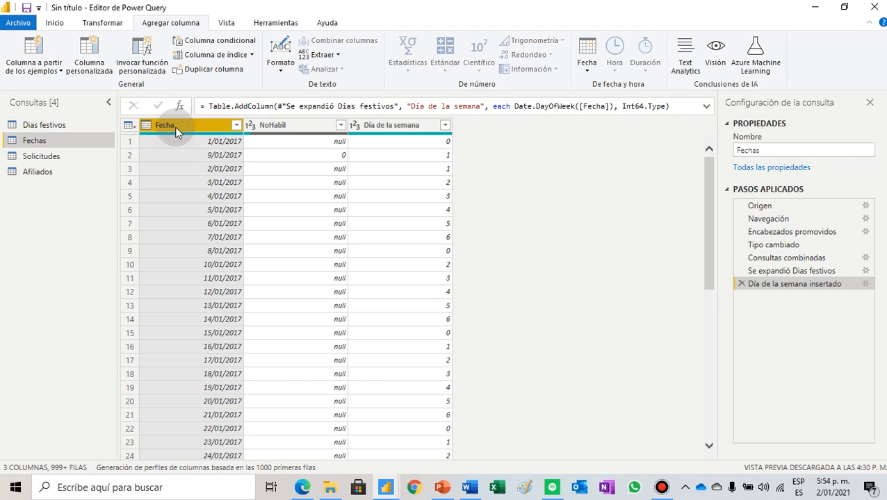
click(584, 66)
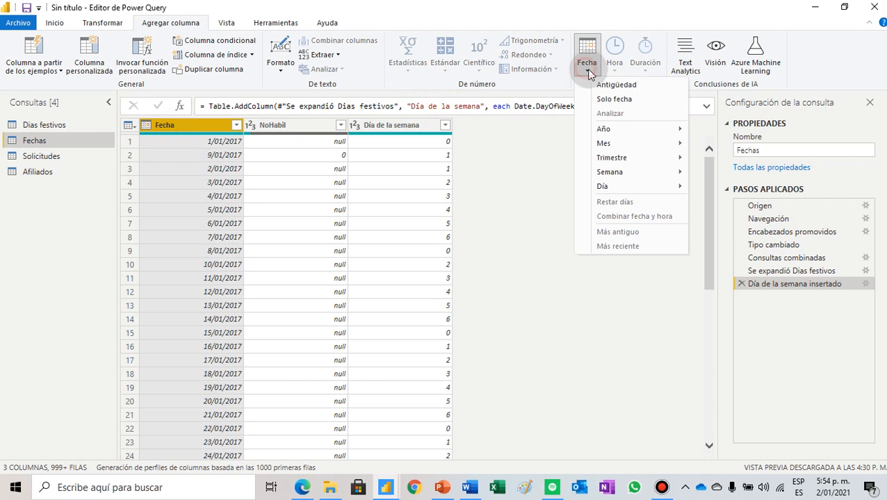
mouse_move(683, 185)
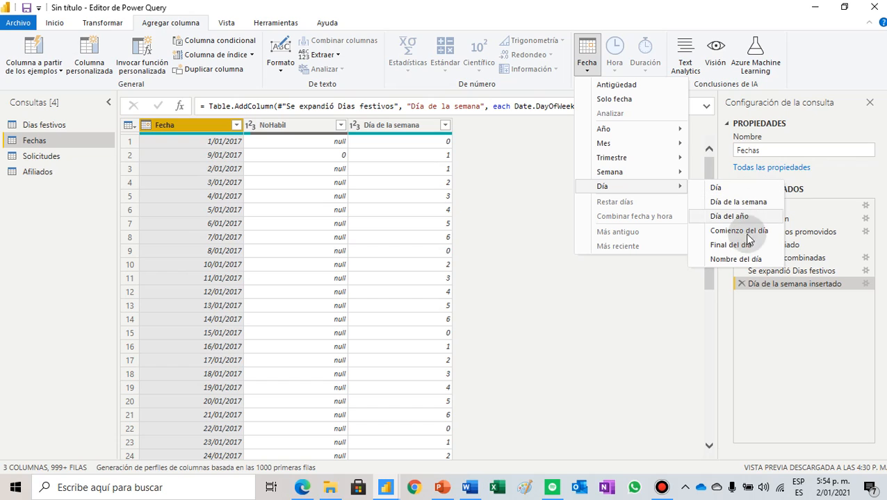
click(750, 260)
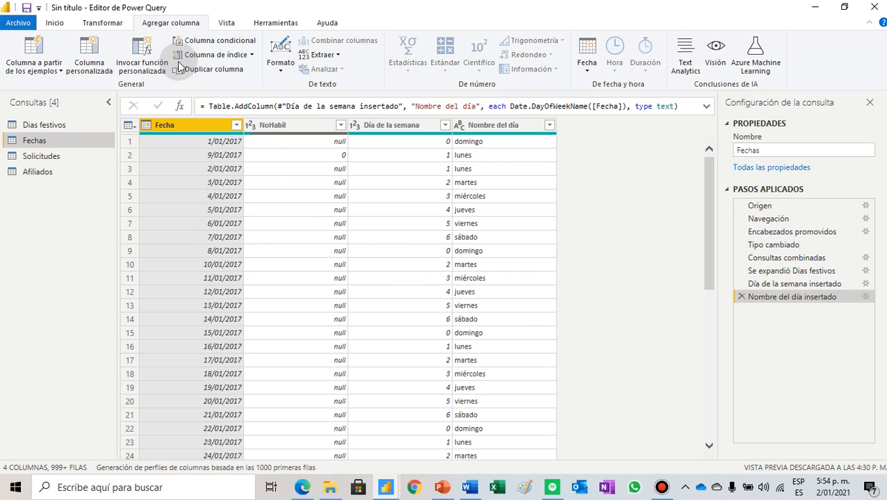
- Start a conditional column named Habil in Fechas whose first clause outputs 0 when NoHabil equals 0
click(175, 23)
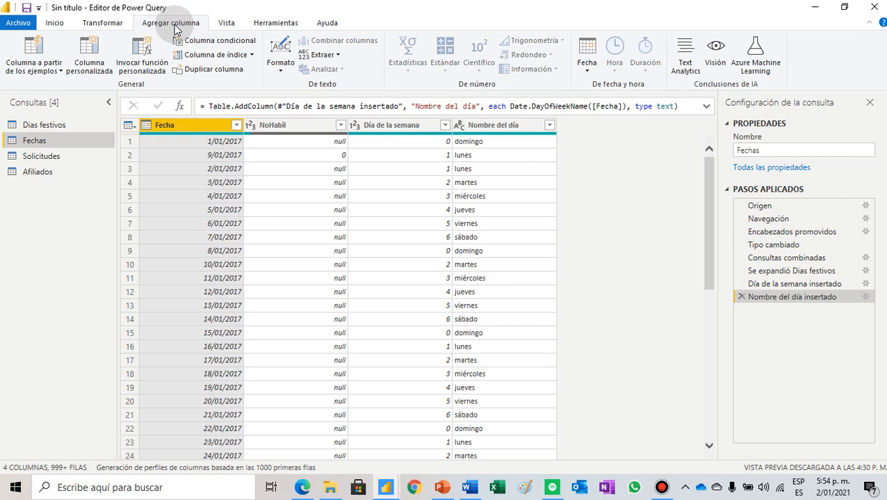
click(214, 44)
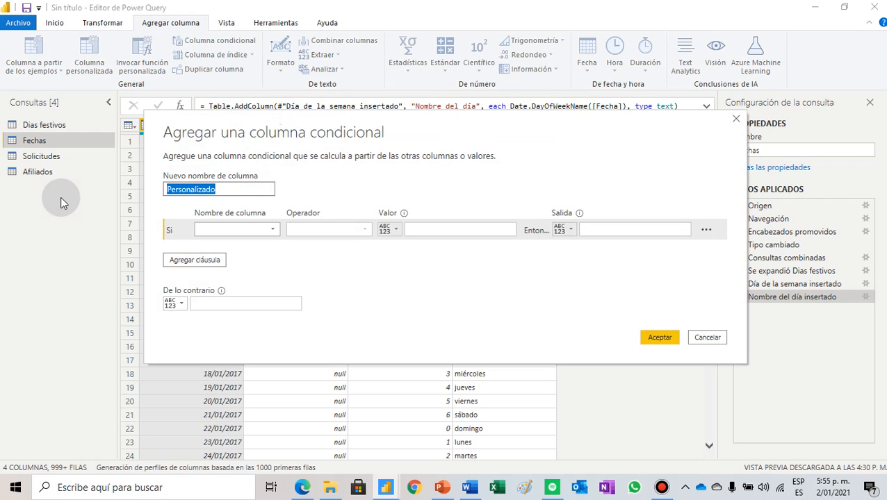
text(Habil)
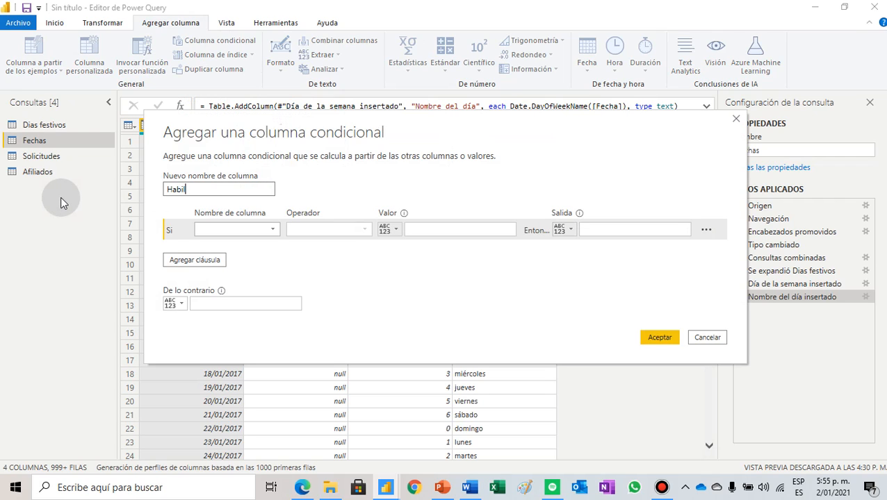
click(271, 232)
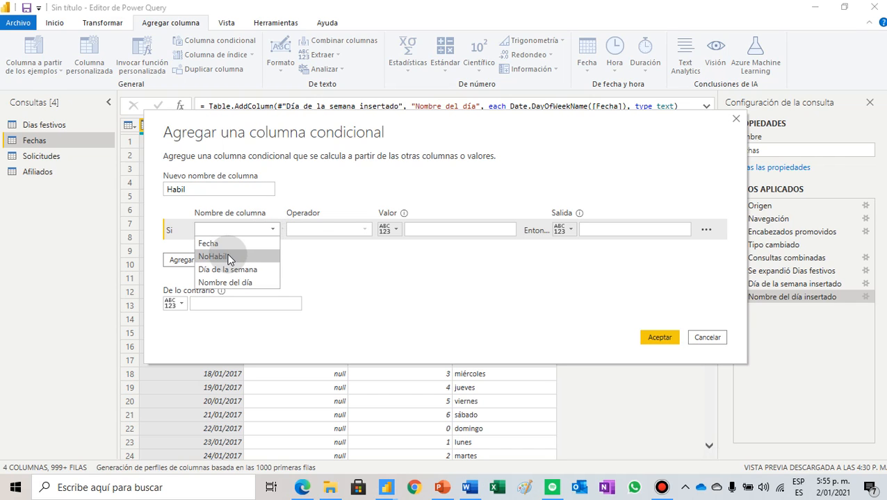
click(229, 257)
drag(491, 150, 310, 163)
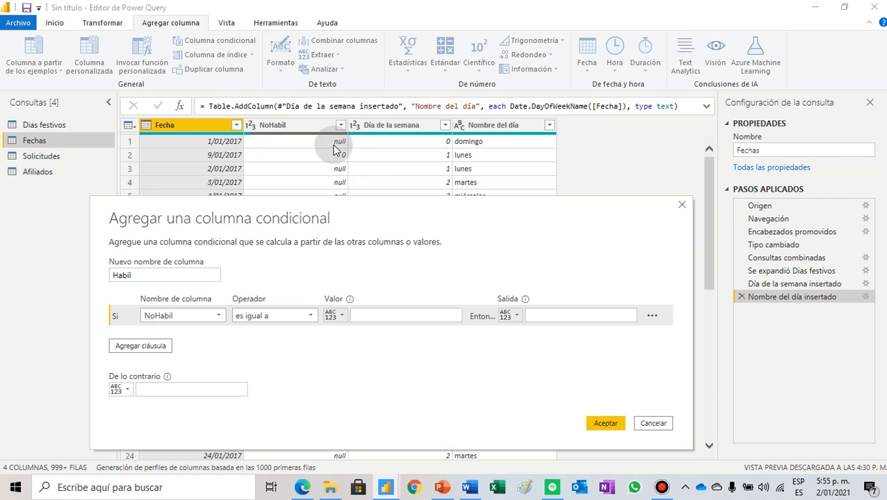
click(396, 316)
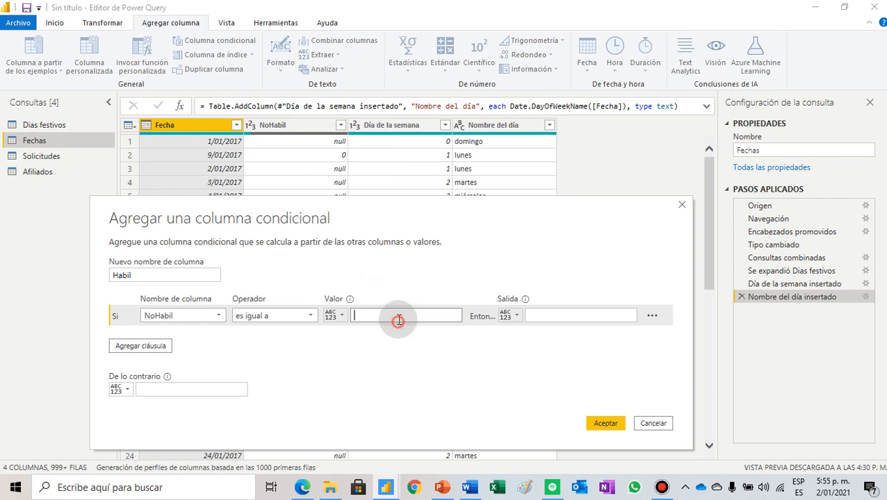
click(578, 315)
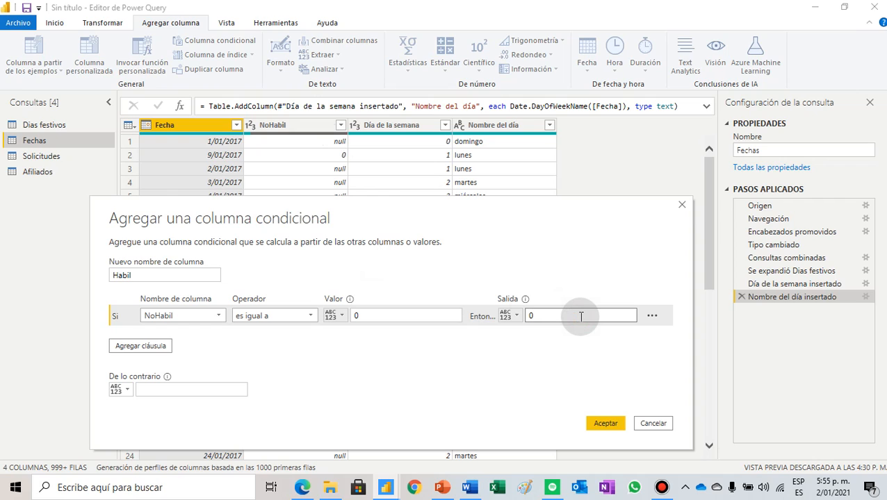
- Add a second clause to the Habil column that outputs 0 when Día de la semana equals 0
click(141, 347)
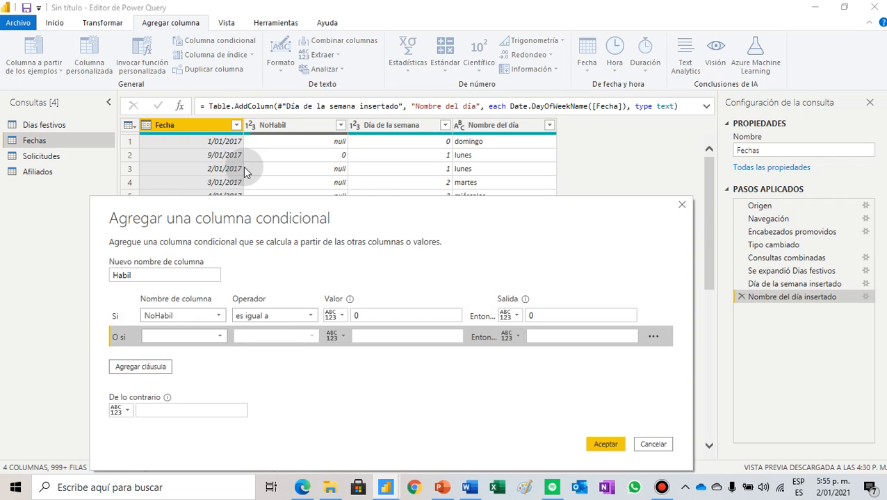
click(222, 334)
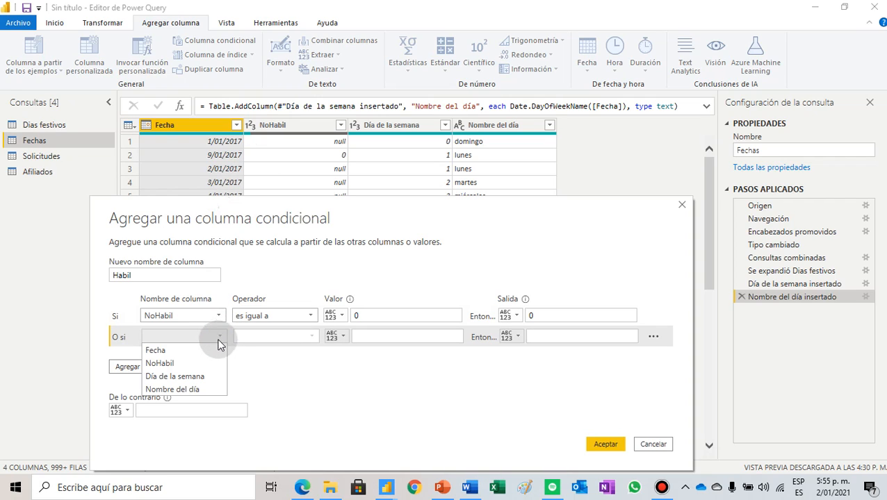
click(192, 376)
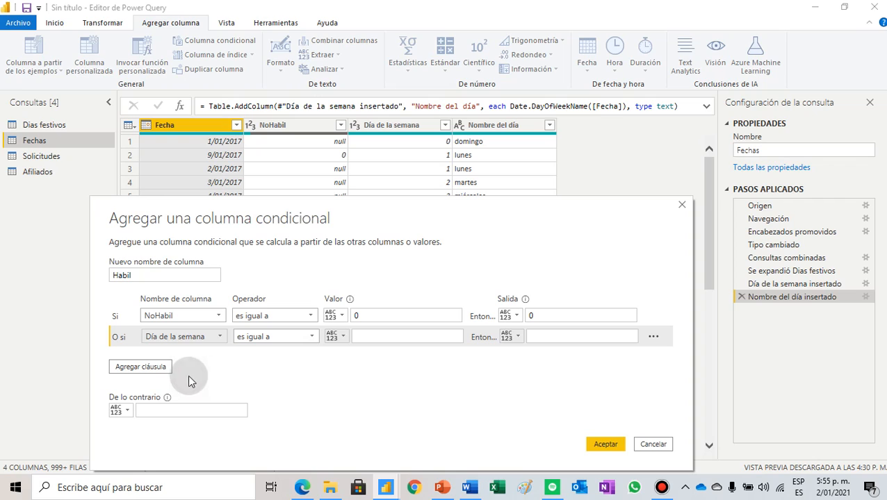
click(373, 337)
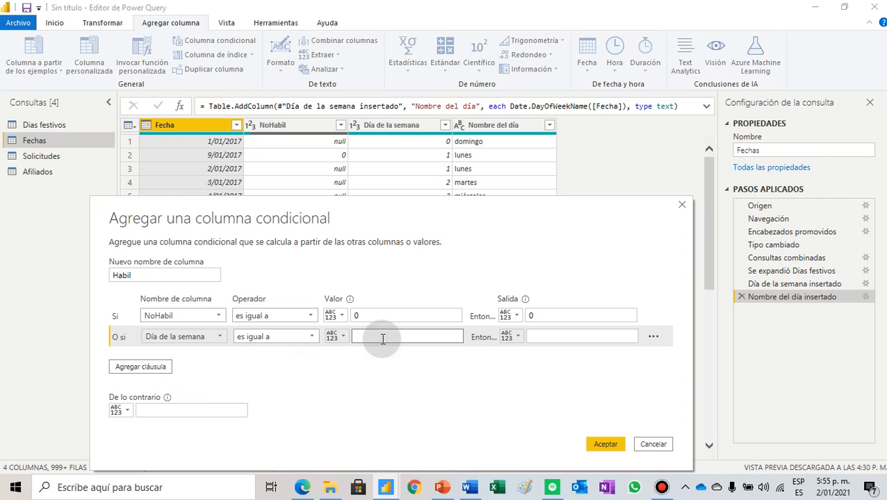
text(0)
click(549, 338)
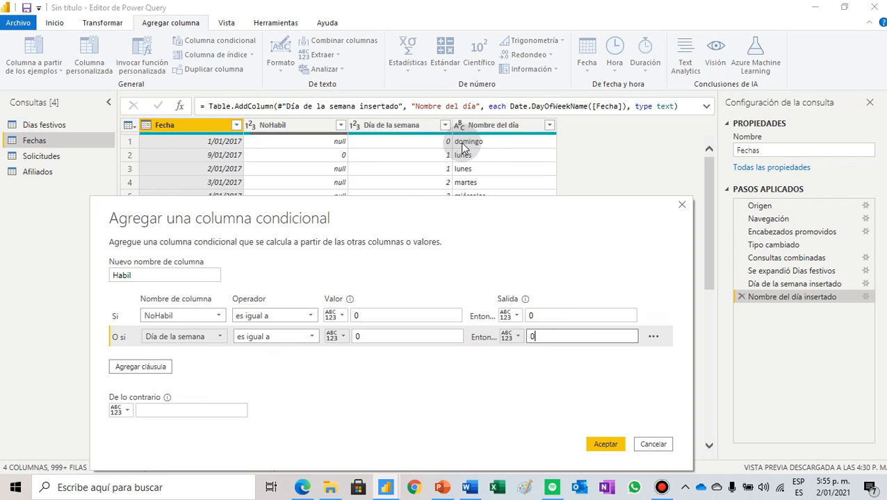
drag(511, 217, 502, 250)
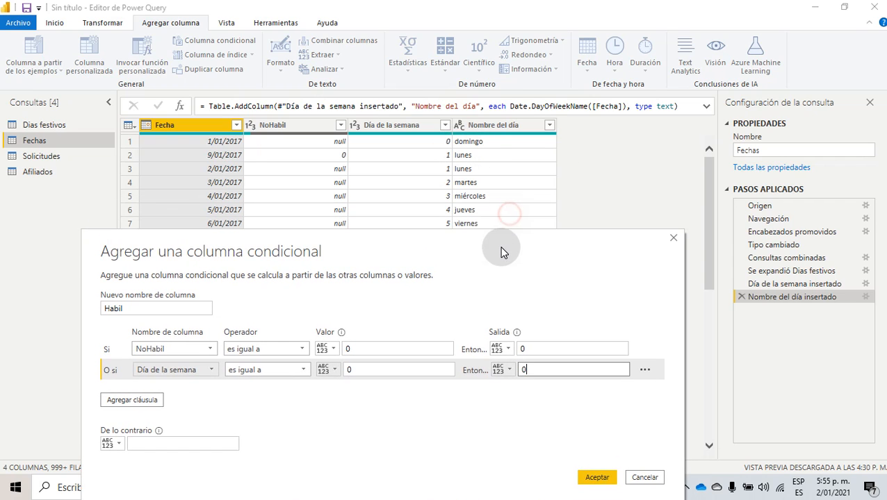
drag(443, 247, 456, 141)
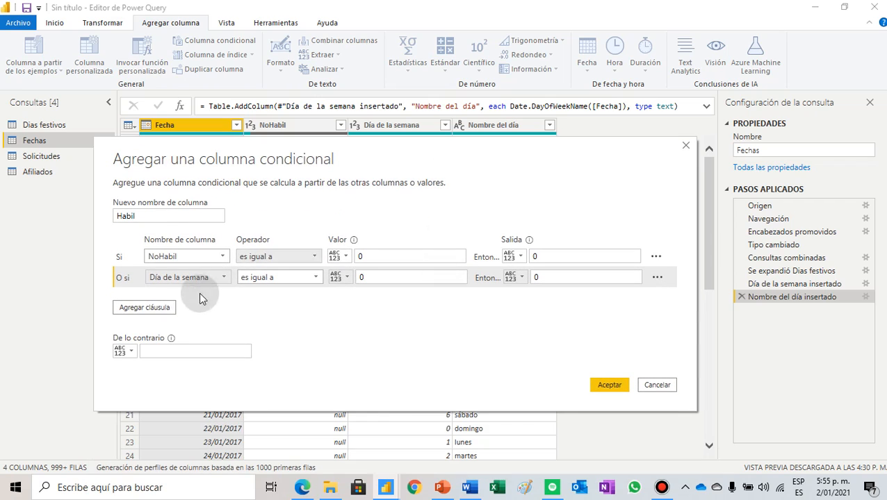
- Add a third clause to the Habil column that outputs 0 when Día de la semana equals 6
click(146, 307)
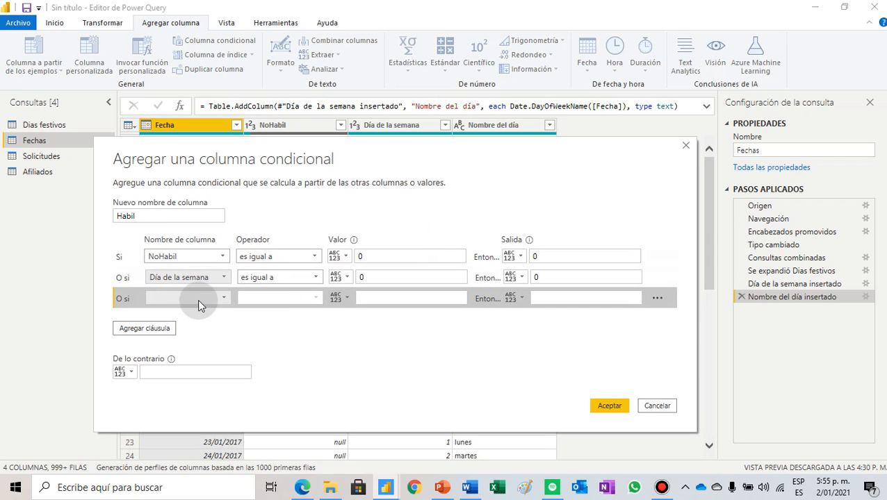
click(209, 299)
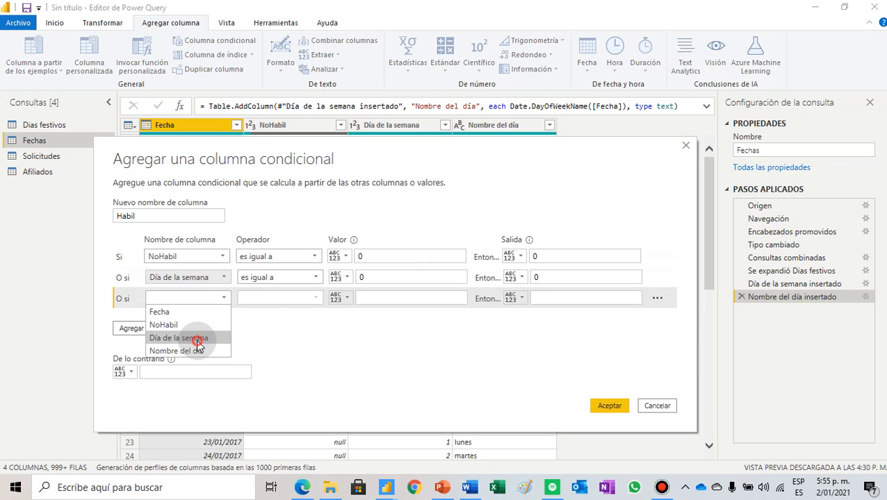
click(194, 337)
click(403, 299)
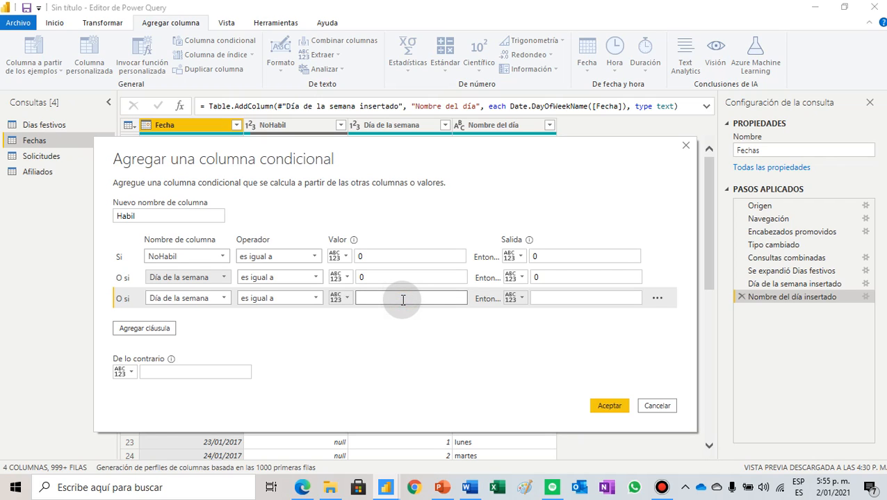
text(6)
click(569, 297)
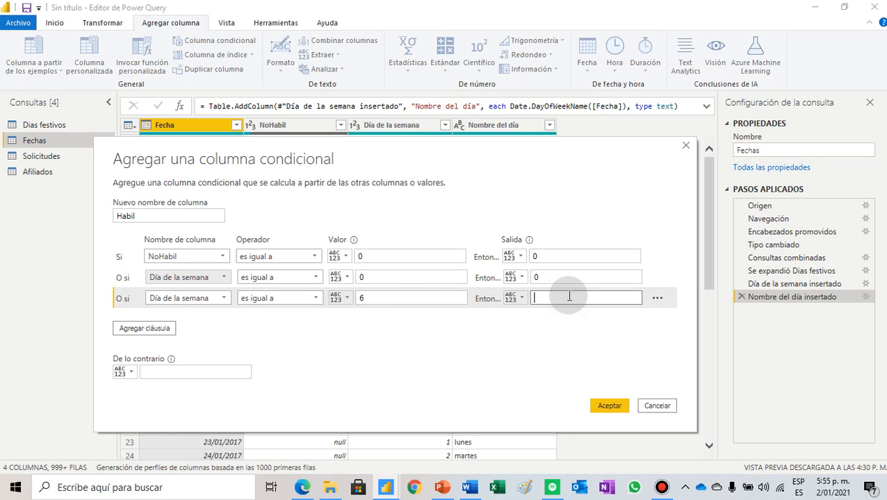
text(0)
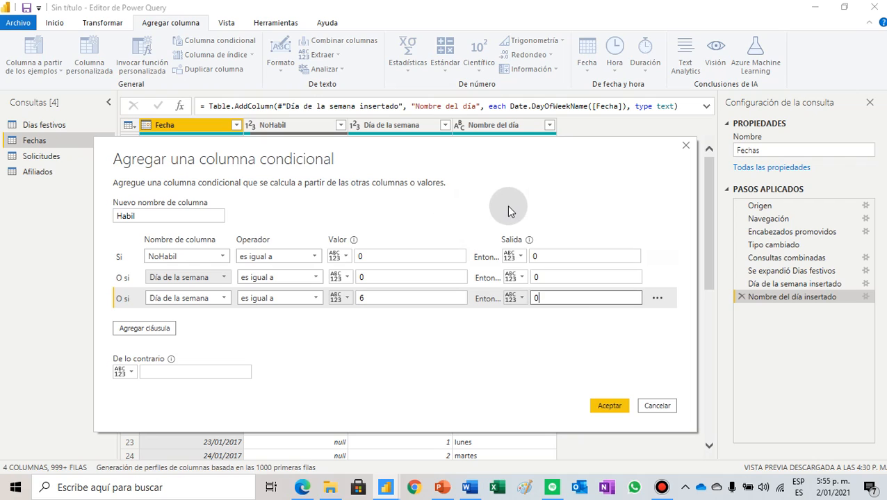
- Set the otherwise output of Habil to 1 and create the conditional column
click(200, 371)
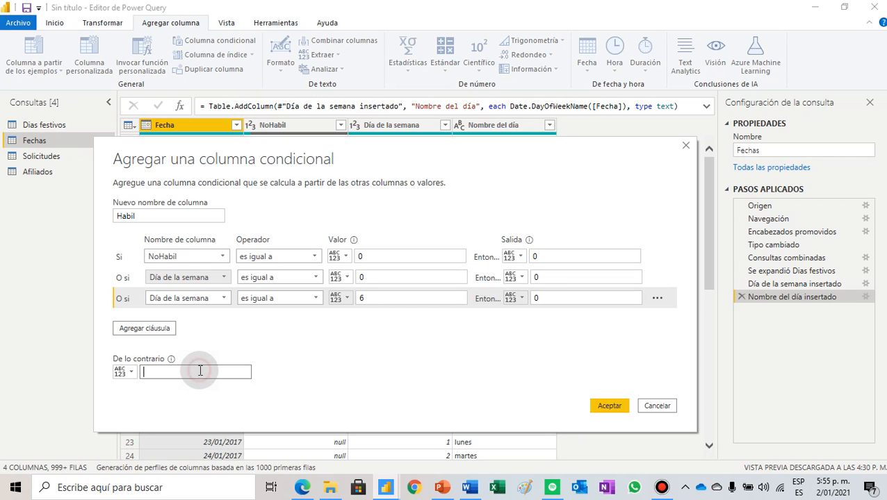
text(0)
key(BackSpace)
text(1)
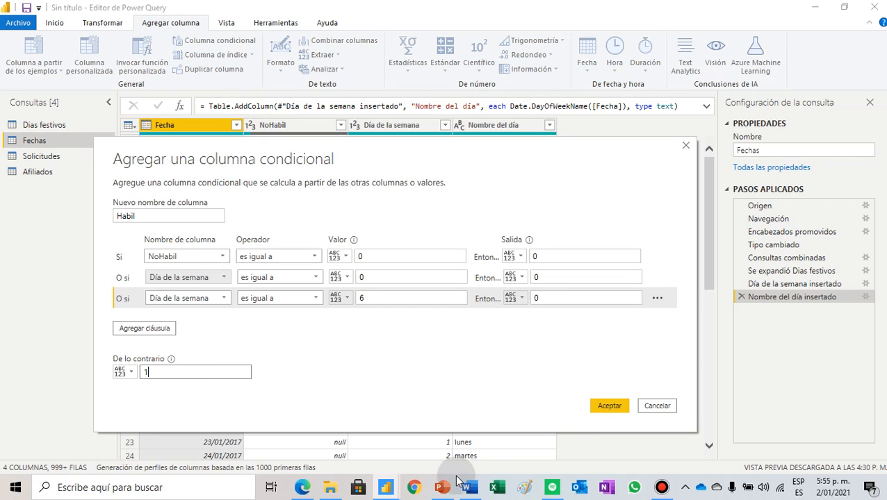
click(608, 406)
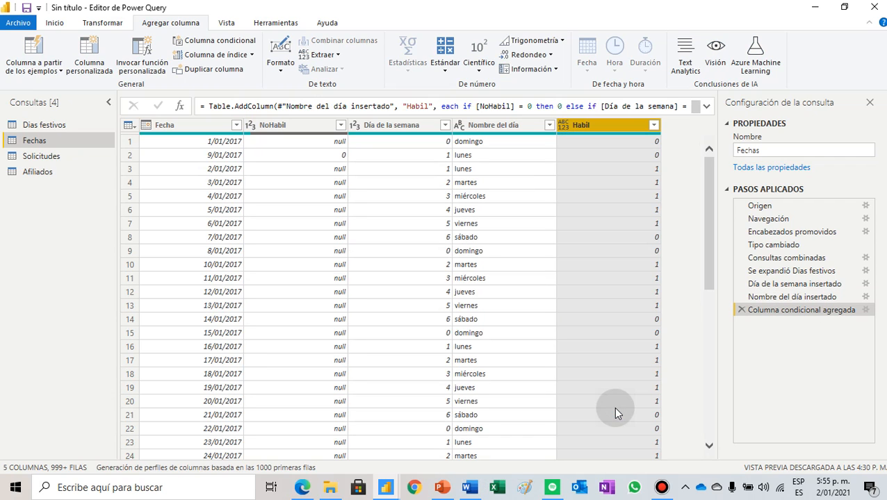
- Change the Habil column to whole number type and remove the NoHabil, Día de la semana and Nombre del día columns
click(567, 131)
click(614, 171)
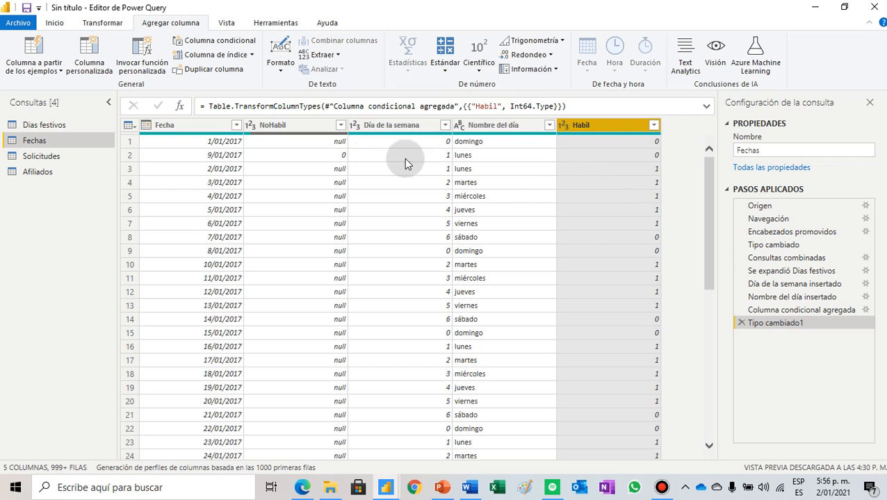
click(296, 125)
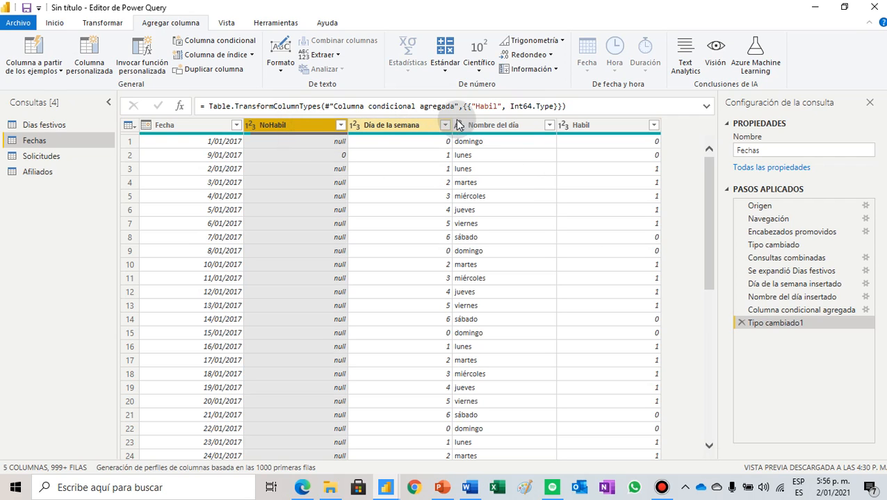
shift+click(517, 129)
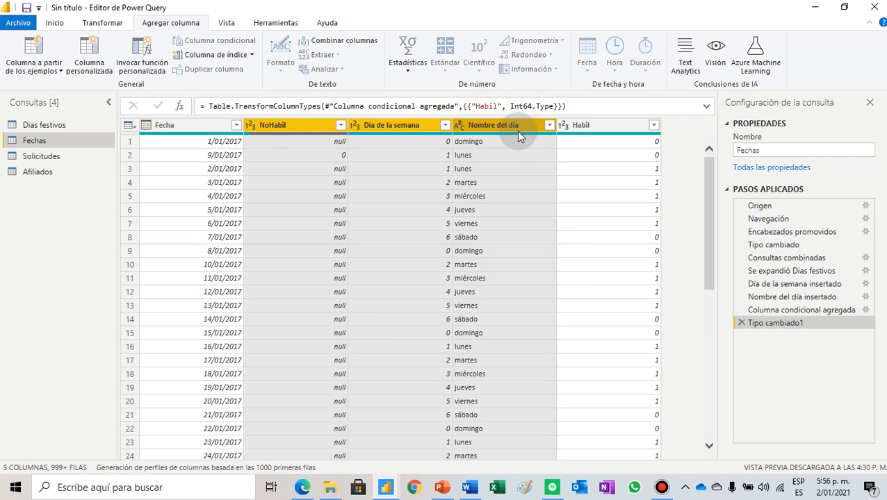
right_click(516, 130)
click(565, 157)
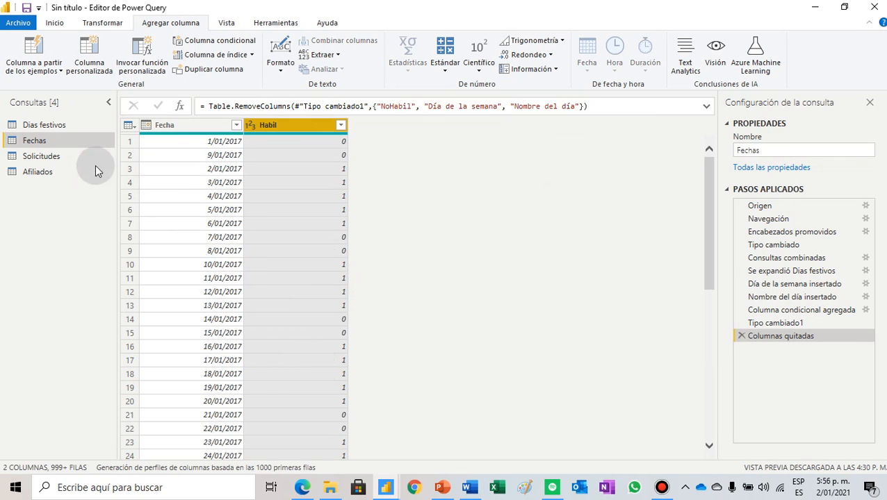
- Examine the Solicitudes and Afiliados queries, looking at their document type and document number columns
click(32, 157)
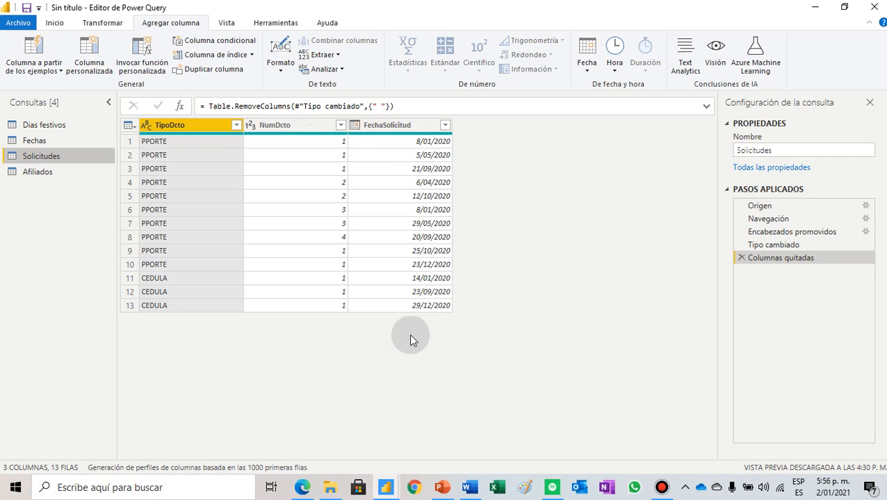
click(40, 173)
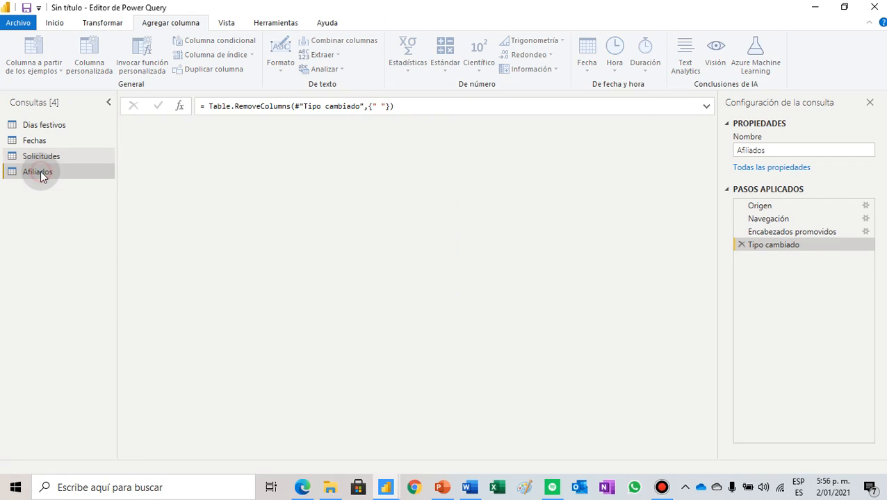
click(179, 125)
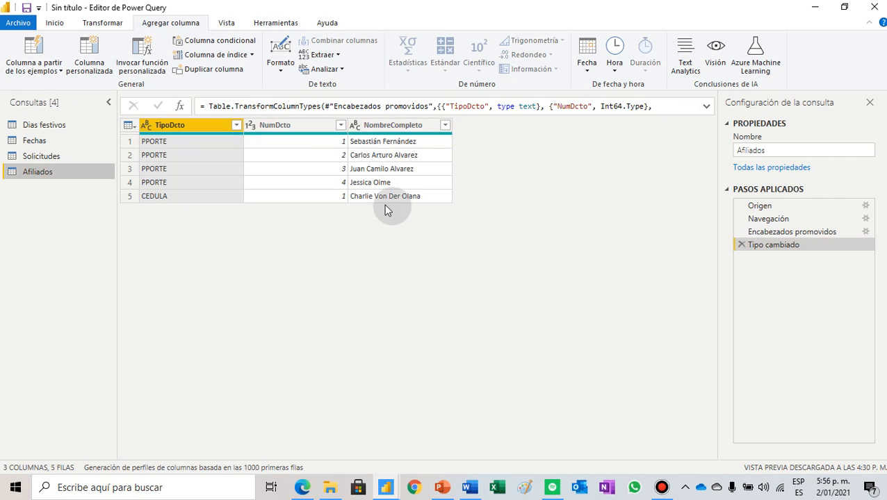
- Add a column from examples to Solicitudes that joins TipoDcto and NumDcto, giving PPORTE1 as the first-row example
click(42, 156)
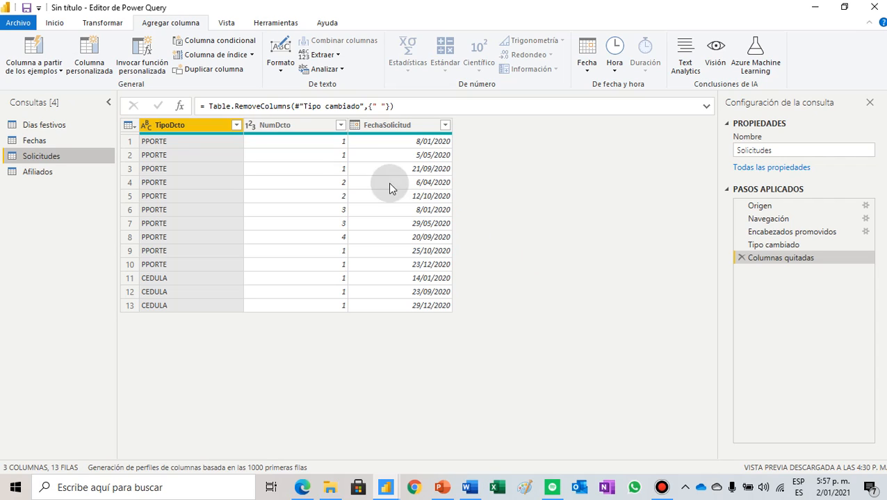
ctrl+click(289, 127)
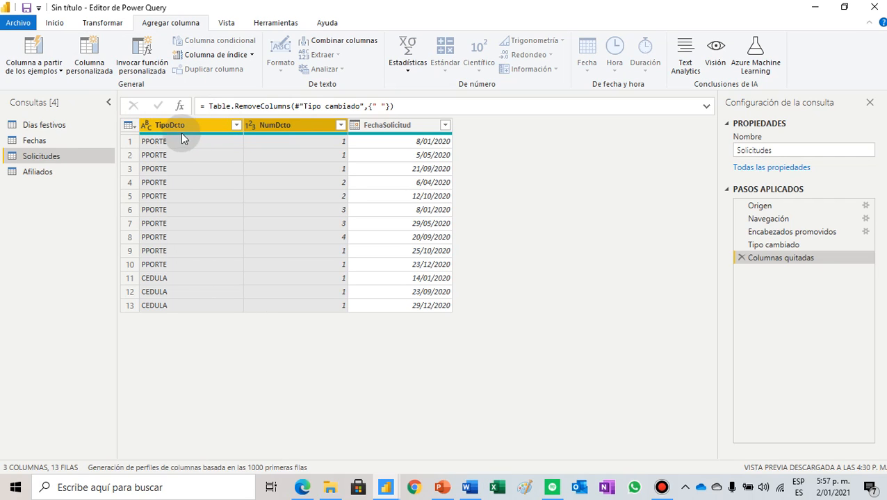
click(57, 70)
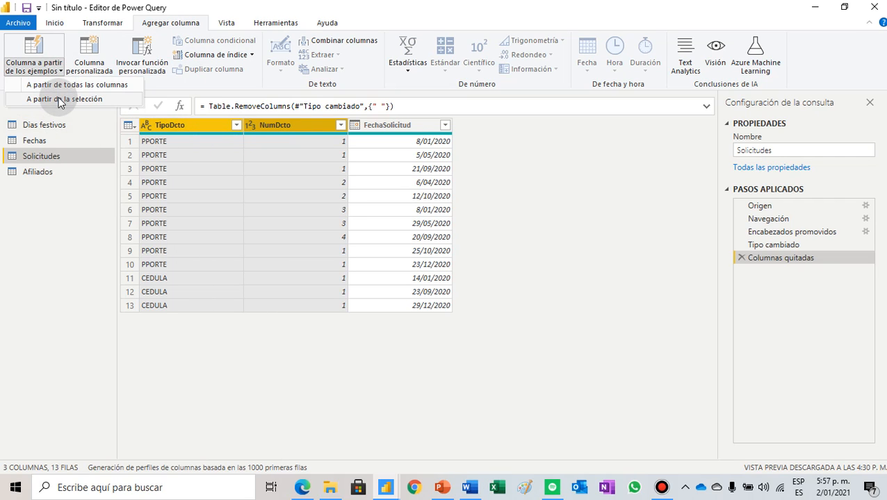
click(59, 100)
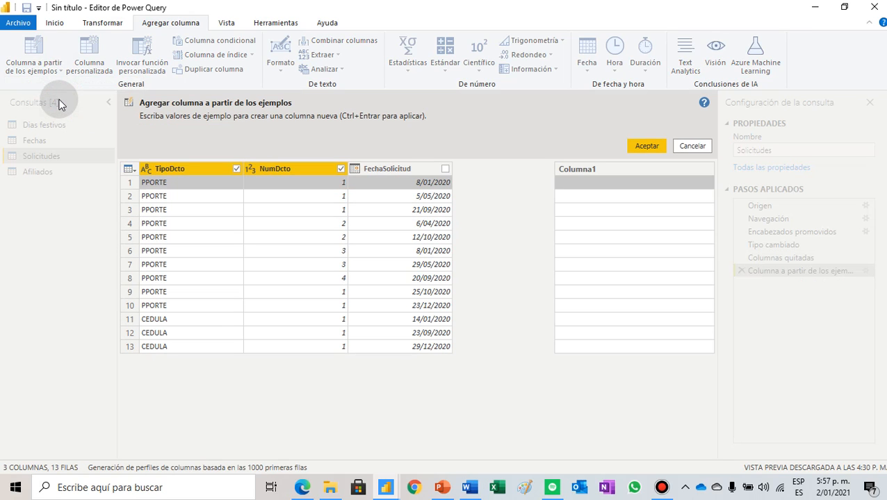
click(567, 183)
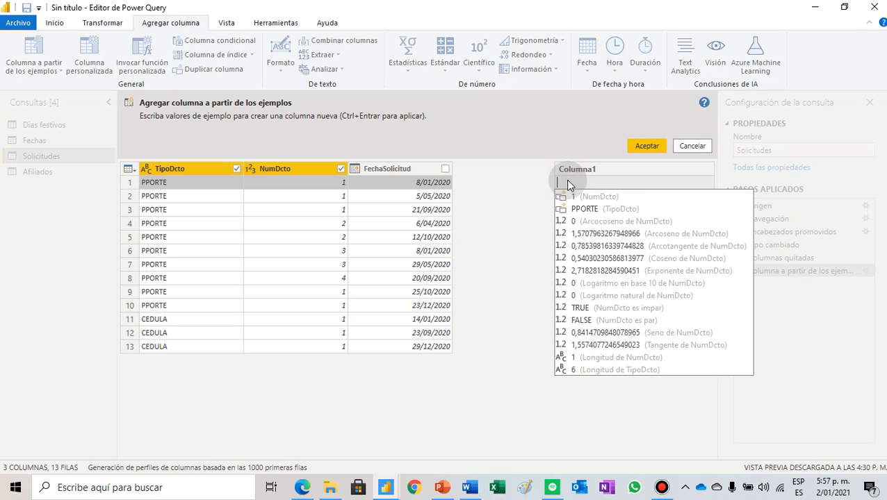
text(PPORTE)
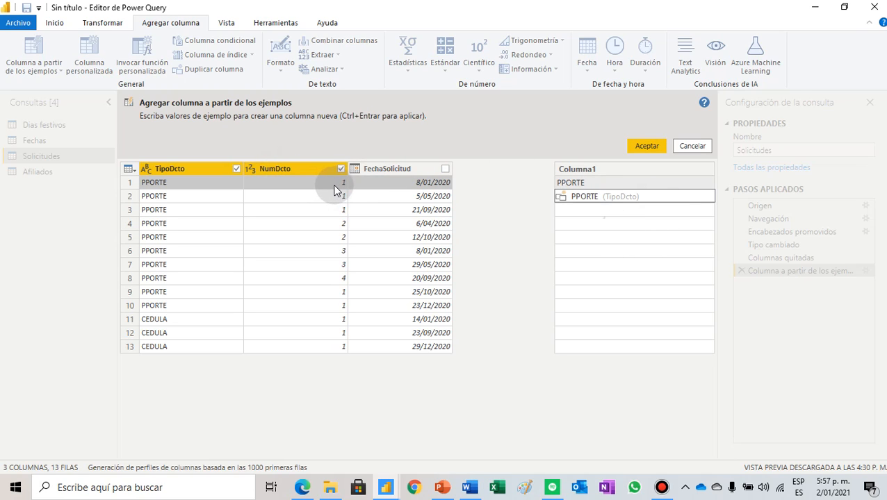
text(1)
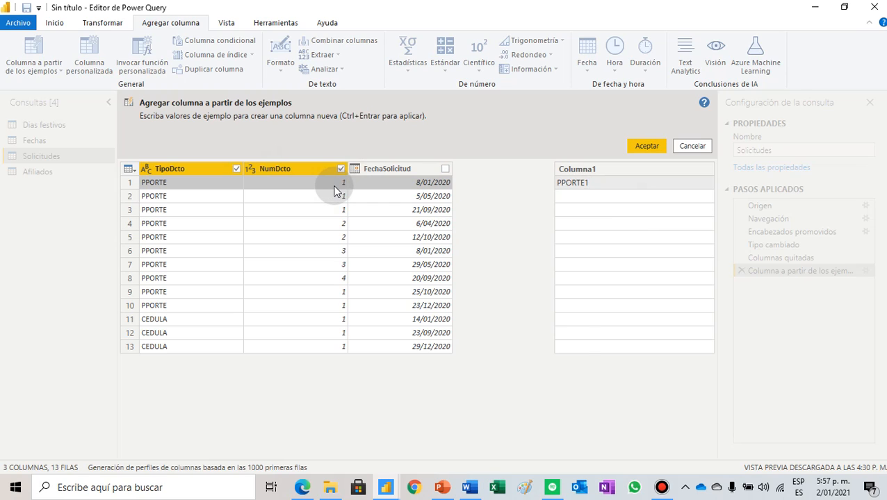
key(Return)
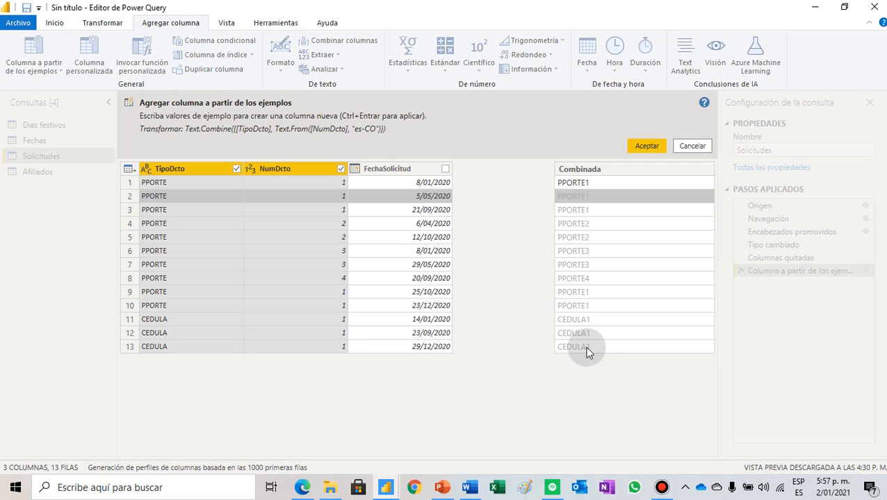
click(653, 148)
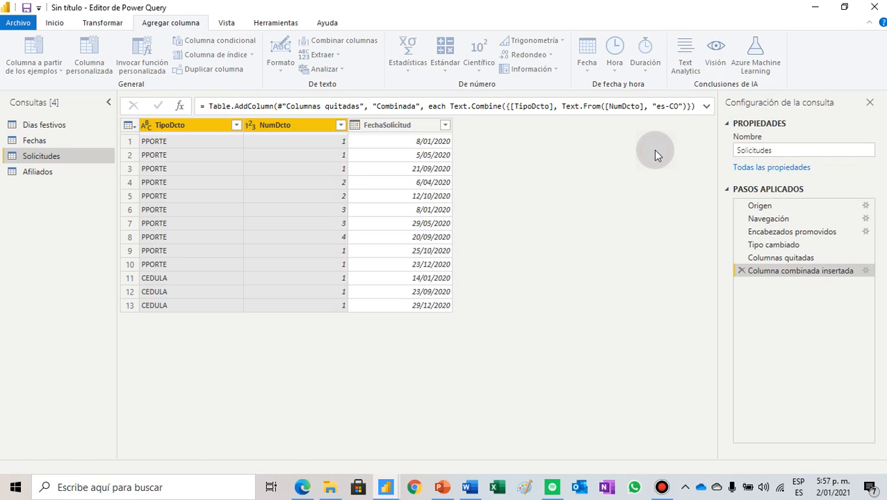
- Rename the new combined column in Solicitudes as ID
double_click(504, 125)
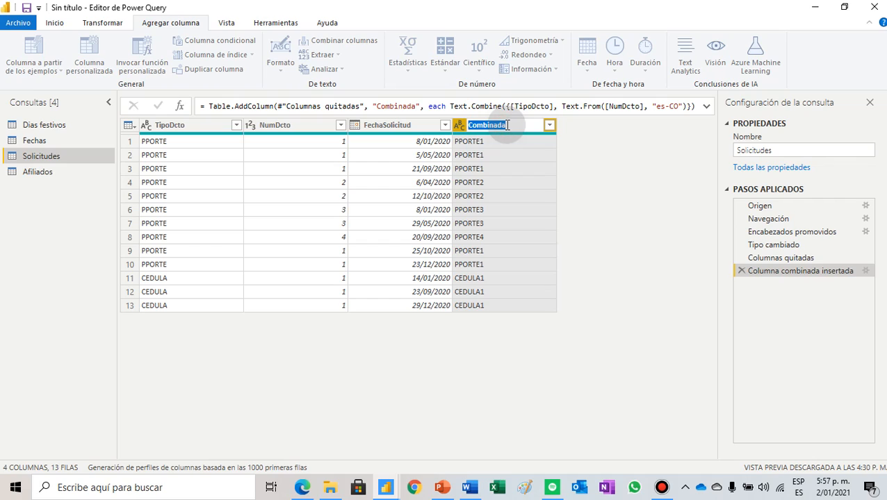
text(id)
key(BackSpace)
key(BackSpace)
text(ID)
key(Return)
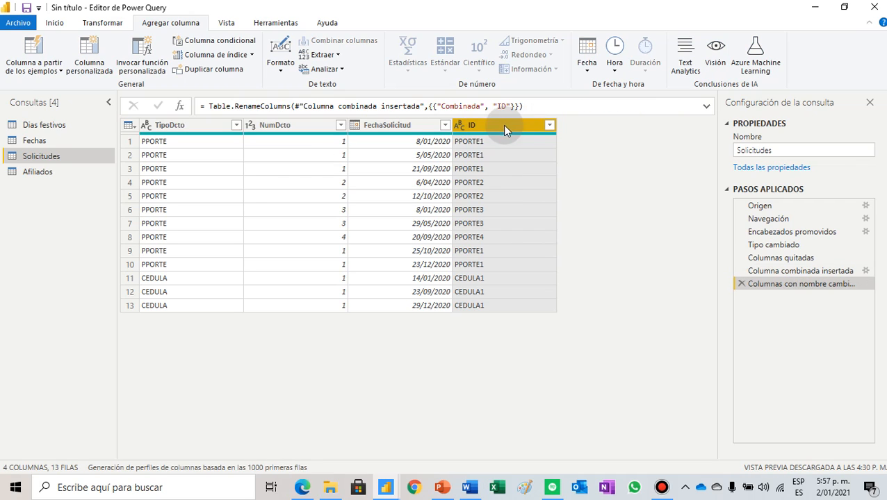
- Add a column from examples to Afiliados that joins TipoDcto and NumDcto, giving PPORTE1 as the first-row example
click(50, 178)
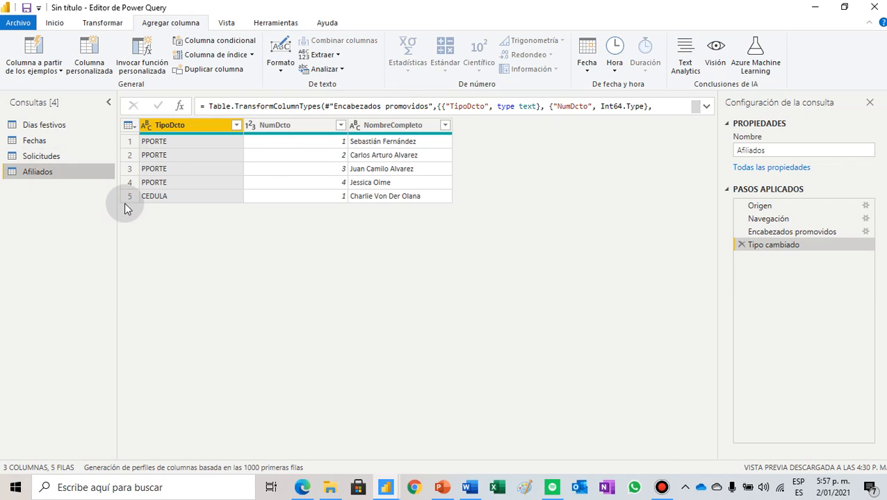
click(273, 124)
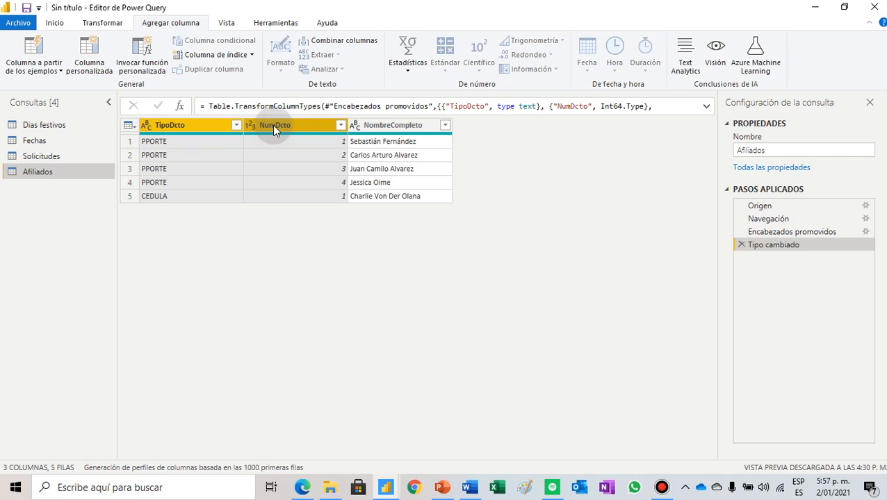
click(57, 71)
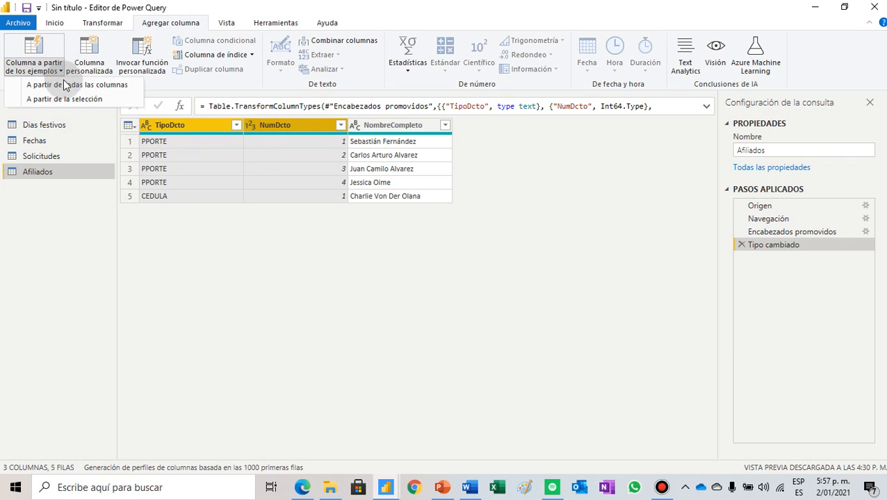
click(69, 98)
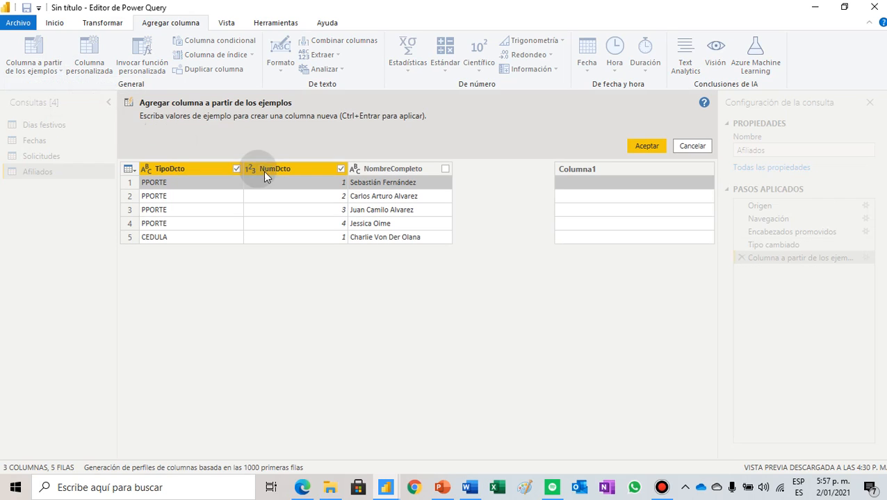
click(583, 182)
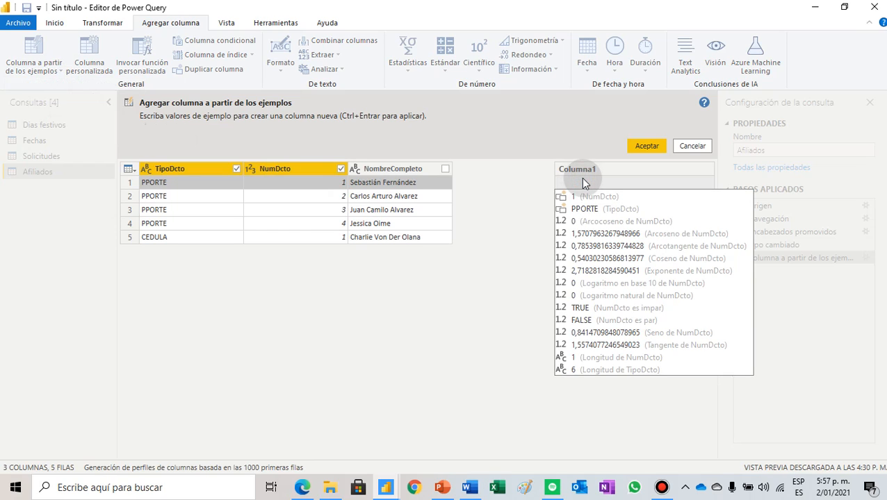
text(PPORTE)
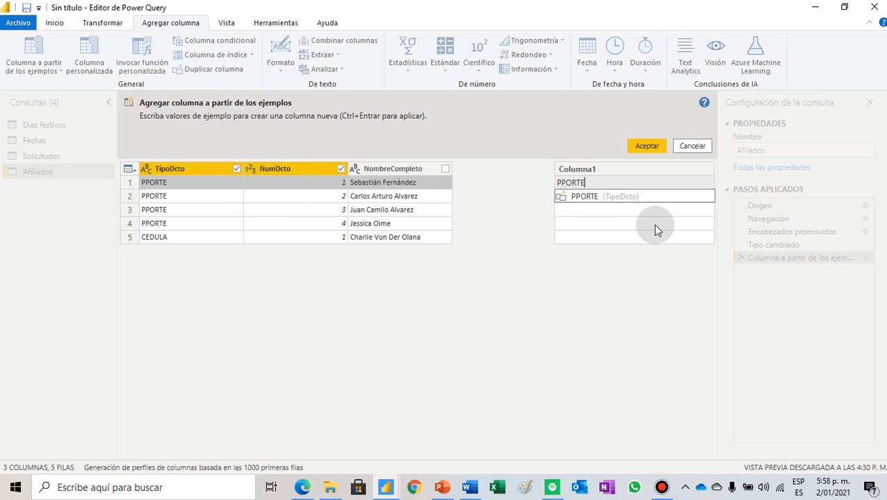
text(1)
key(Return)
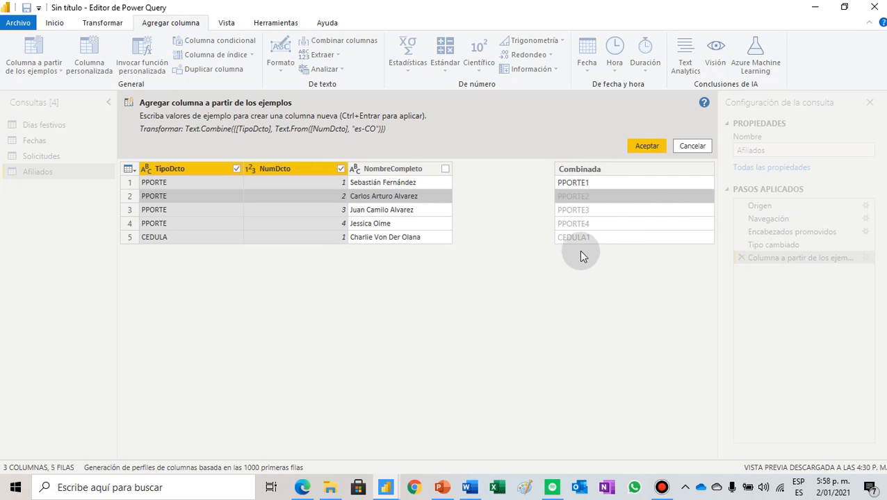
click(645, 146)
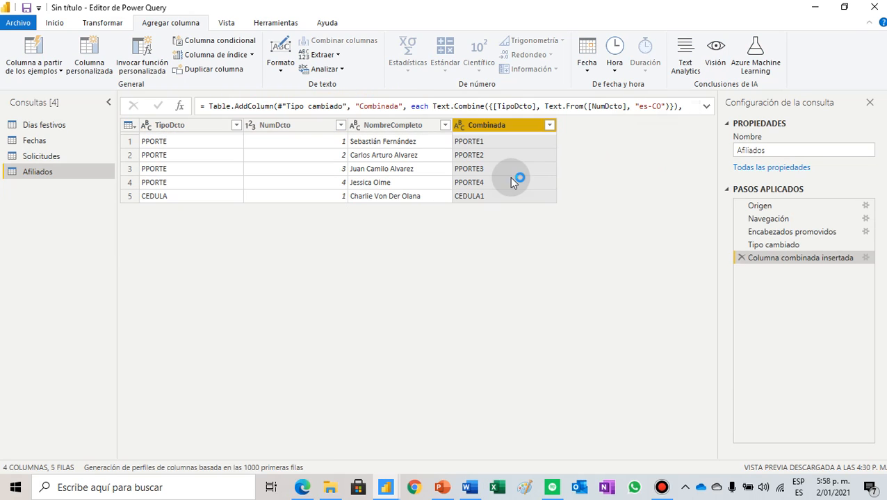
- Rename the new combined column in Afiliados as ID
double_click(508, 124)
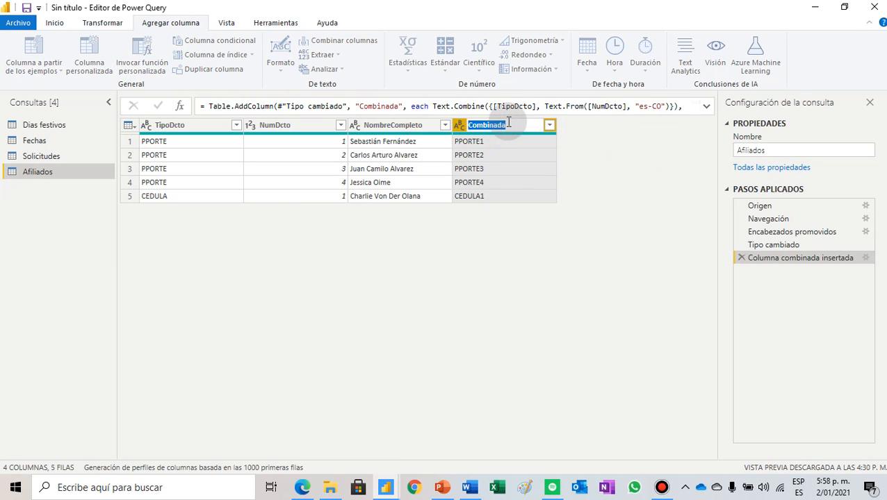
text(id)
key(BackSpace)
key(BackSpace)
text(ID)
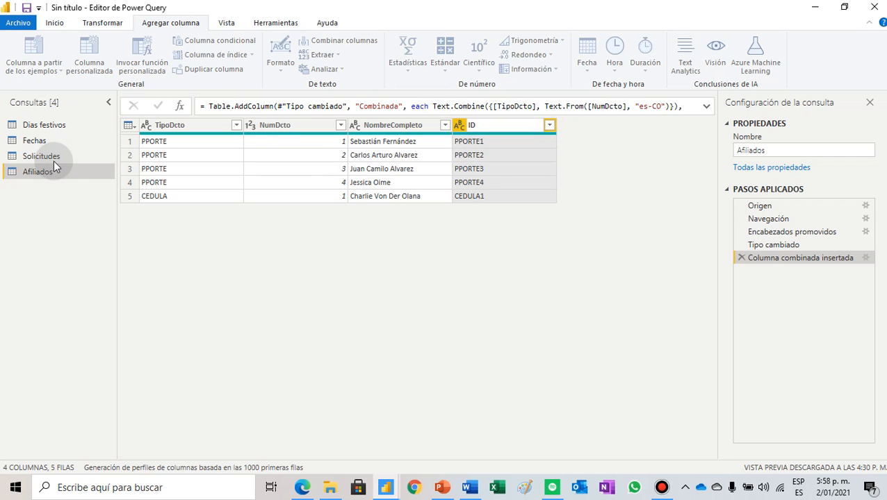
key(Return)
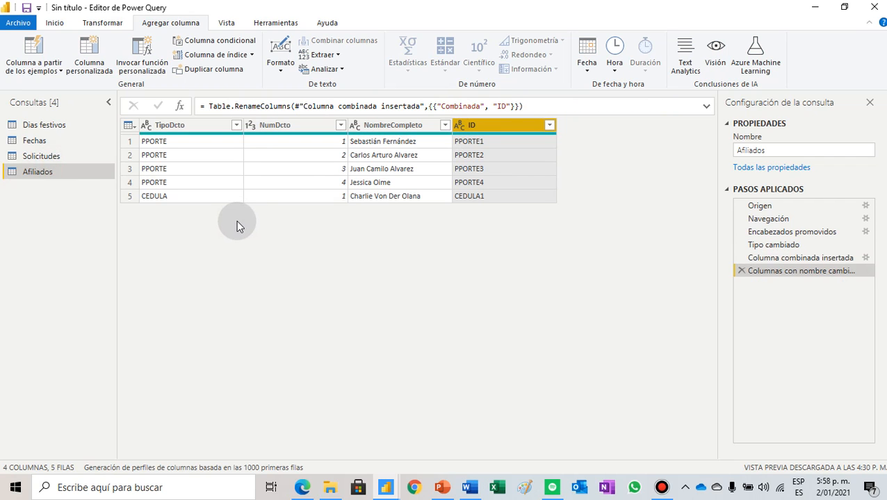
- Sort the Solicitudes rows in ascending order by ID first and by FechaSolicitud second
click(40, 155)
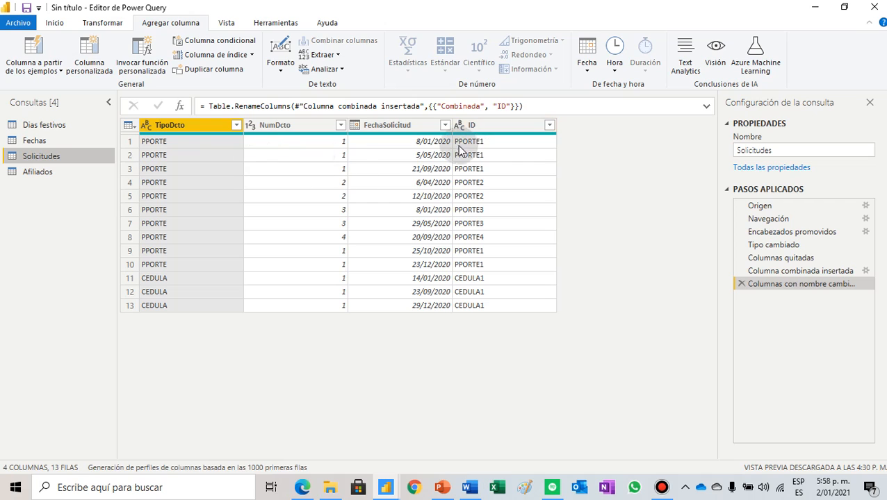
ctrl+click(503, 131)
click(549, 125)
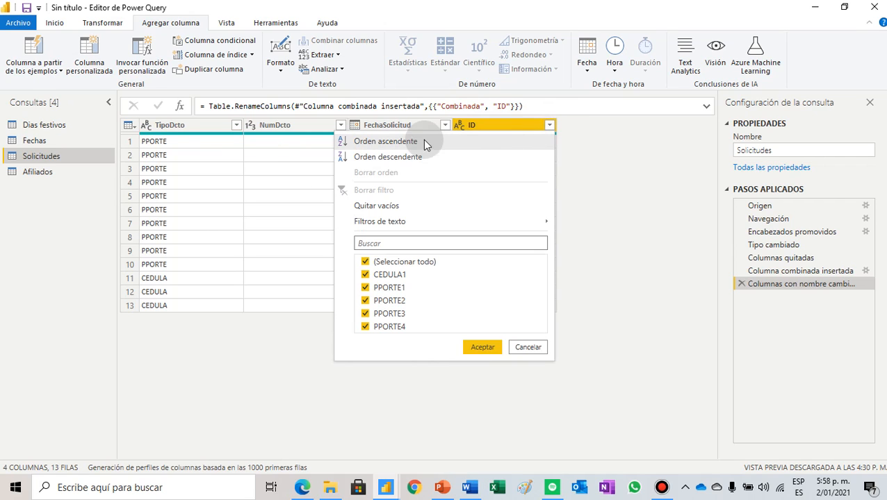
click(414, 141)
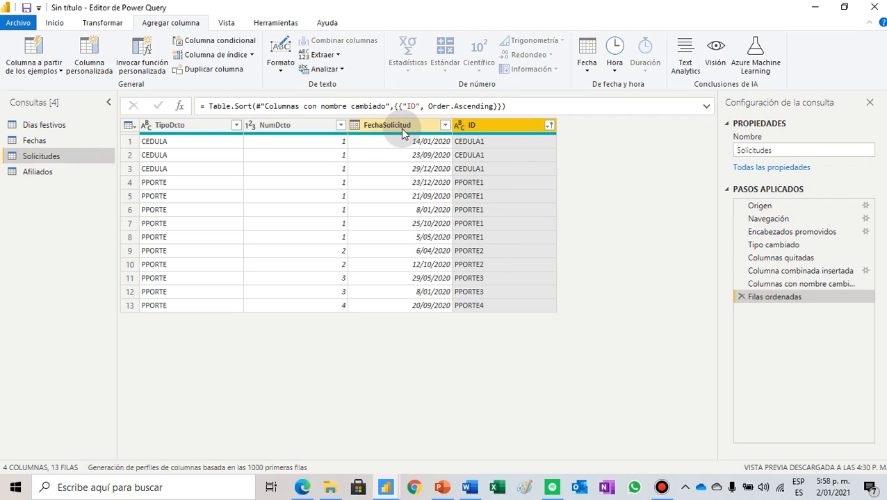
click(444, 126)
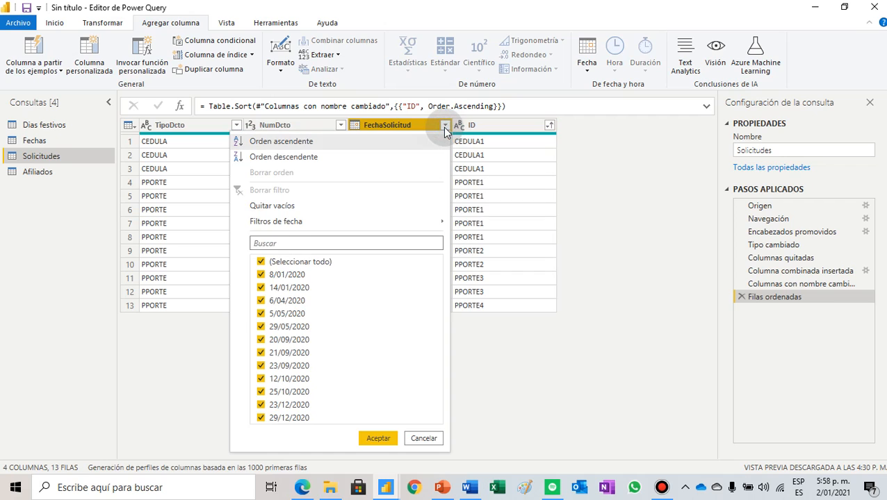
click(319, 142)
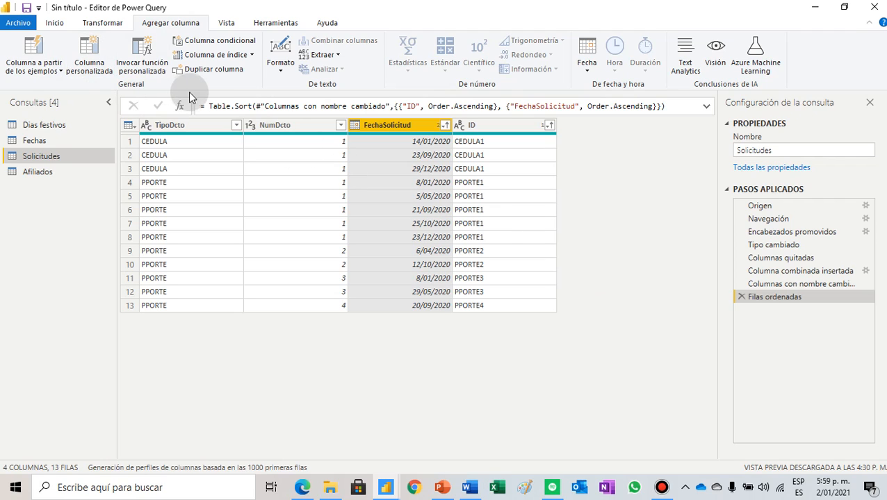
- Add an index column starting from 1 to Solicitudes and apply the query changes, returning to Power BI Desktop
click(252, 54)
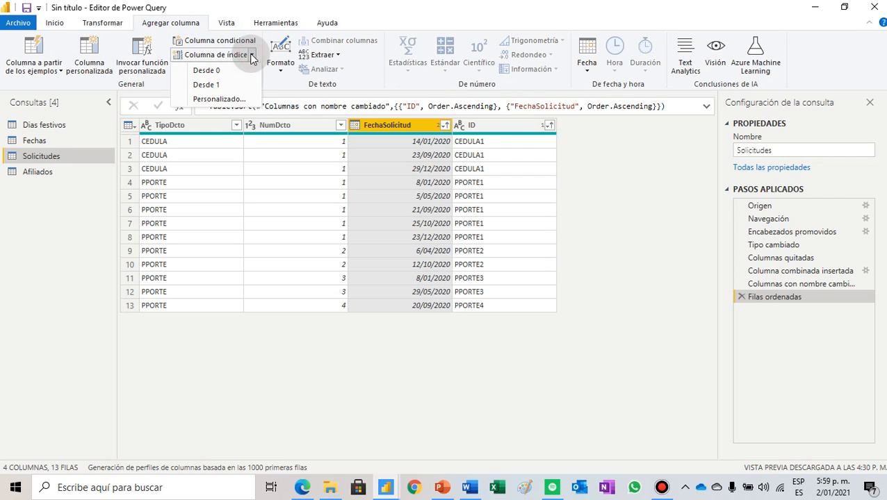
click(205, 84)
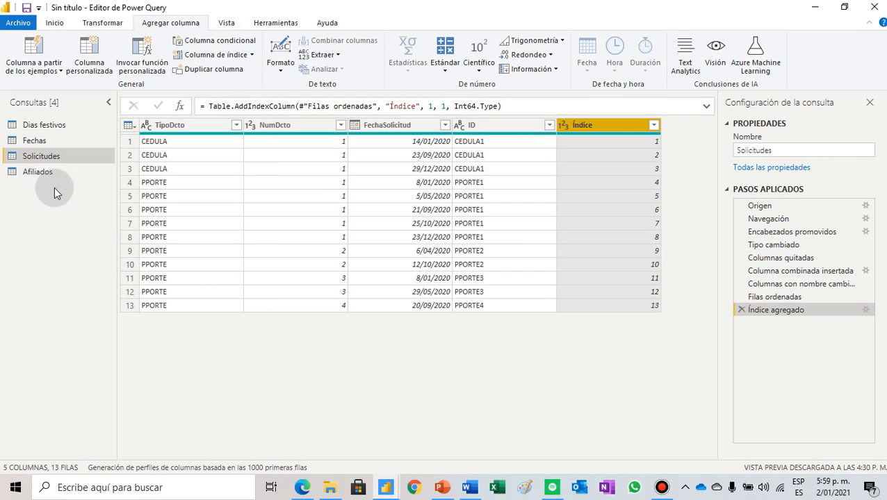
click(54, 22)
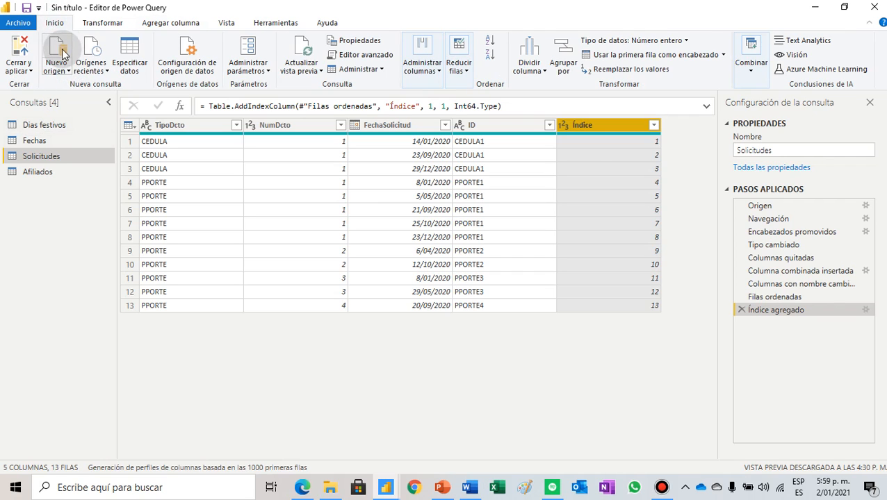
click(30, 72)
click(144, 183)
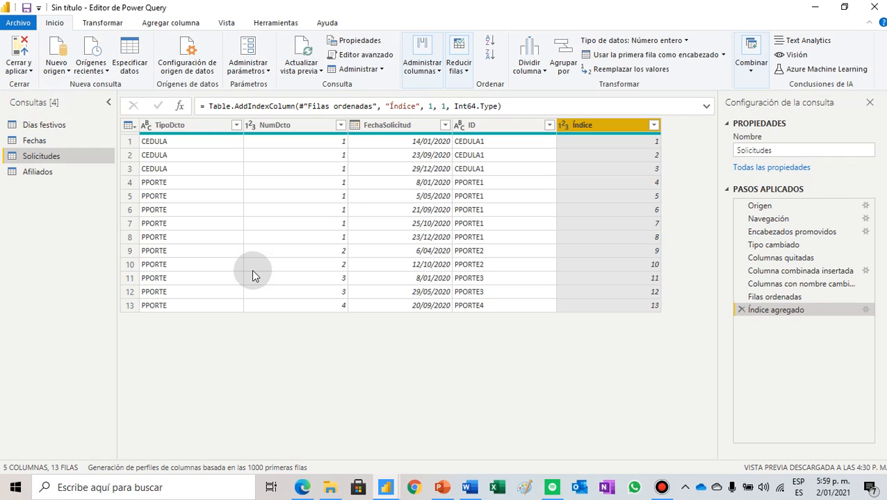
key(alt+Tab)
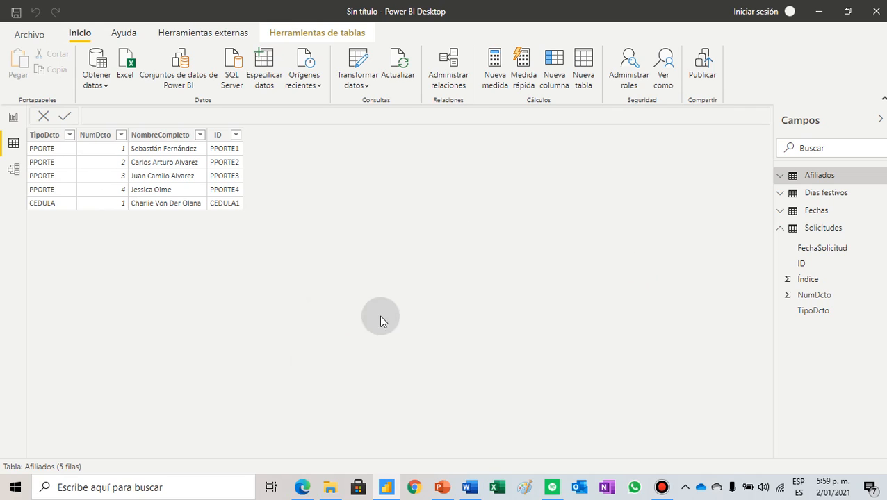
- Review the loaded Solicitudes table and the model relationships, checking the Afiliados table in the diagram
click(820, 230)
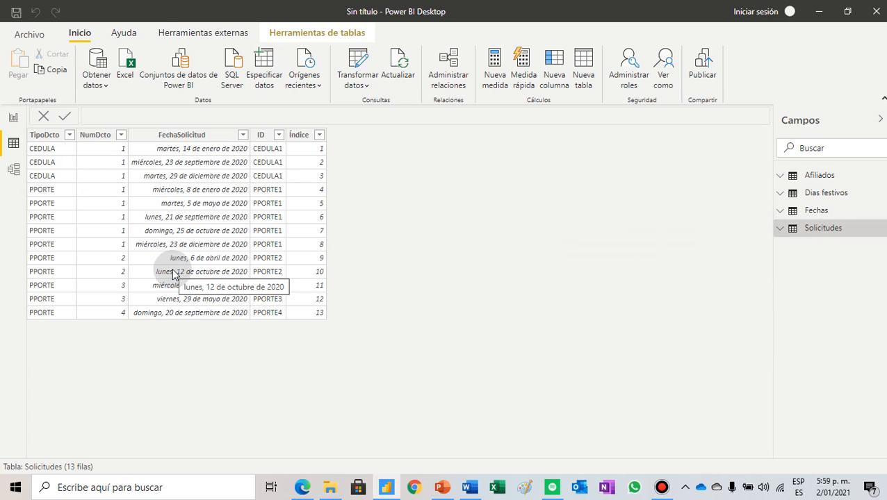
click(13, 169)
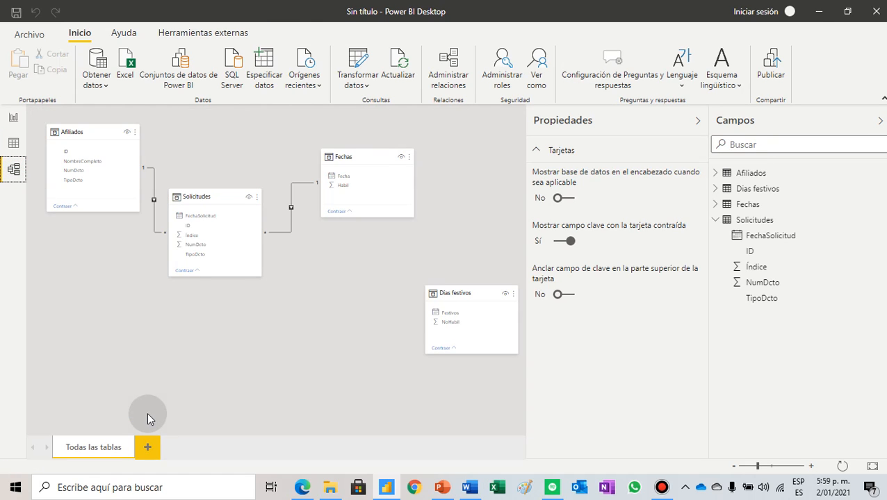
click(86, 132)
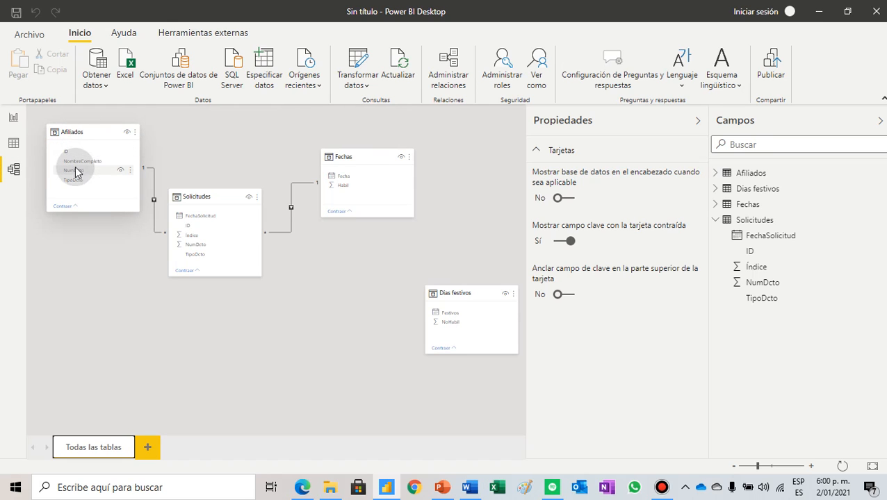
- Examine the relationships connecting Afiliados, Solicitudes and Fechas in the model diagram, including the ID fields that link Afiliados to Solicitudes
click(164, 194)
click(183, 196)
click(73, 132)
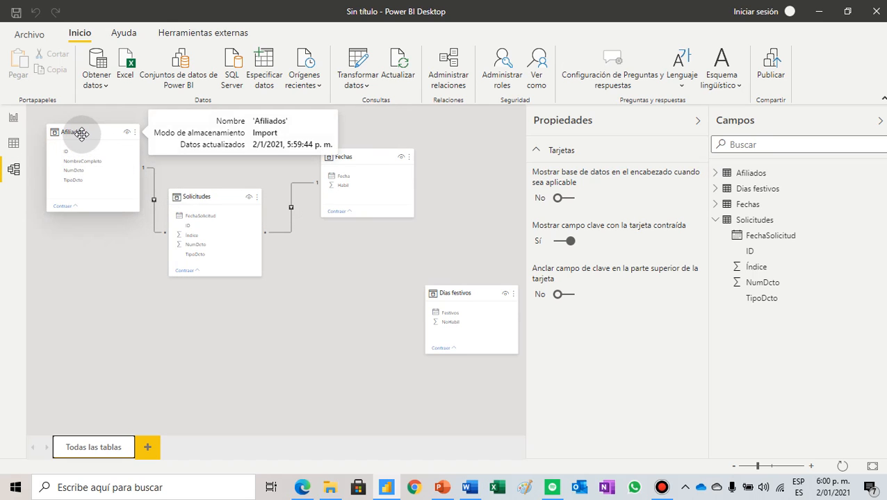
click(151, 213)
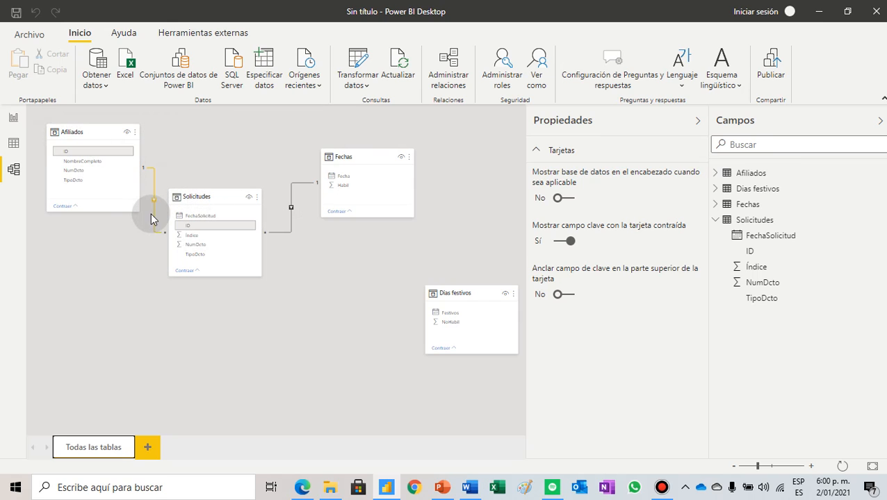
click(86, 156)
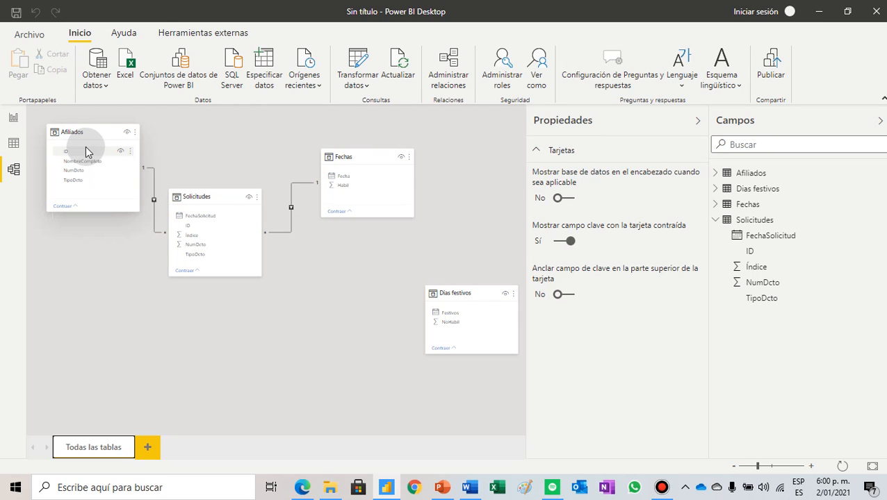
click(221, 172)
click(279, 235)
click(383, 301)
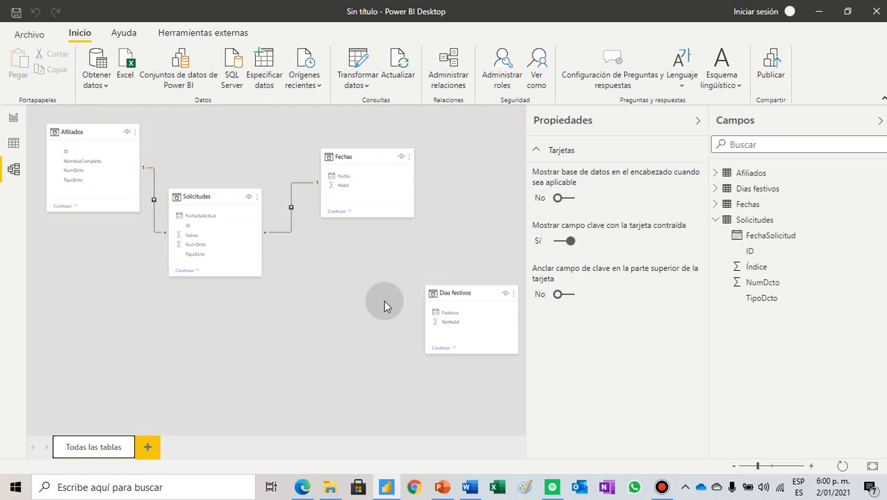
click(369, 190)
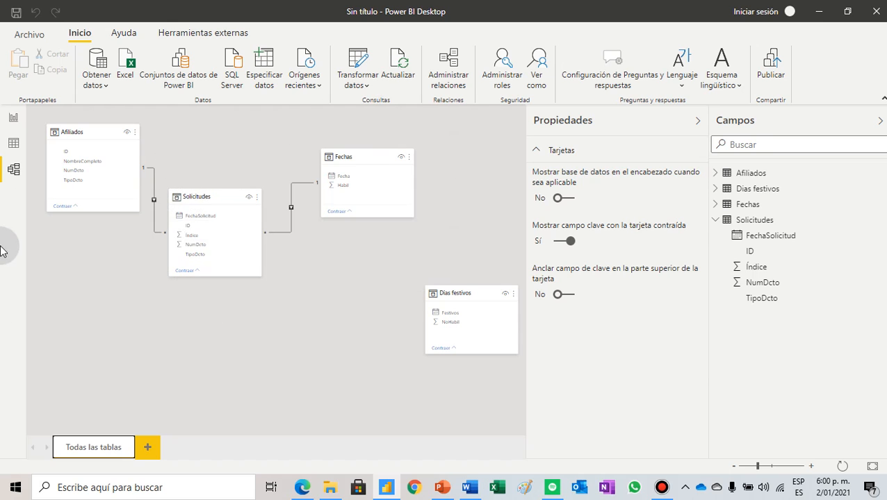
- Format the FechaSolicitud column in the Solicitudes data as a short date, *14/03/2001 (d/mm/yyyy)
click(15, 143)
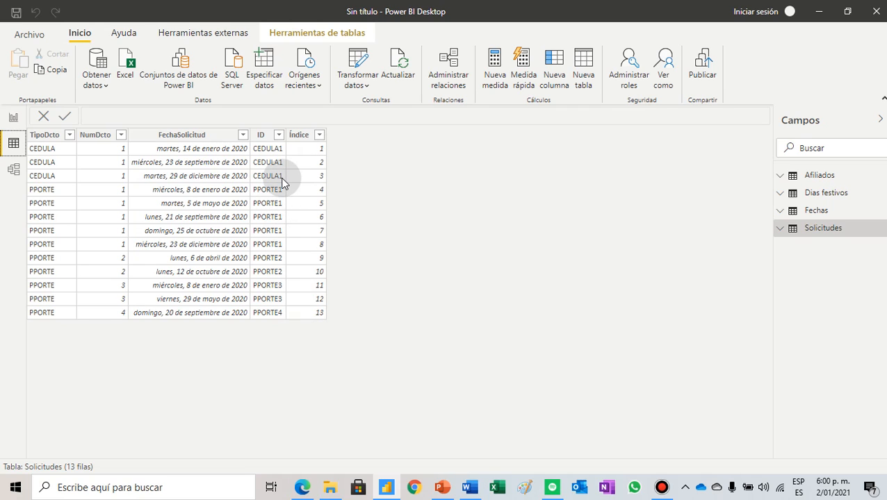
click(195, 135)
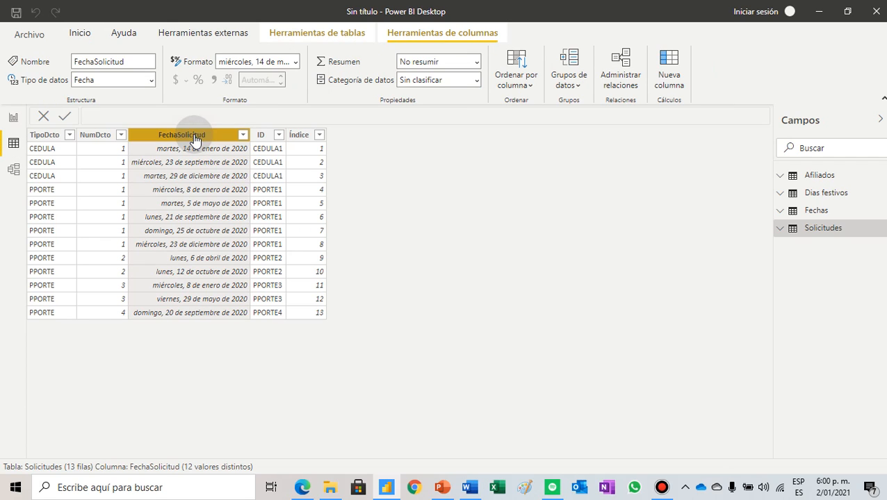
click(295, 63)
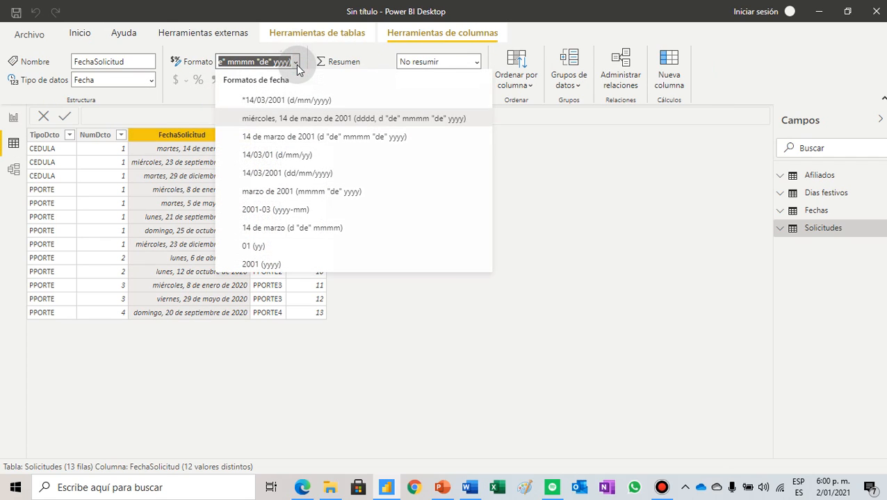
click(296, 101)
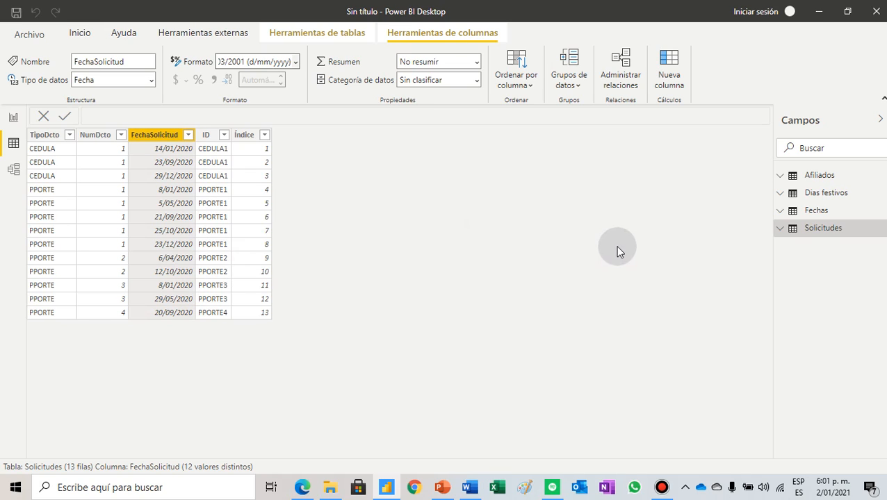
- Add a calculated column to Solicitudes and start its formula with the name FMaxima, replacing the default name
click(668, 64)
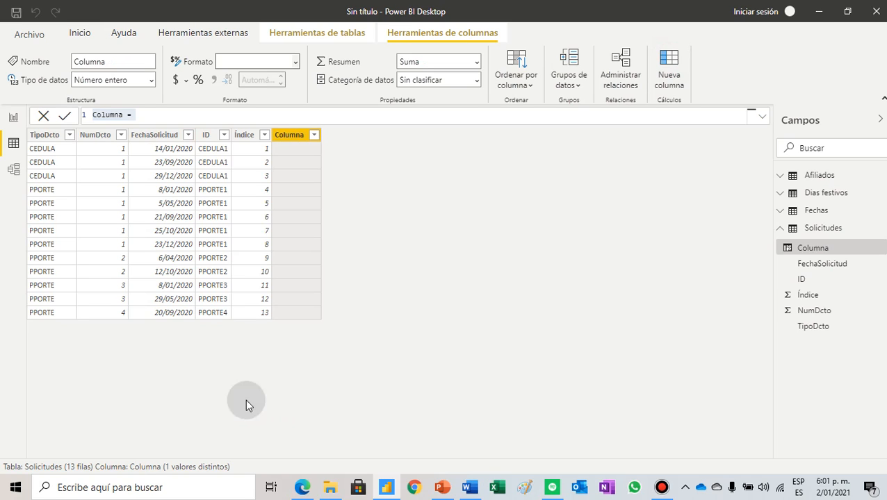
click(187, 114)
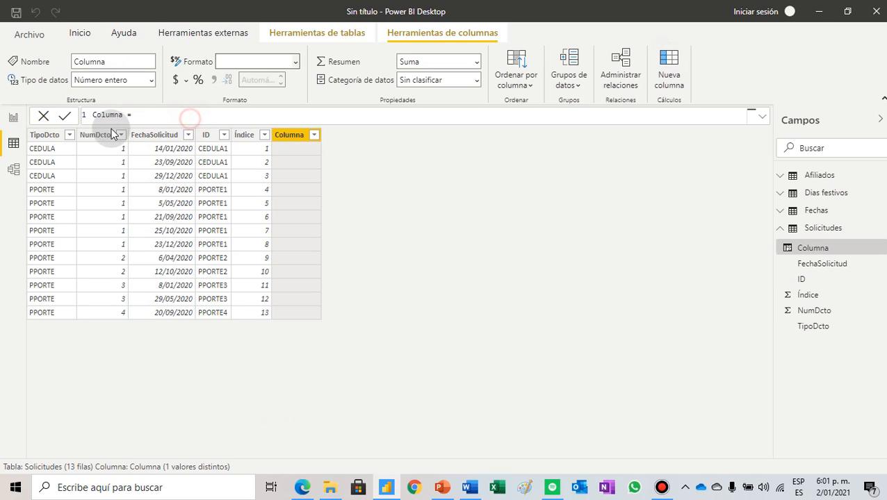
drag(159, 113, 38, 129)
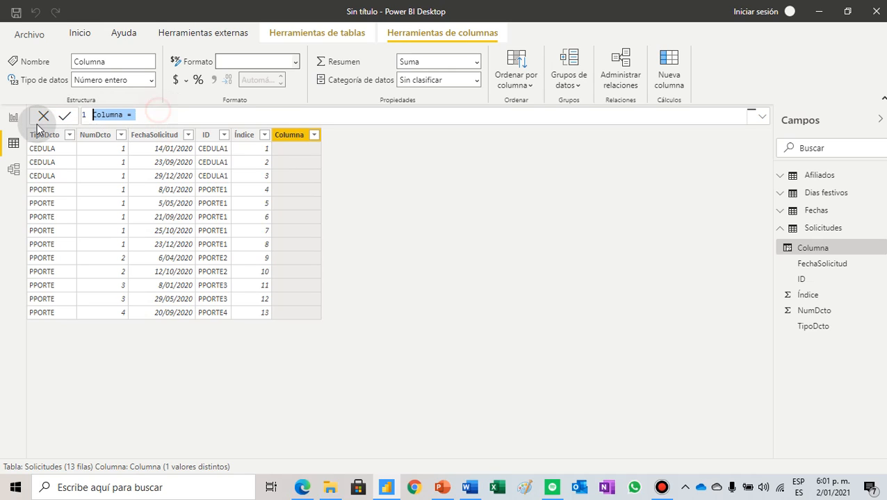
key(BackSpace)
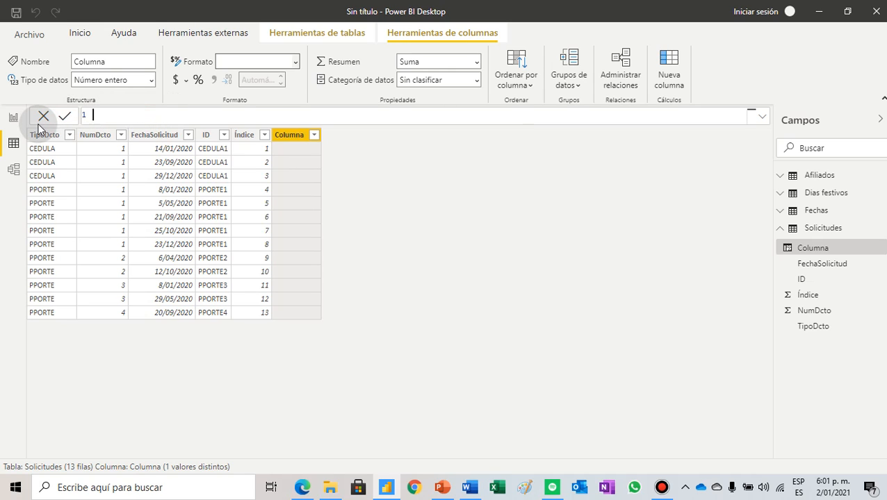
text(FMaxima =)
key(shift+Return)
- Begin the FMaxima expression with CALCULATE(MAX(Solicitudes[FechaSolicitud]), as the value to evaluate
text(CALCU)
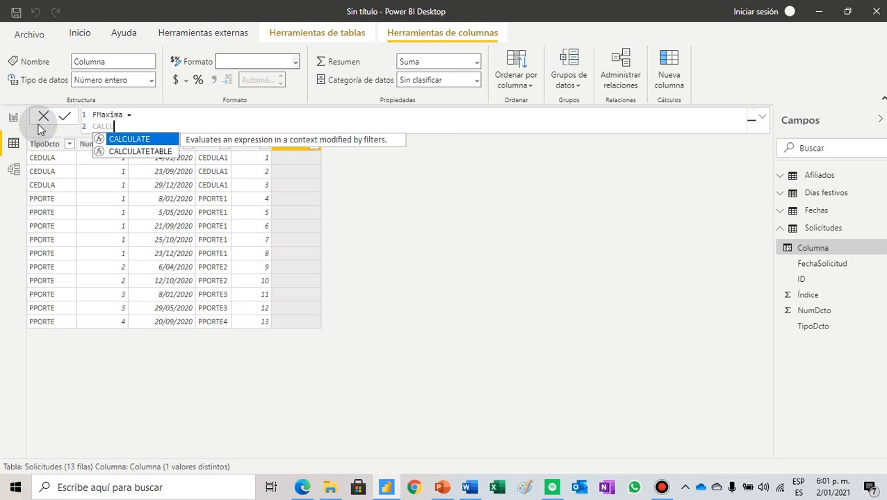
key(Tab)
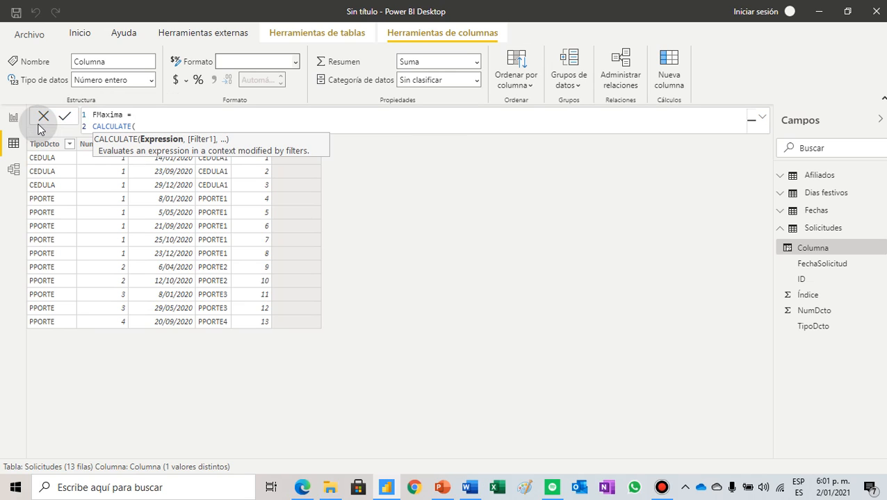
text(MAX)
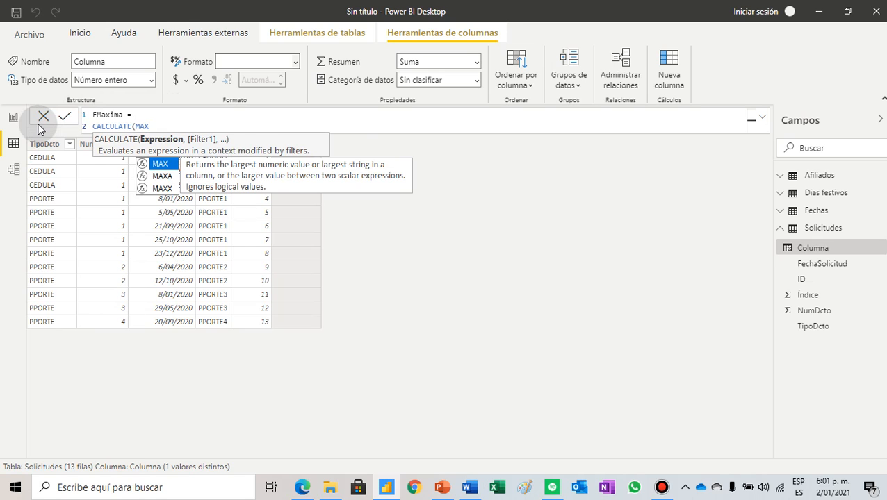
text((F)
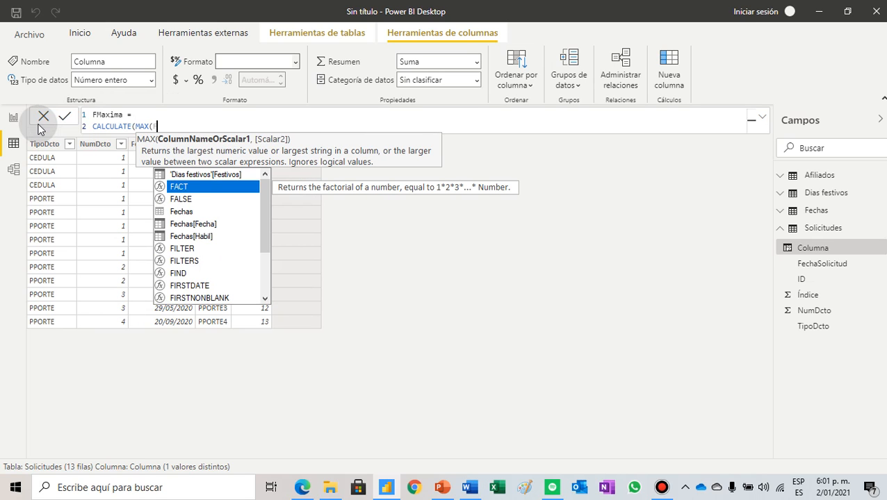
key(BackSpace)
text(Soli)
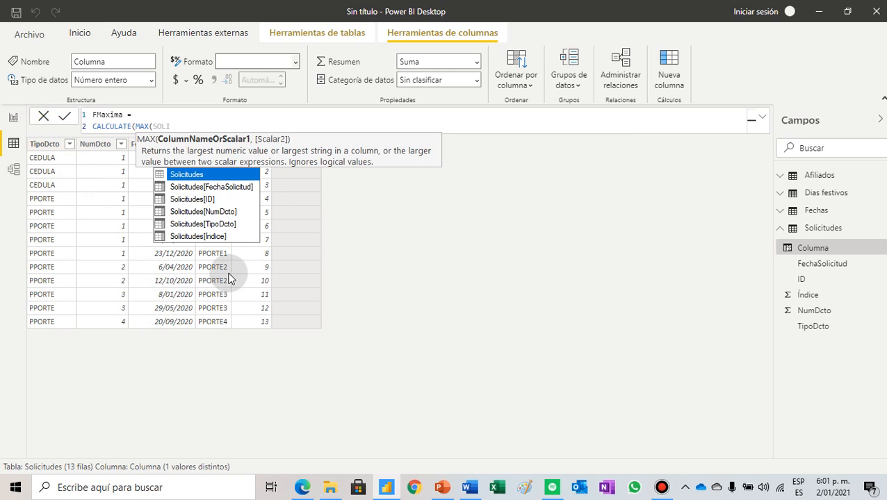
double_click(212, 187)
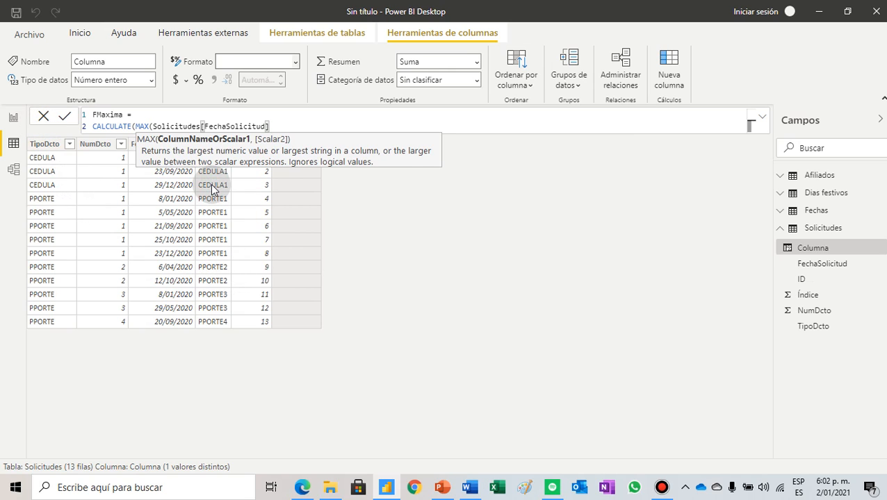
text())
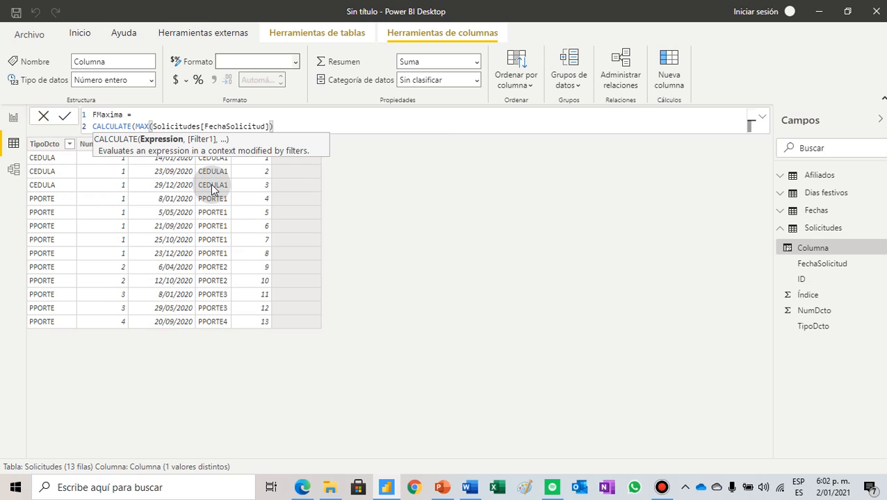
text(,)
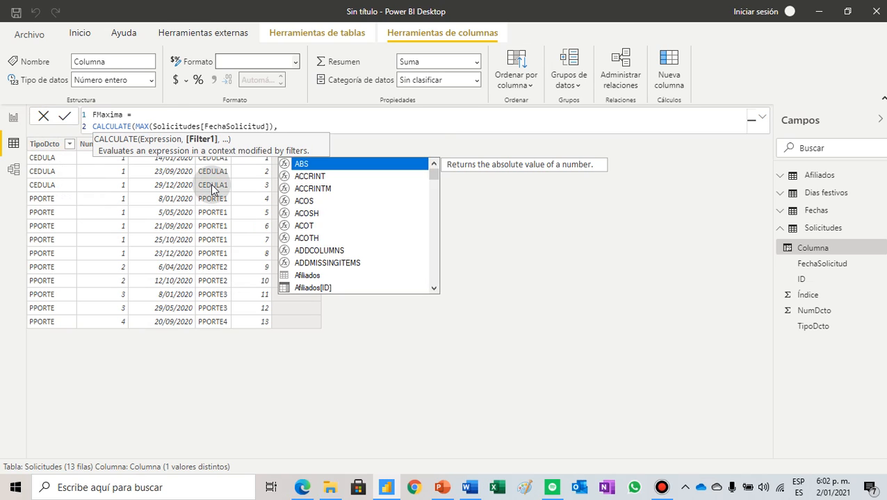
- Add a FILTER function over the Solicitudes table on an indented new line as the CALCULATE filter argument
key(shift+Return)
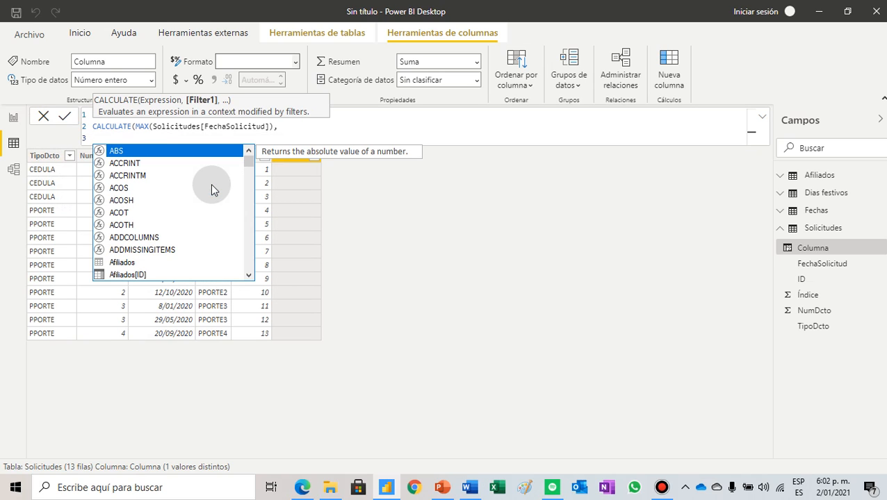
key(Tab)
key(BackSpace)
key(BackSpace)
key(BackSpace)
key(BackSpace)
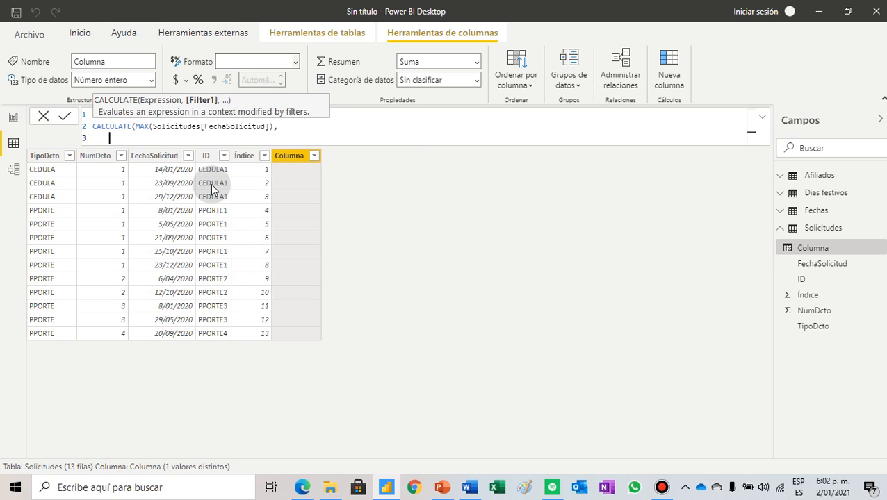
key(ctrl+space)
text(filter)
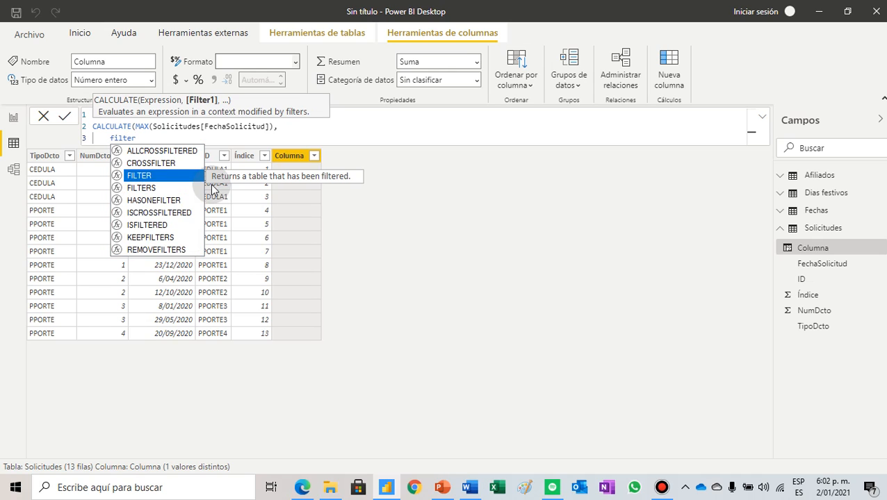
key(Tab)
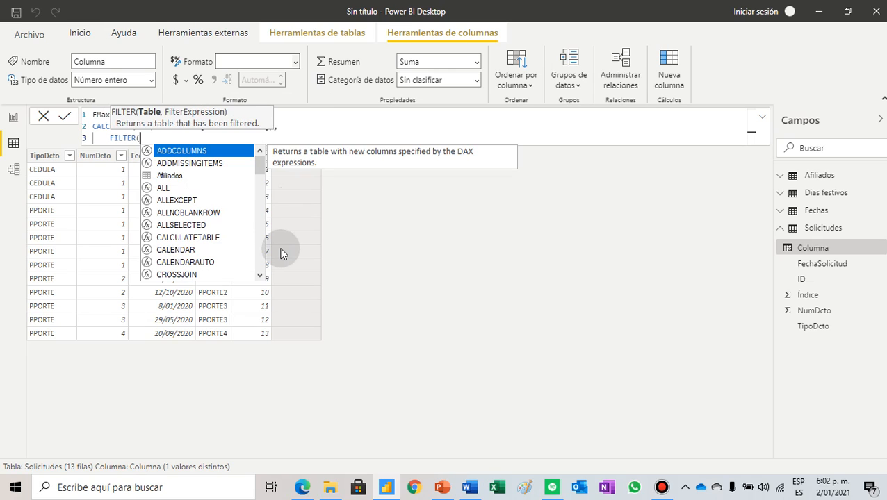
text(solic)
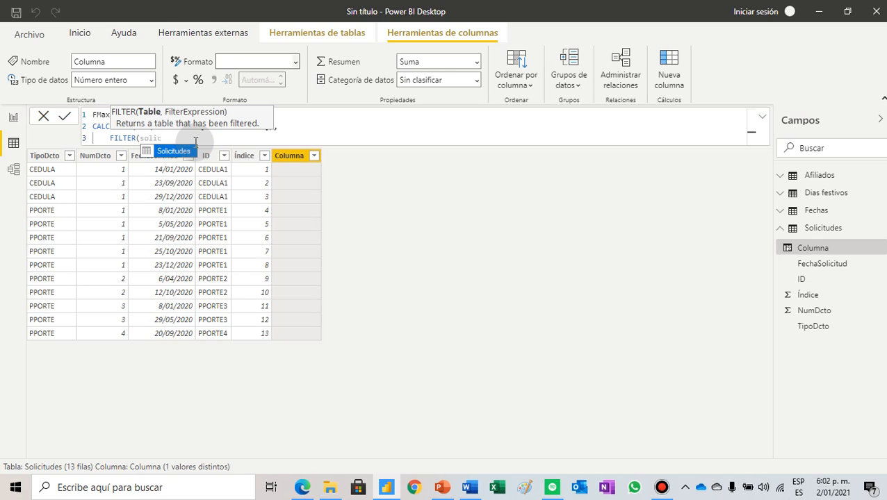
key(BackSpace)
key(BackSpace)
key(BackSpace)
key(BackSpace)
key(BackSpace)
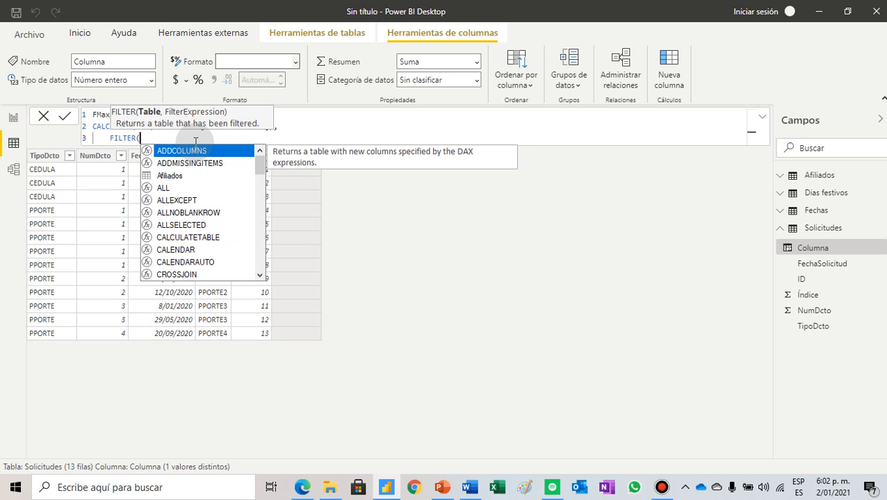
text(soli)
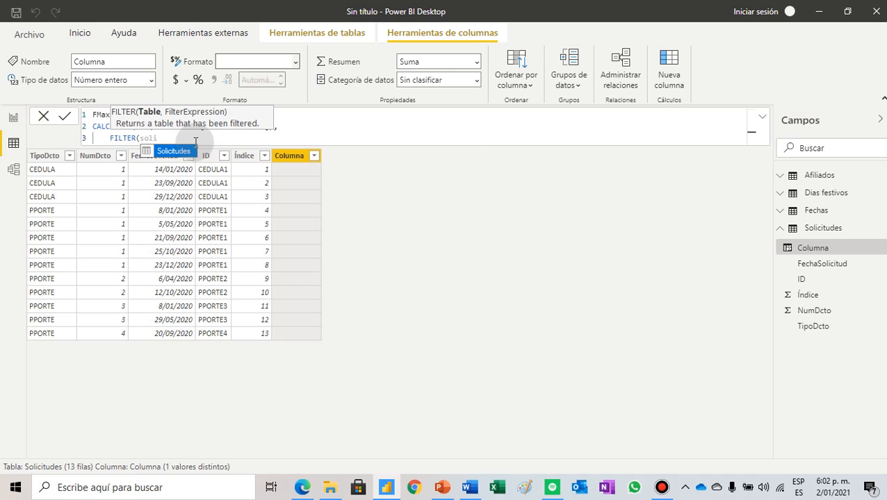
key(Tab)
text(, )
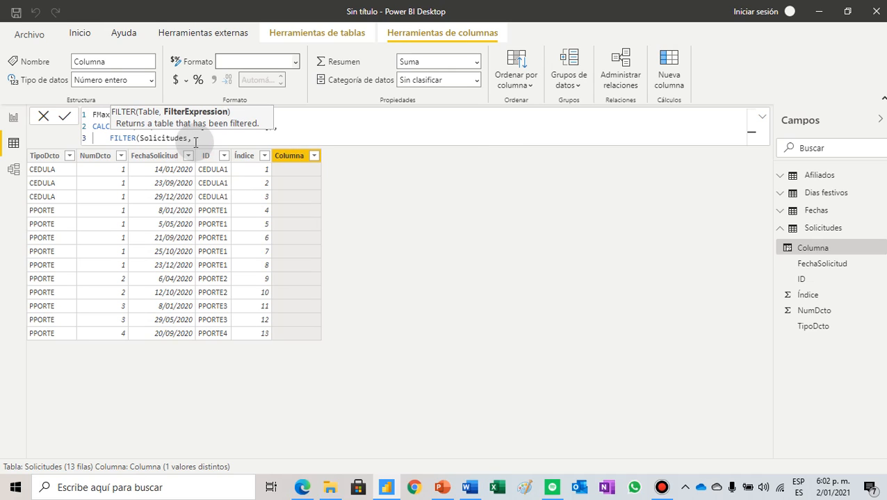
- Write the filter condition Solicitudes[ID] = EARLIER(Solicitudes[ID]) in the FMaxima formula
text(solic)
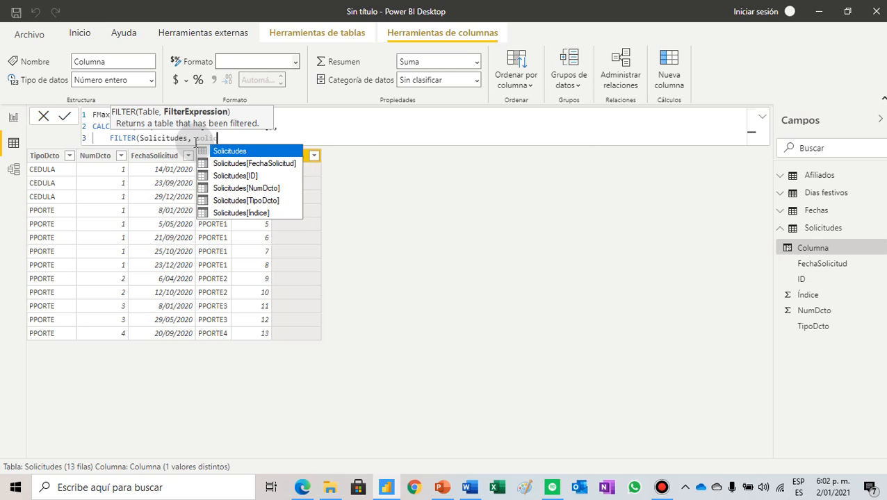
click(235, 176)
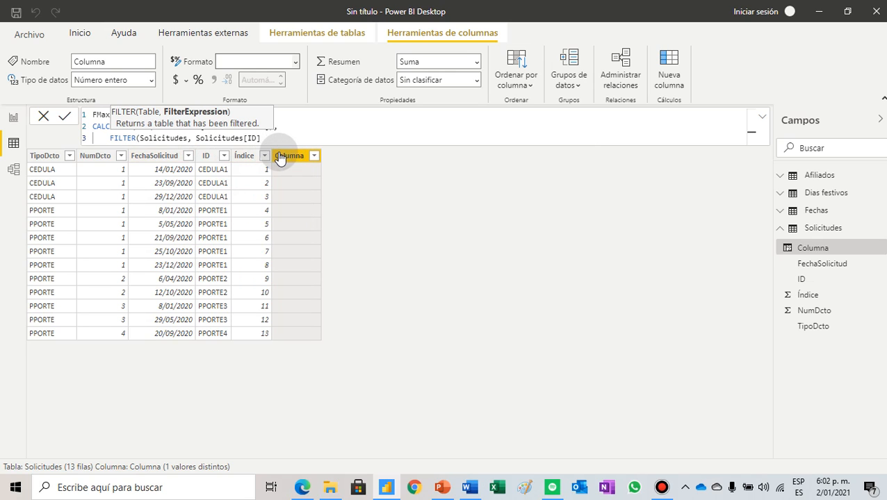
text(= EAR)
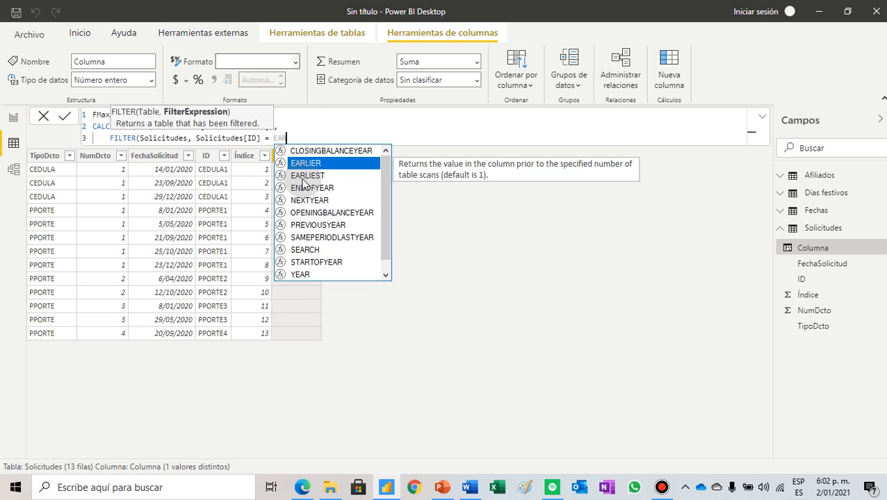
click(326, 164)
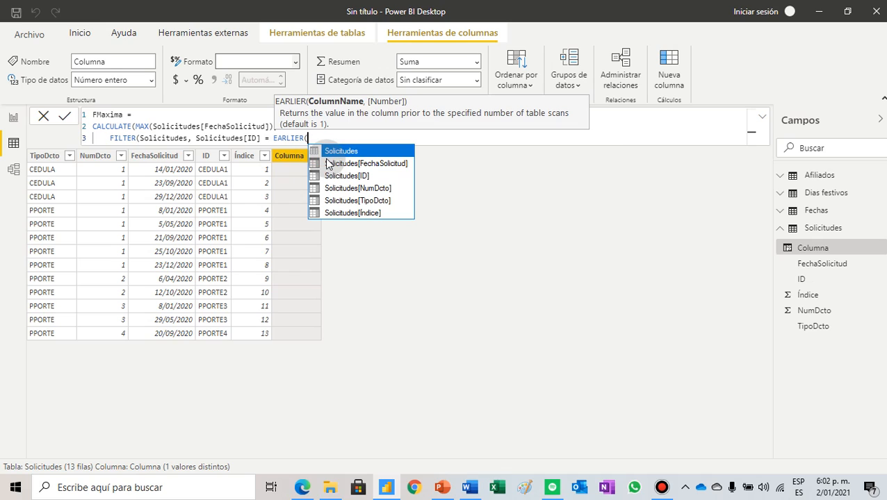
text(SOLI)
click(346, 176)
text())
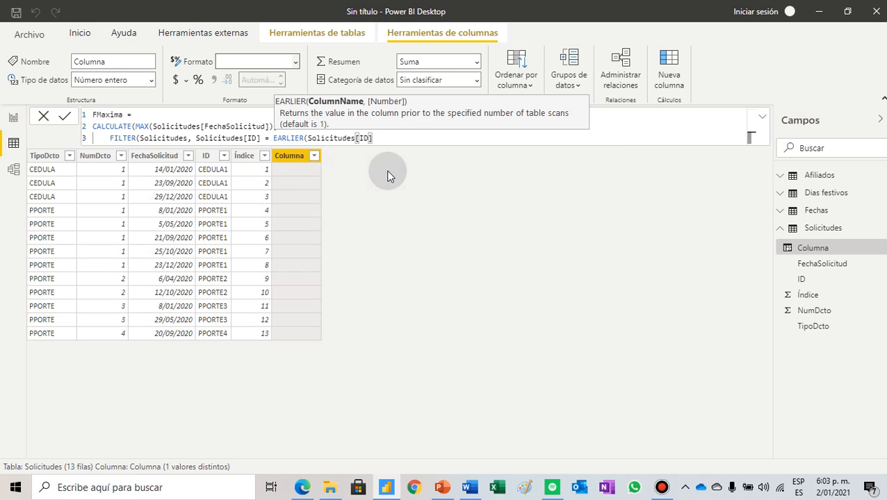
text())
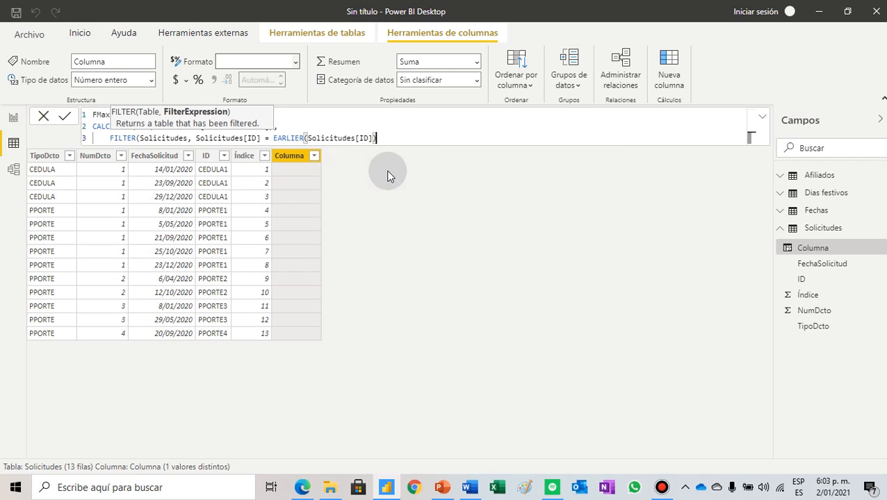
- Close the FILTER and CALCULATE functions, commit the FMaxima formula, and format the column as *14/03/2001 (d/mm/yyyy)
text())
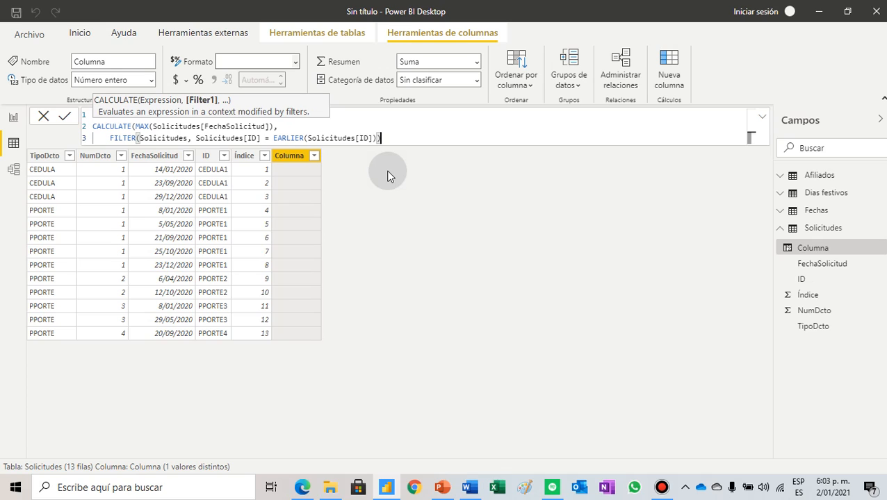
key(shift+Return)
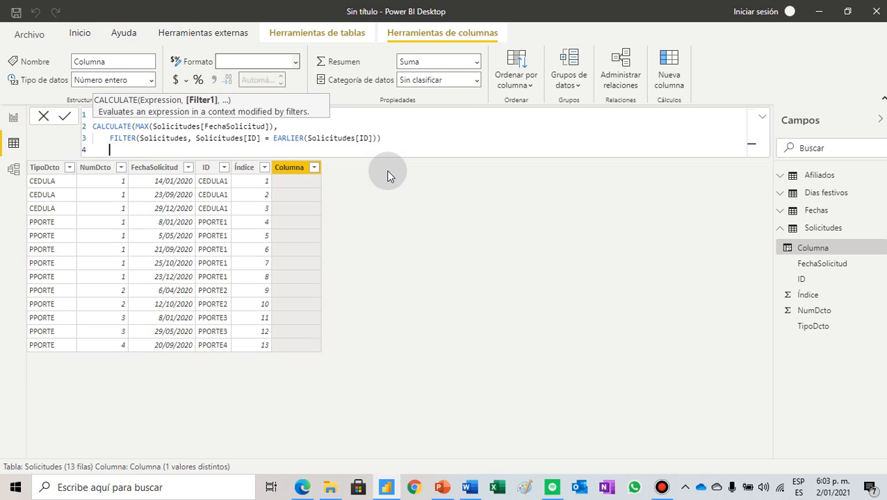
text())
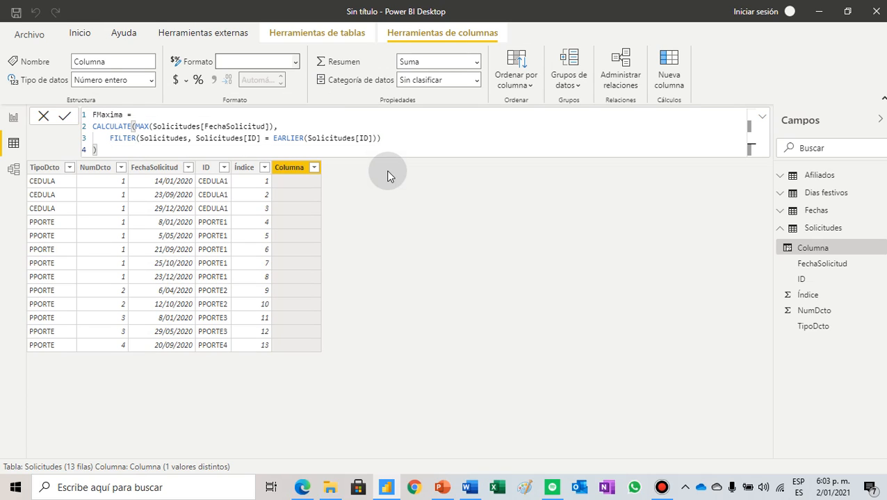
key(Return)
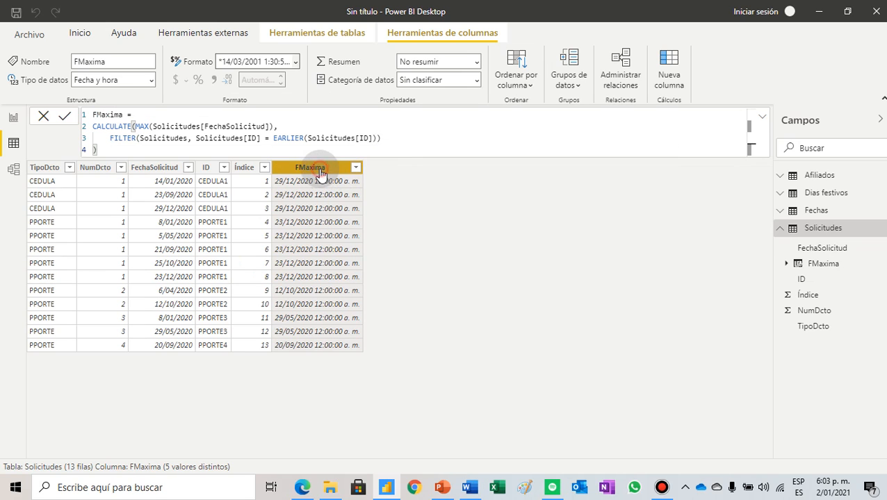
click(294, 61)
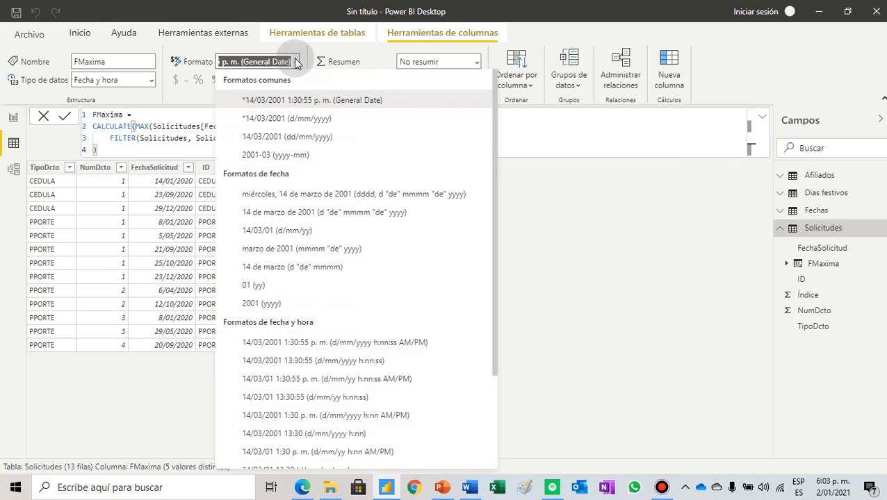
click(256, 119)
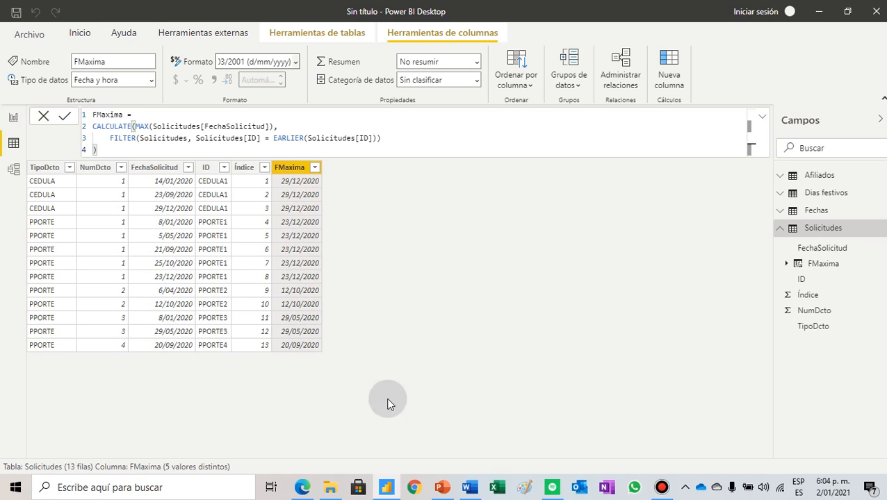
- Check the problem scenario slide in PowerPoint, and back in Power BI add a calculated column to Solicitudes, starting its formula with the name FAnterior
click(442, 487)
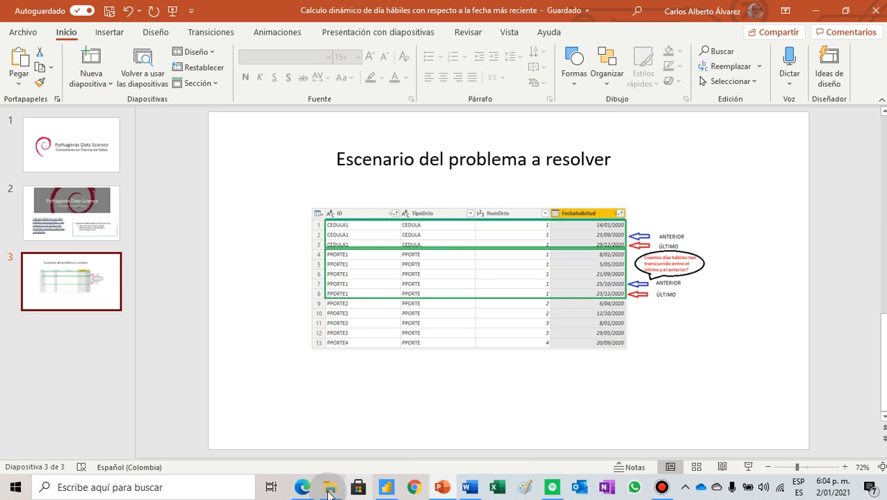
click(384, 489)
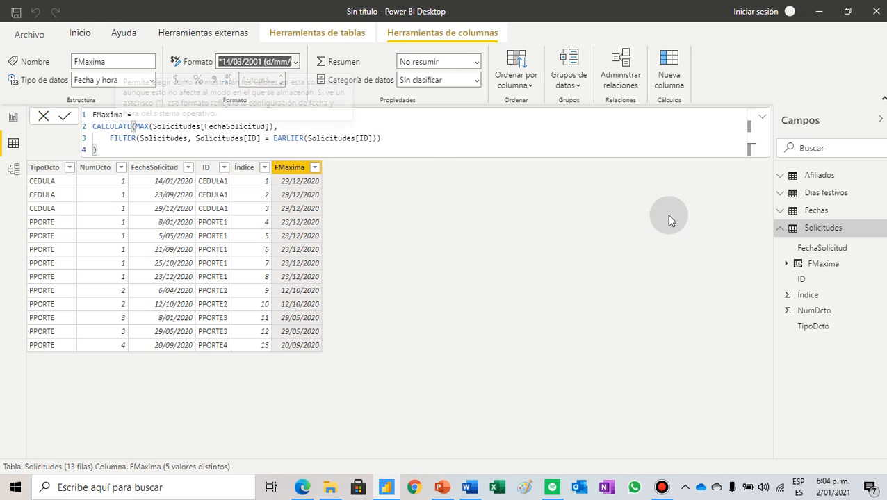
click(670, 60)
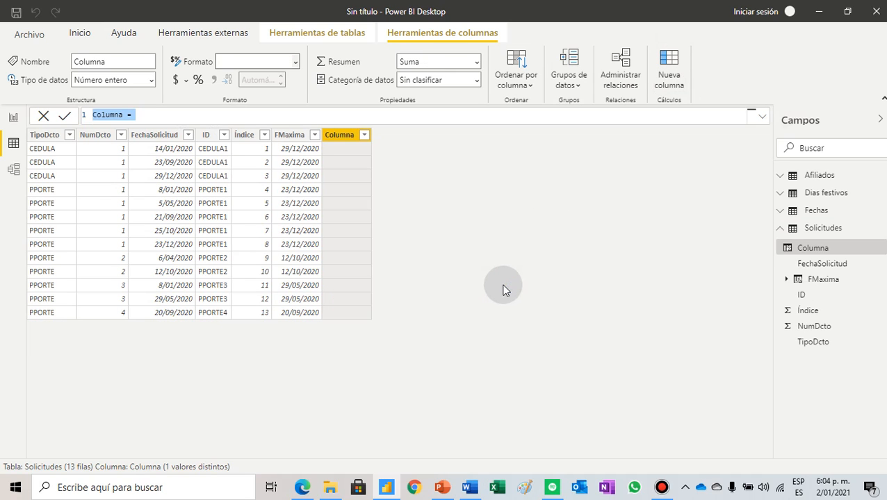
key(BackSpace)
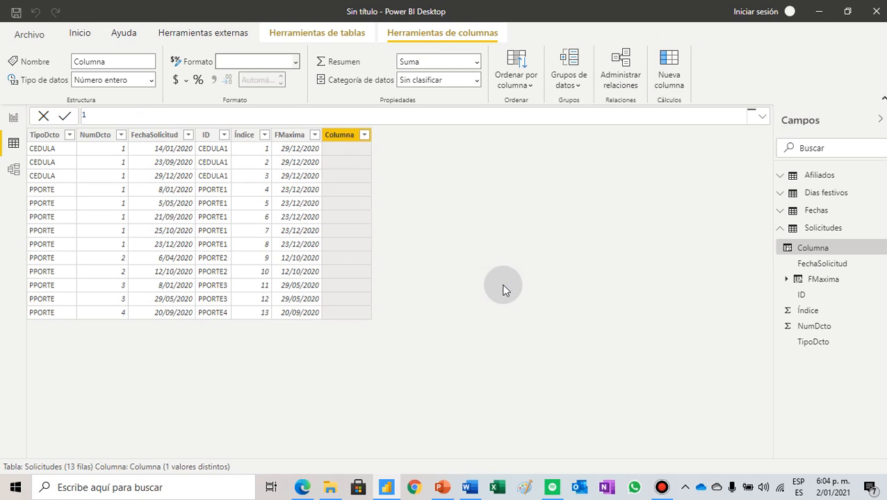
text(FAnterior =)
key(shift+Return)
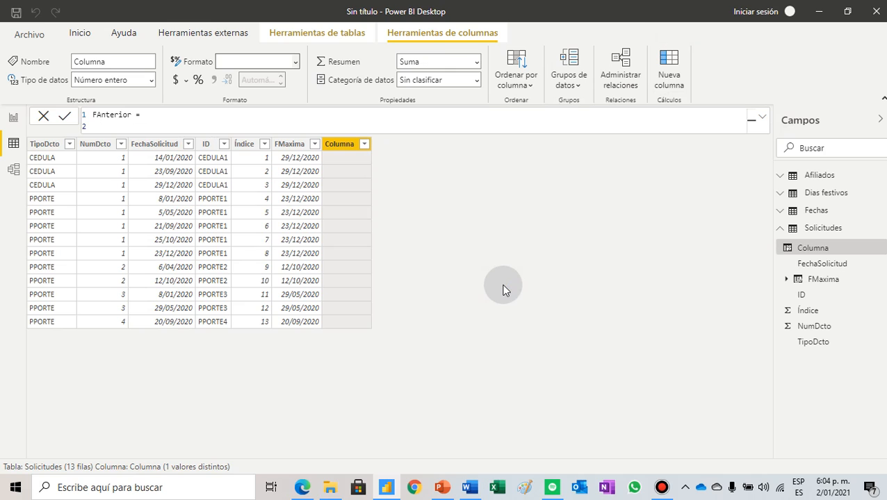
- Begin the FAnterior expression with CALCULATE(MAX(Solicitudes[FechaSolicitud]), and start a new line for the filter argument
text(CALC)
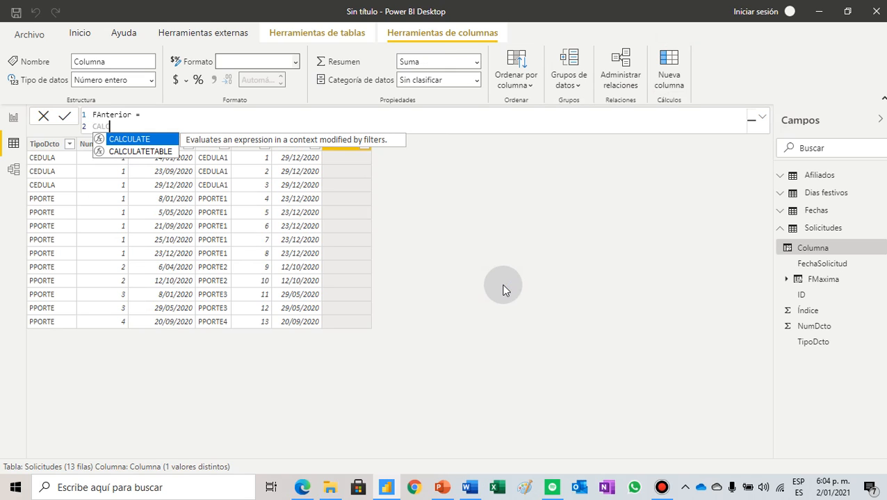
key(Tab)
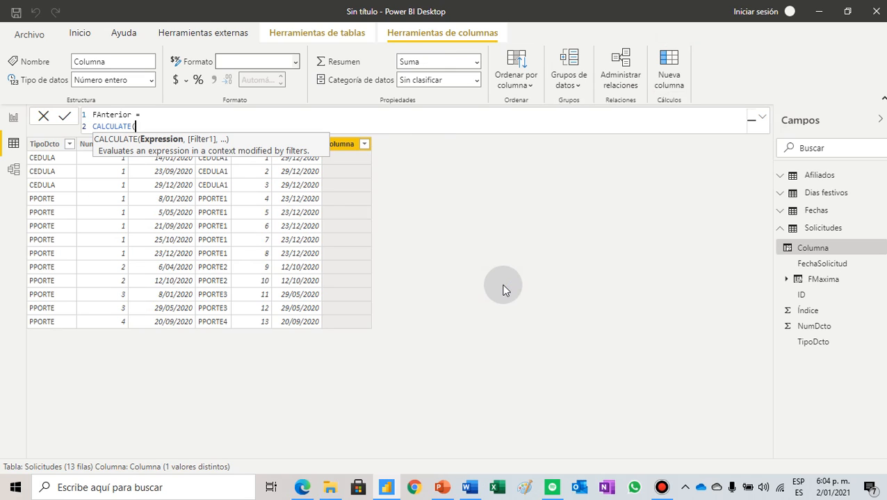
text(MAX)
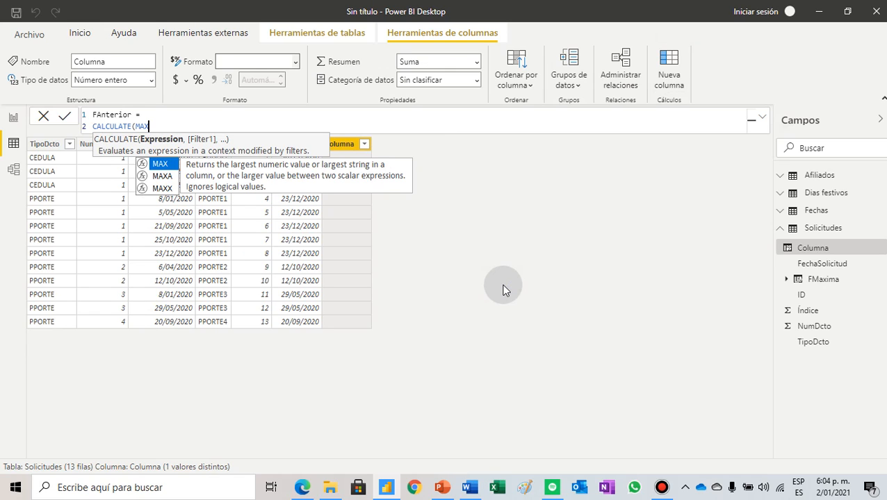
text(()
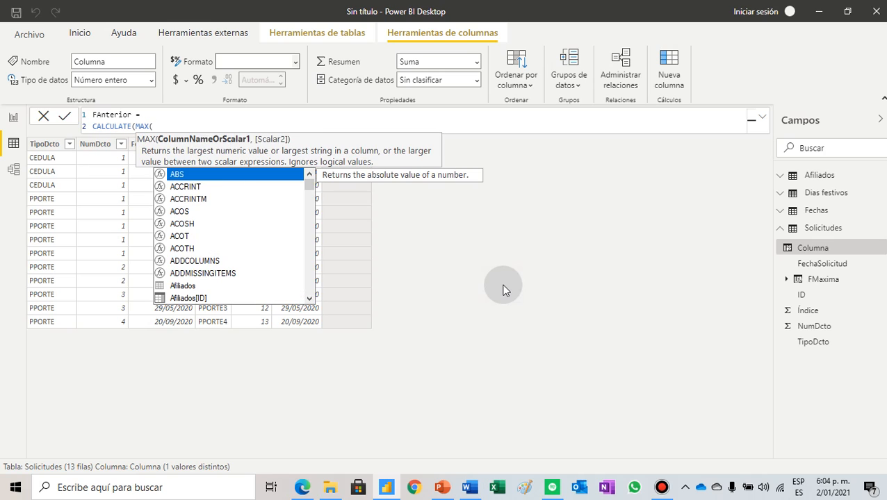
text(SOLI)
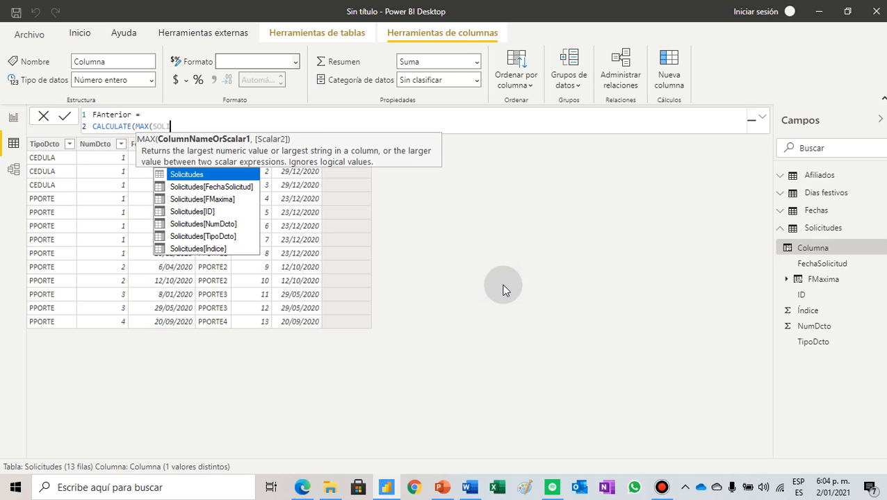
click(214, 189)
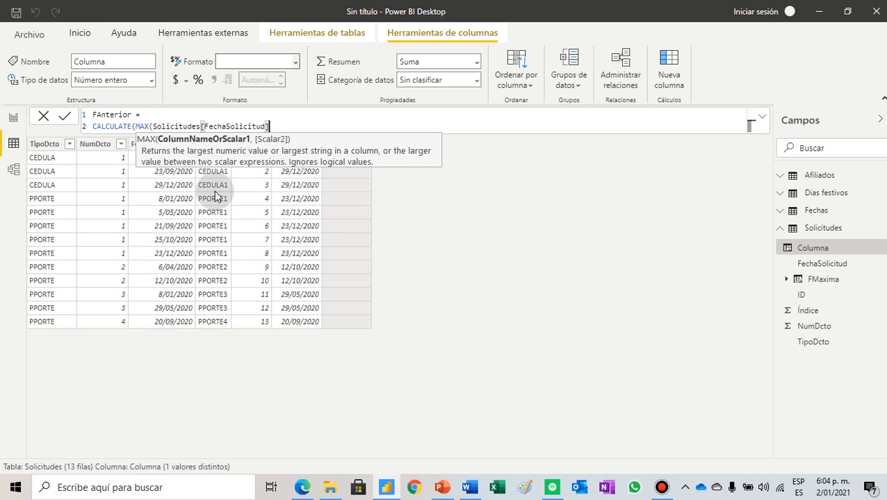
text(),)
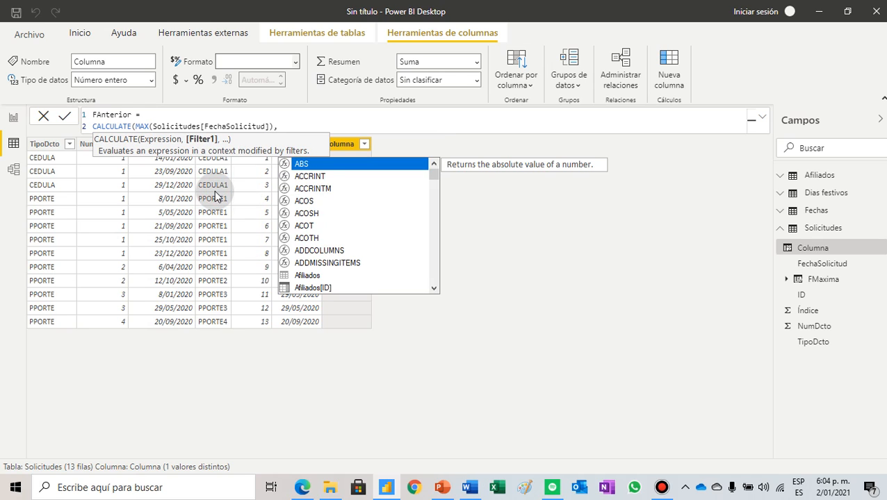
key(shift+Return)
key(Return)
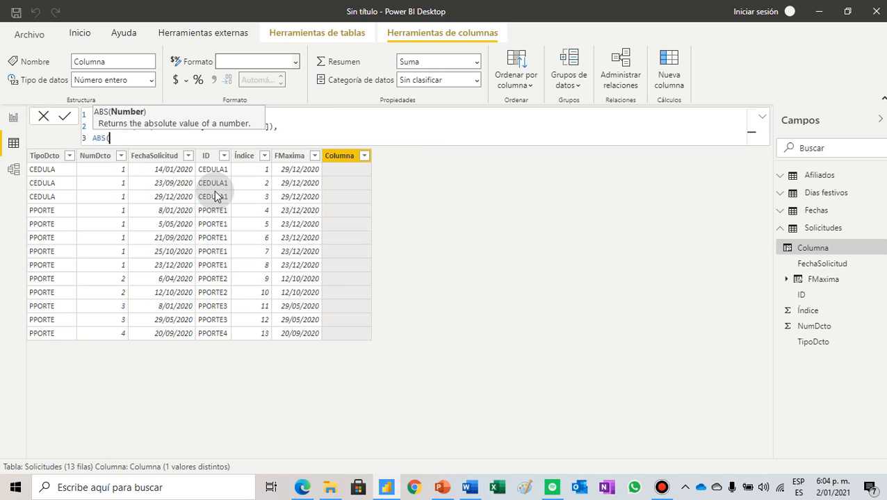
key(BackSpace)
key(BackSpace)
key(BackSpace)
key(BackSpace)
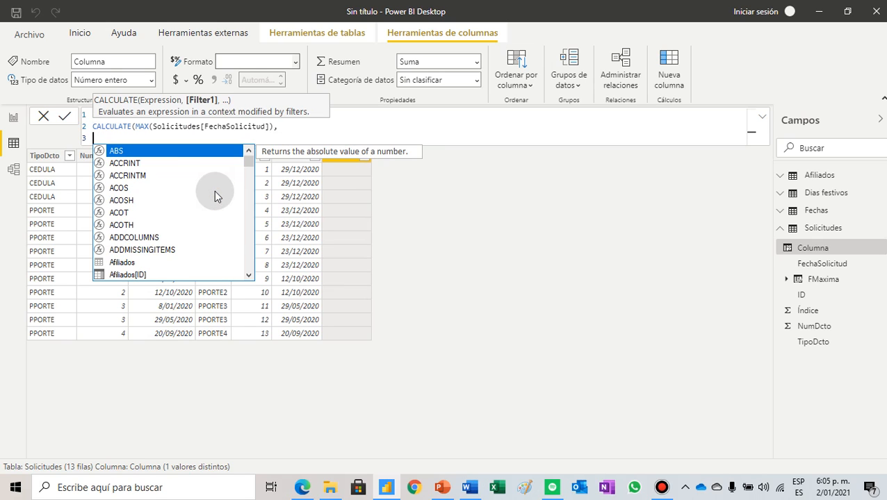
- Indent the new line and add a FILTER function over the Solicitudes table as the CALCULATE filter argument in FAnterior
key(Tab)
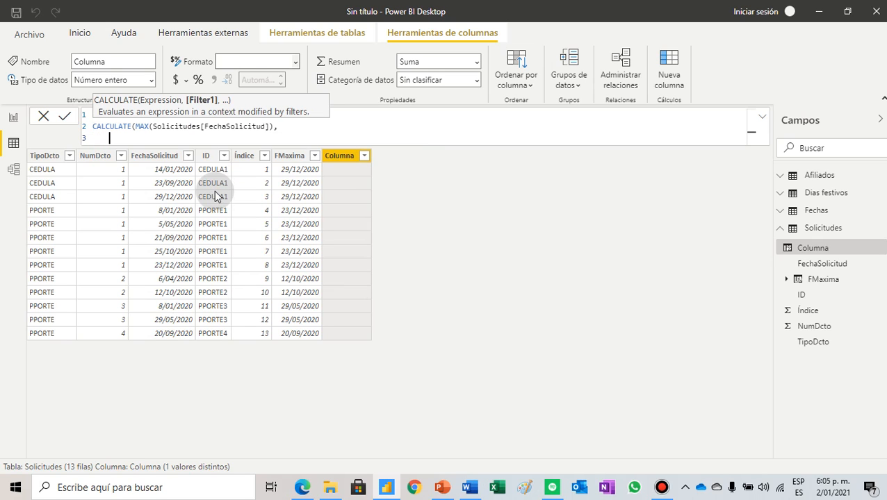
text(FILTER)
key(Return)
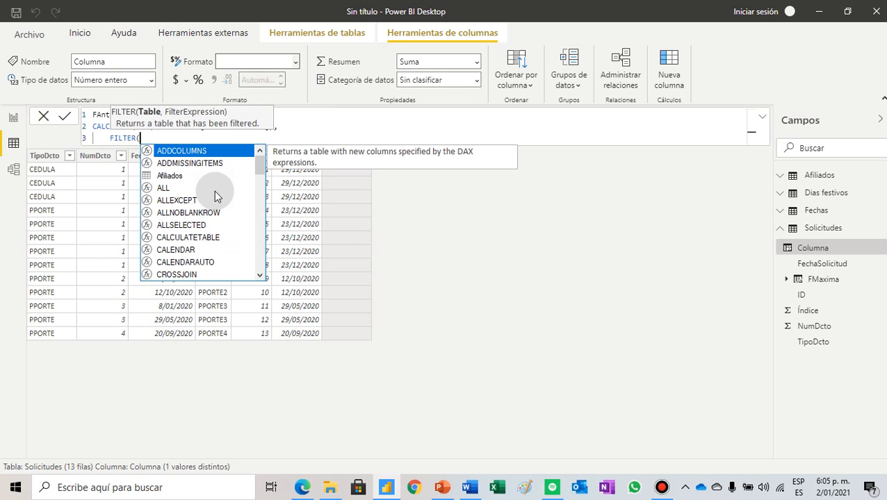
text(SOL)
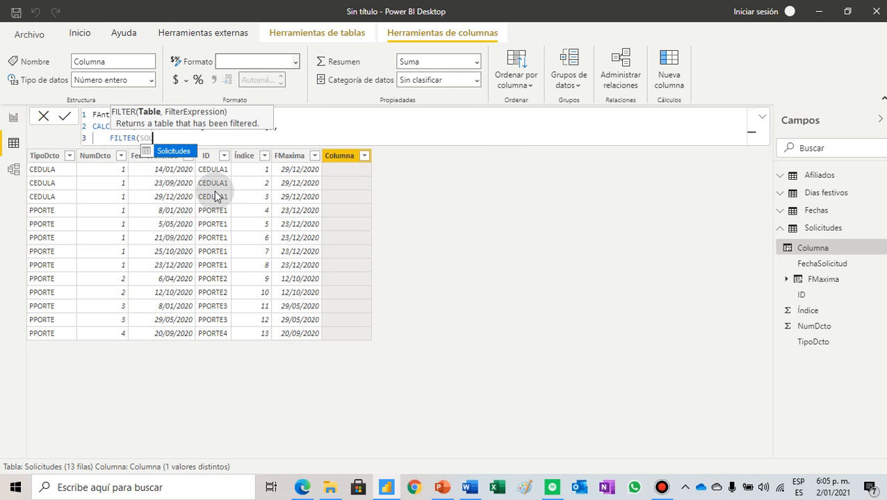
key(Return)
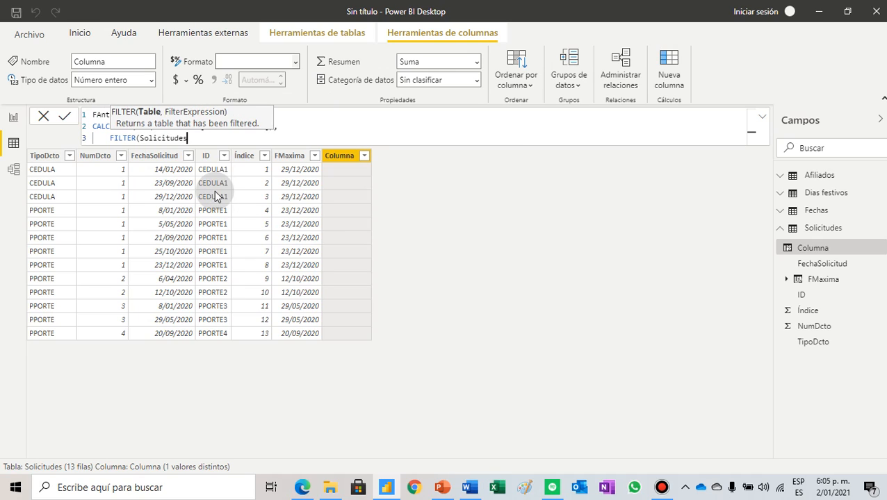
text(,)
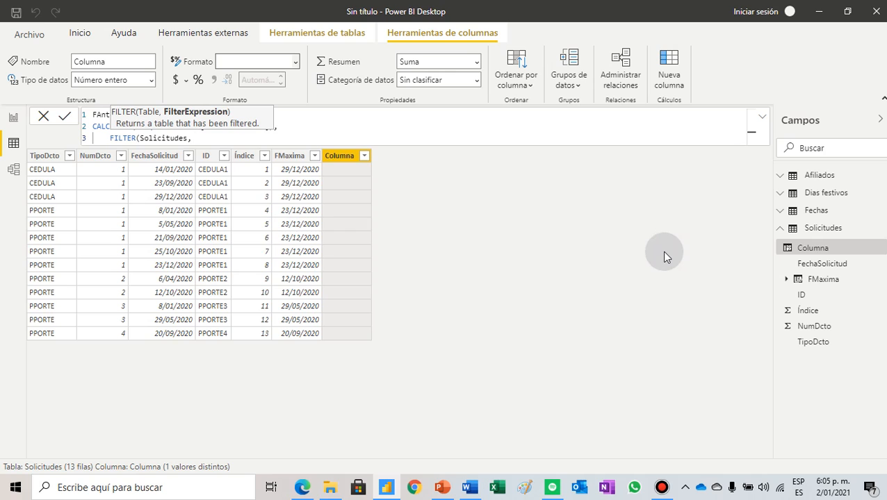
- Write Solicitudes[ID] = EARLIER(Solicitudes[ID]) as the first filter condition of the FAnterior formula
text(SOLIC)
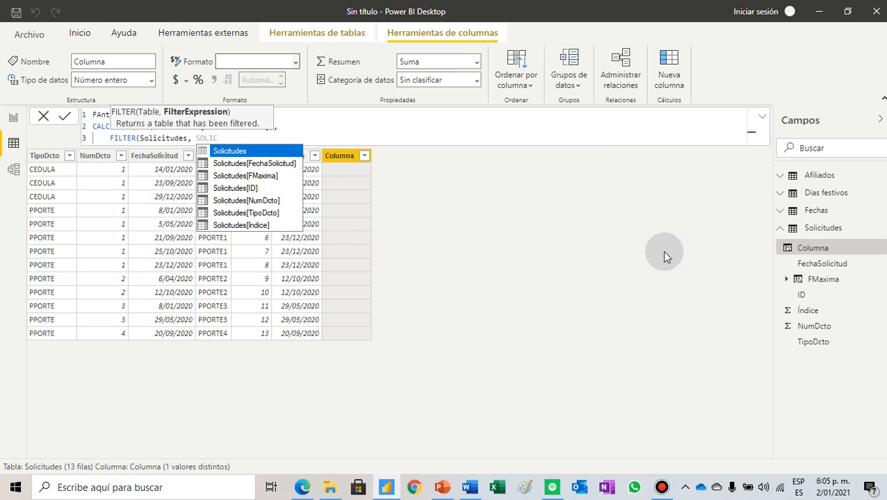
click(247, 189)
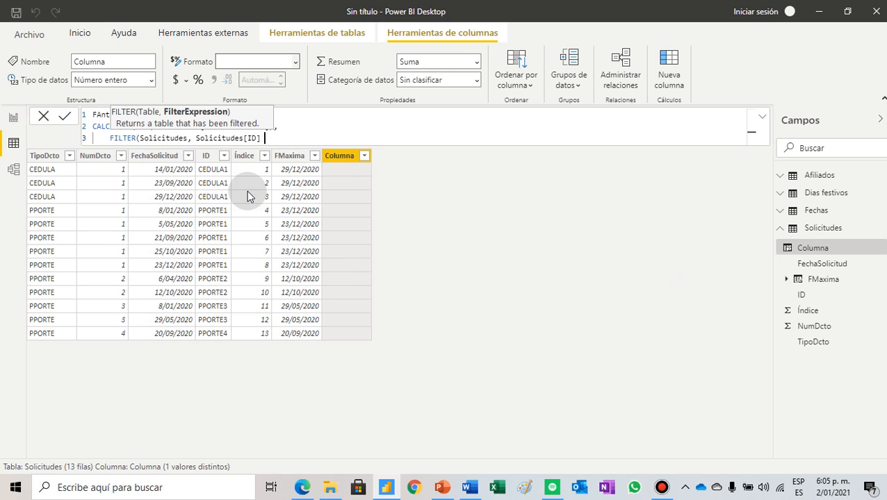
text(= EARLI)
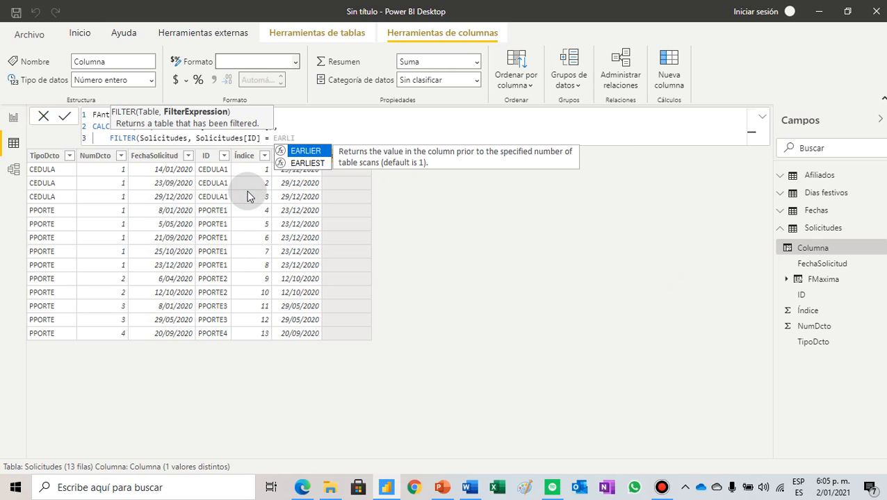
click(305, 151)
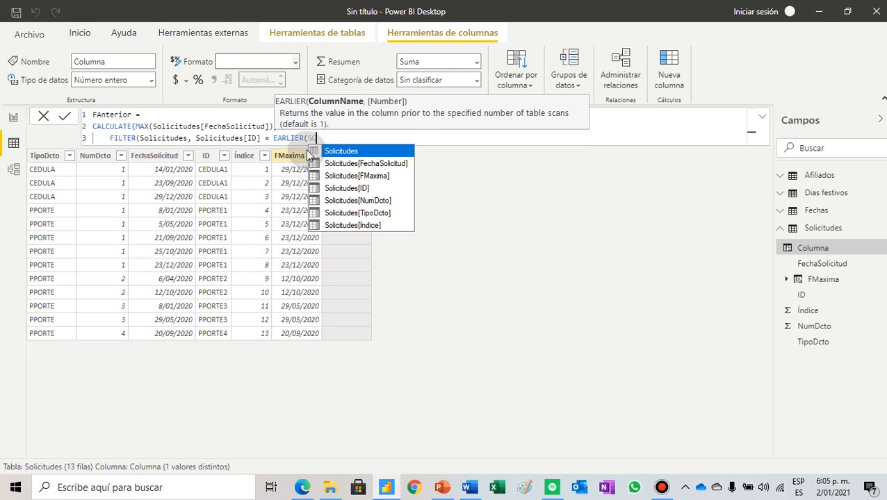
click(346, 188)
text())
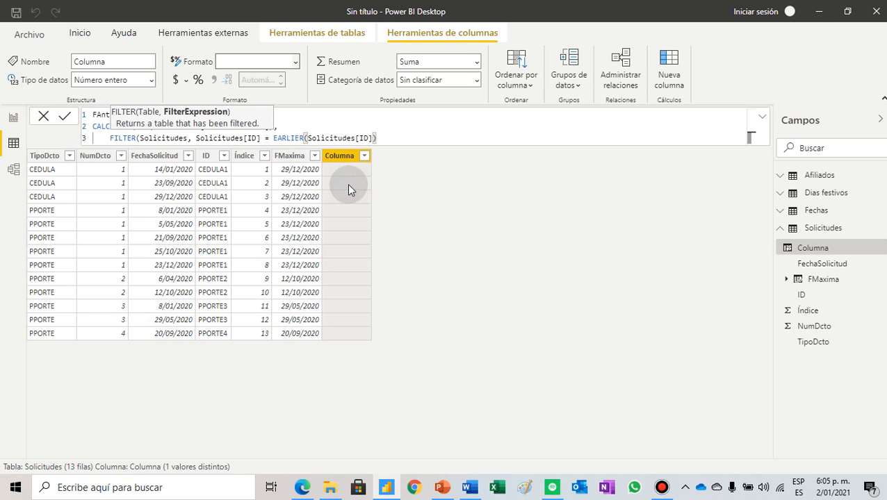
- Add a second FILTER condition to the FAnterior formula on a new indented line: && Solicitudes[FechaSolicitud] < EARLIER(Solicitudes[FechaSolicitud])
text( &&)
key(shift+Return)
key(Tab)
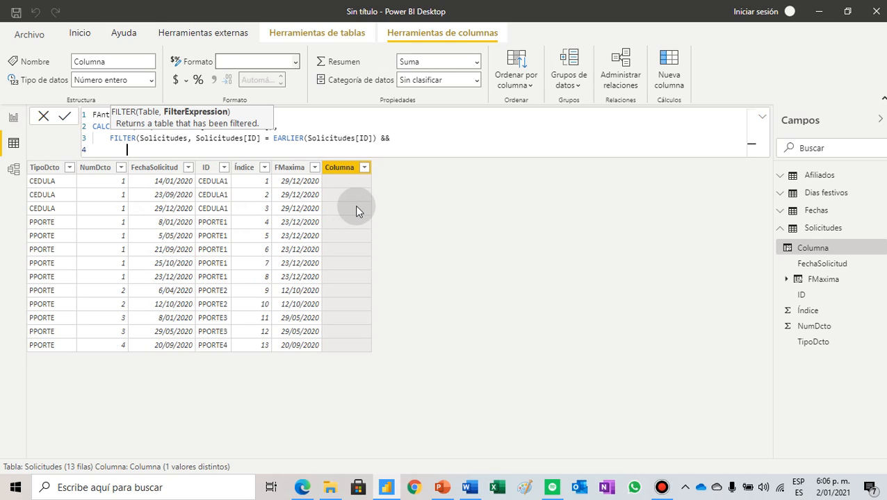
text(SOLIC)
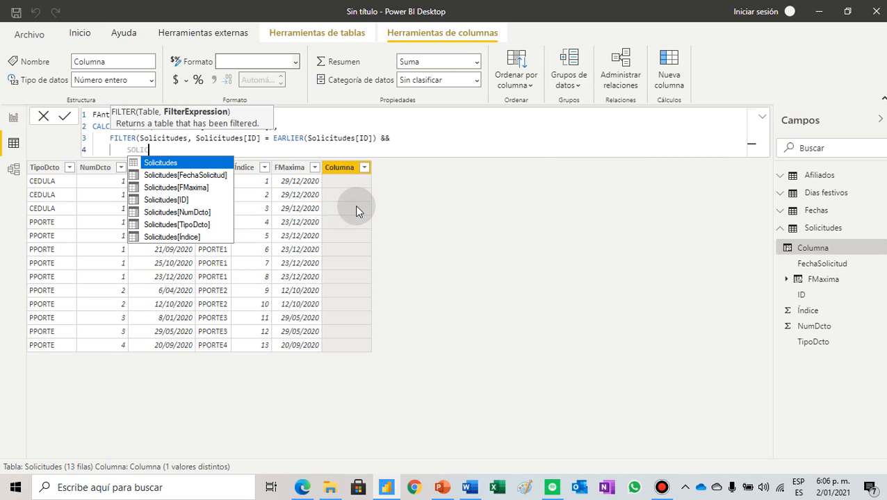
click(201, 176)
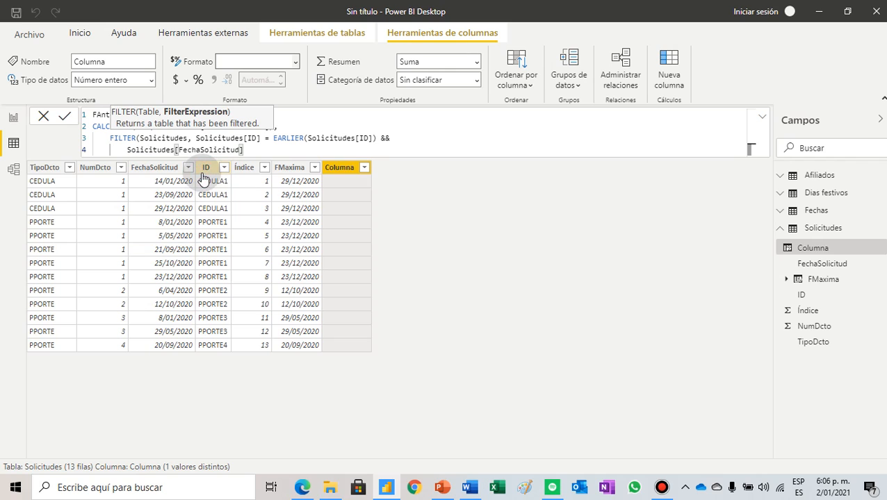
text(< EAR)
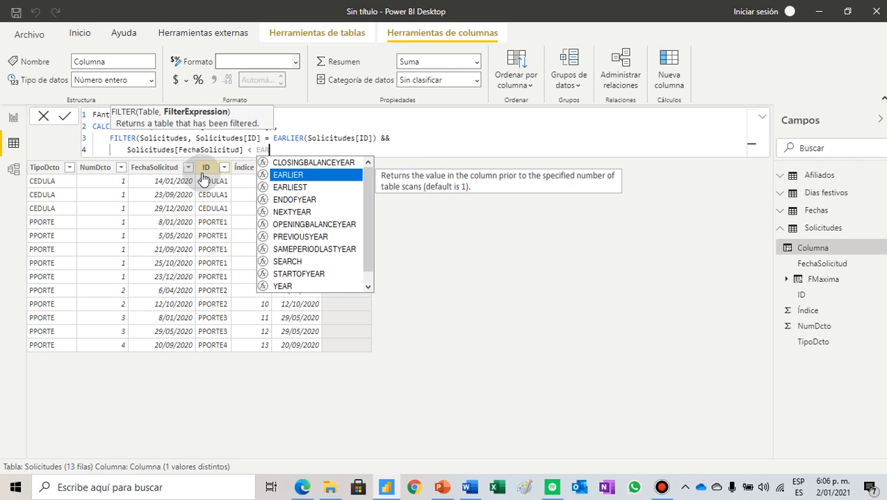
text(LIER()
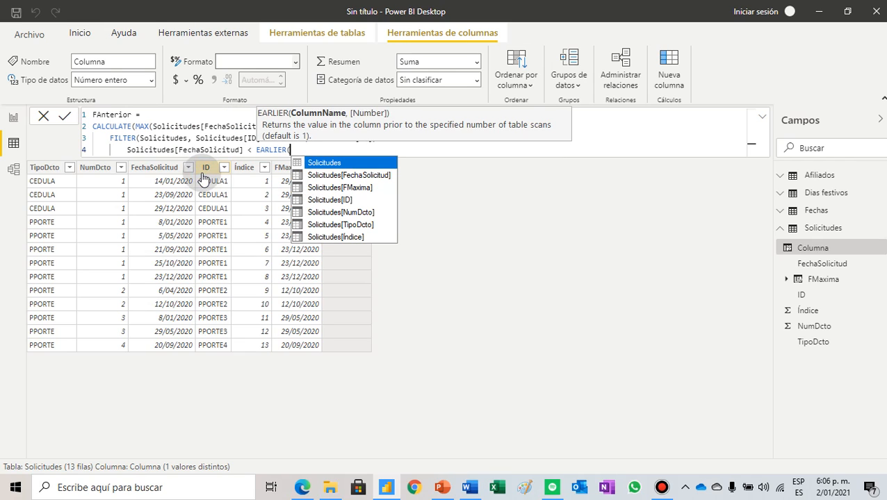
text(Solic)
click(351, 175)
text())
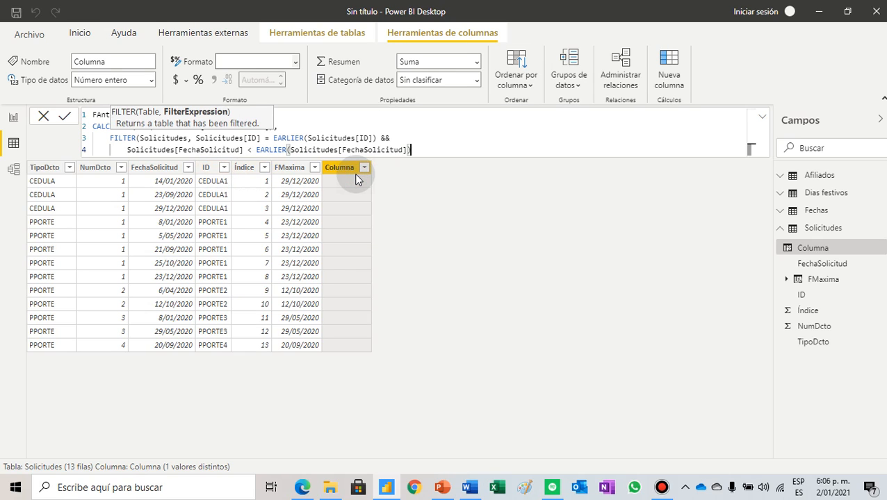
- Close the FILTER and CALCULATE functions, commit the FAnterior formula, and format the column as the short date *14/03/2001 (d/mm/yyyy)
text())
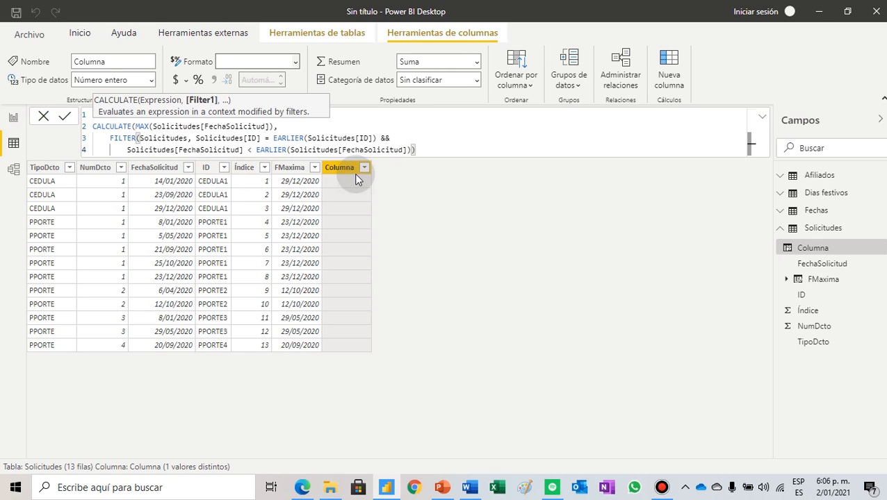
key(shift+Return)
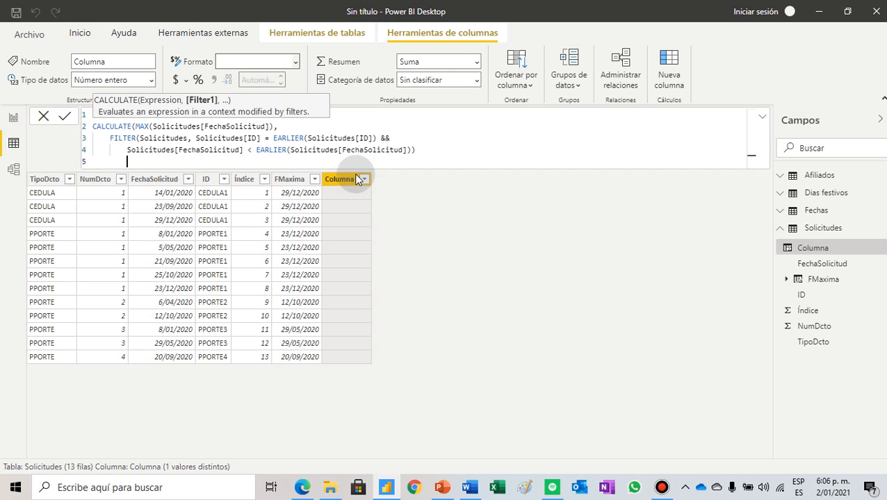
text())
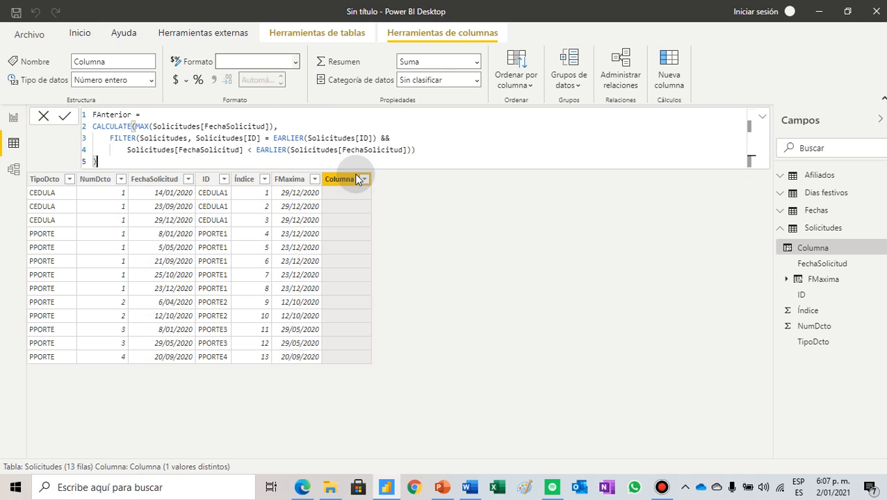
key(Return)
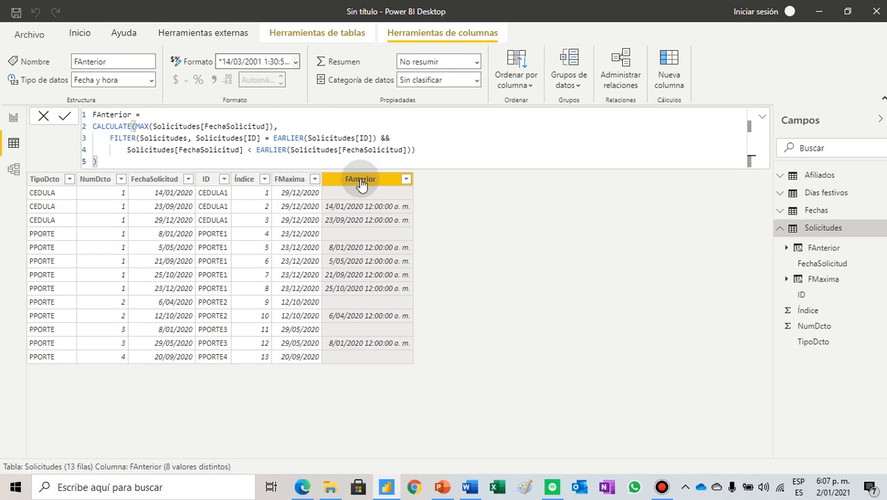
click(294, 62)
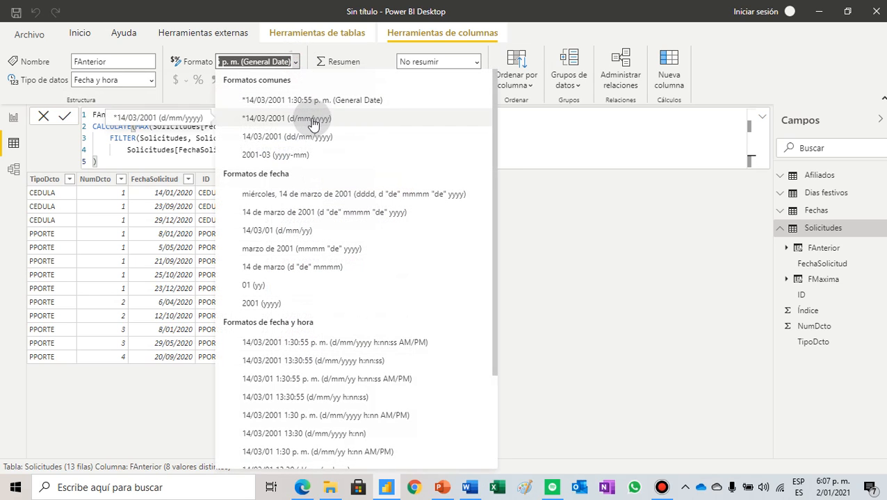
click(317, 119)
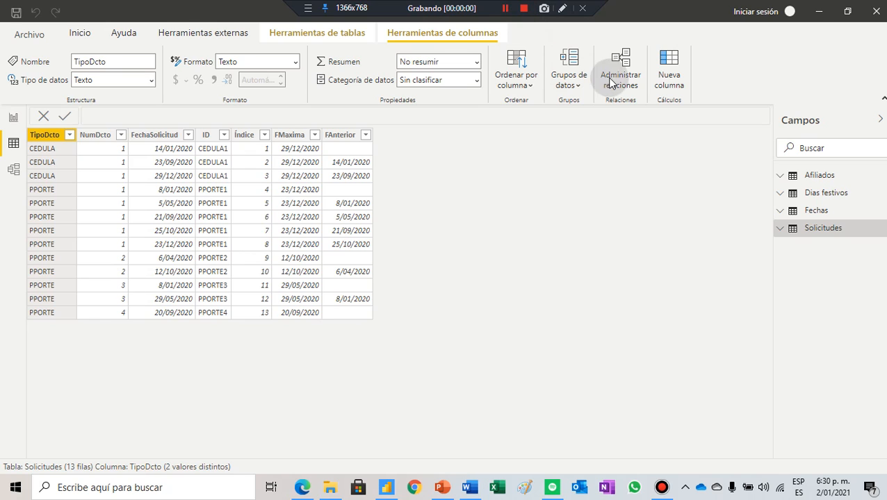
- Add another calculated column to Solicitudes named DiasHabiles, and start a new line for its expression
click(671, 61)
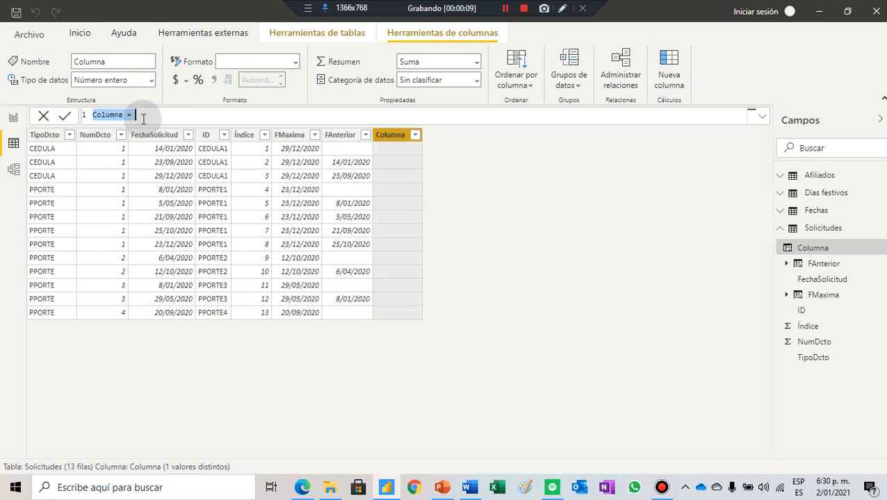
key(BackSpace)
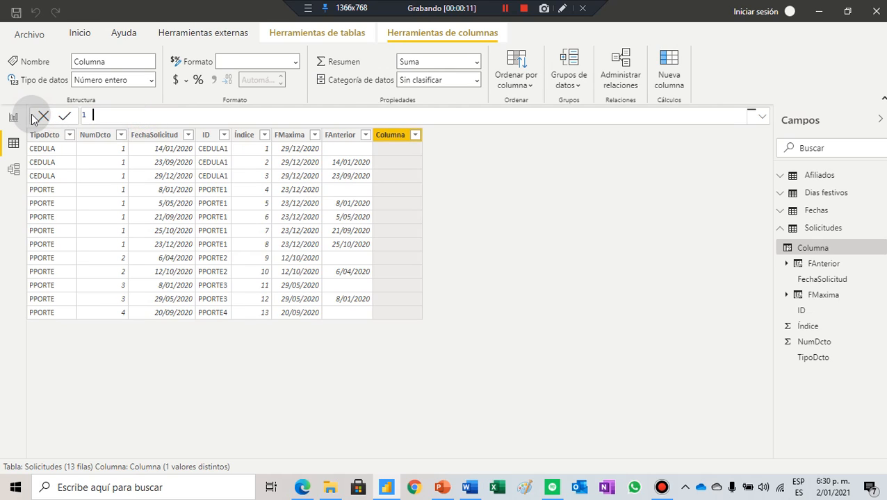
text(DiasHabiles =)
key(shift+Return)
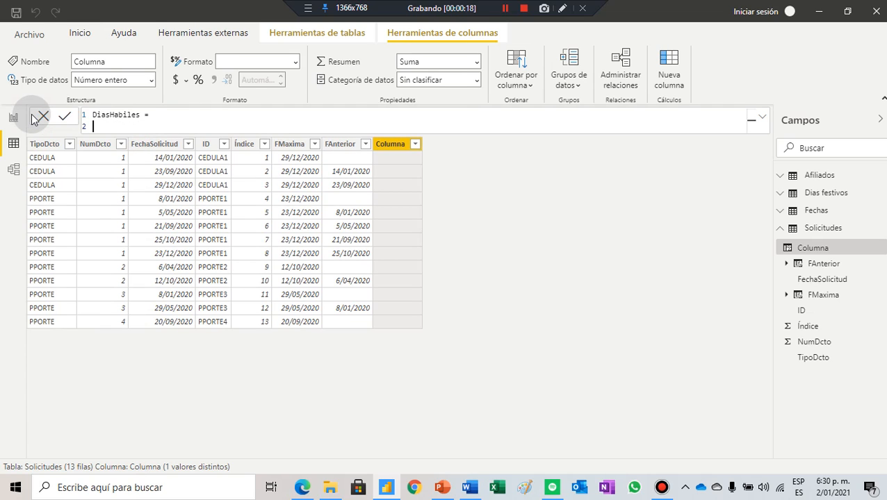
- Begin the DiasHabiles expression with CALCULATE(SUM(Fechas[Habil]), ready for a filter argument
text(CALCUL)
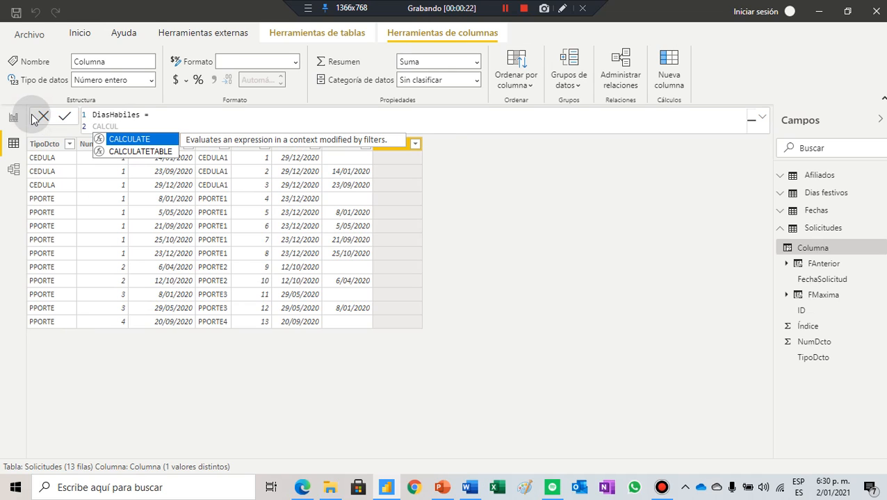
key(Tab)
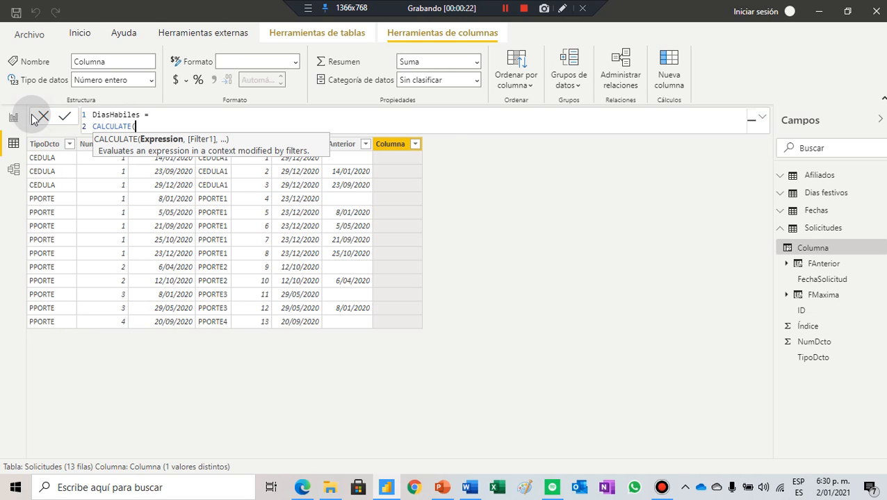
text(SUM)
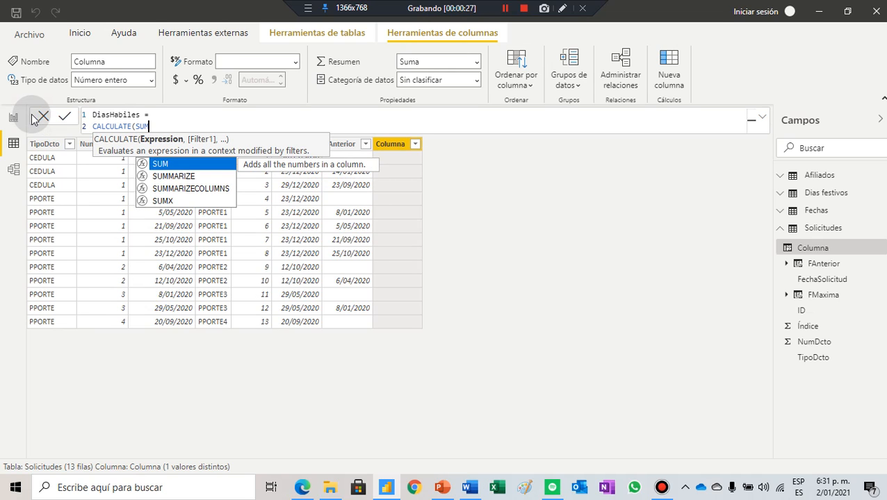
text(FEC)
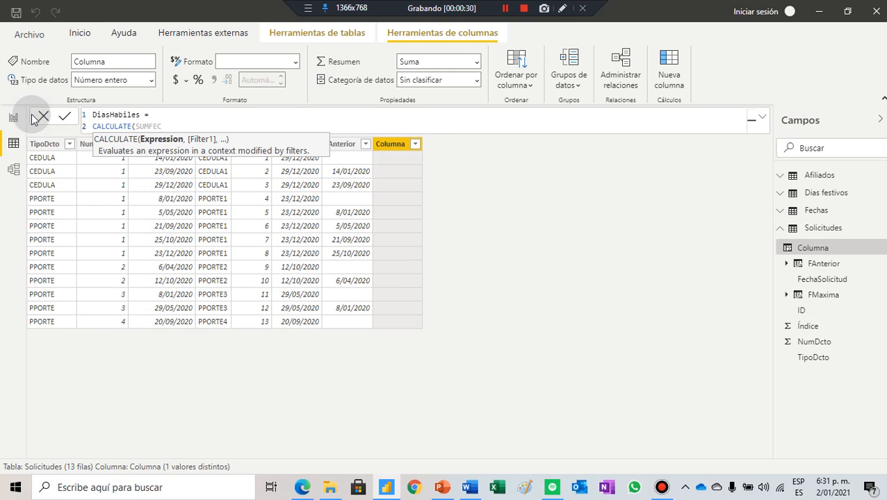
key(BackSpace)
key(BackSpace)
key(BackSpace)
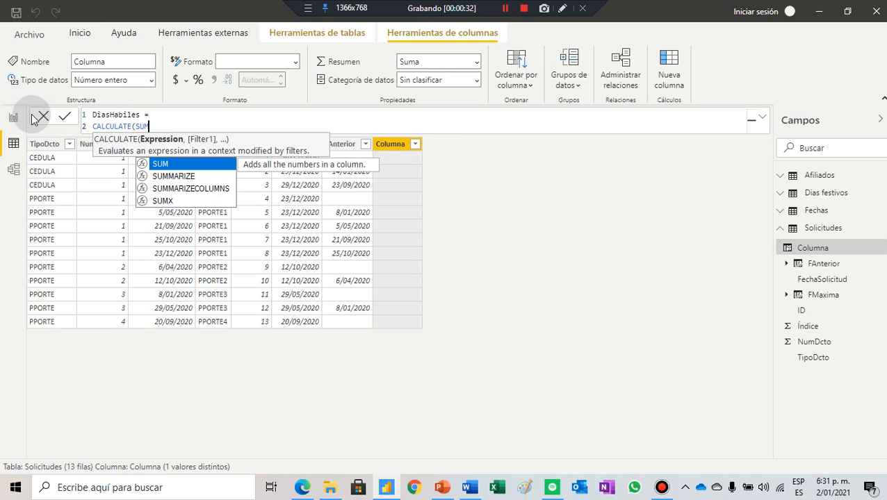
text((FEC)
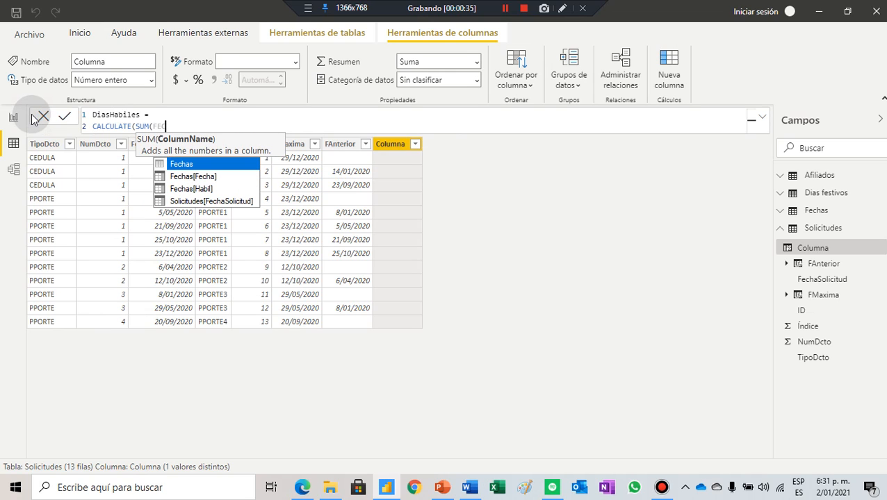
click(190, 189)
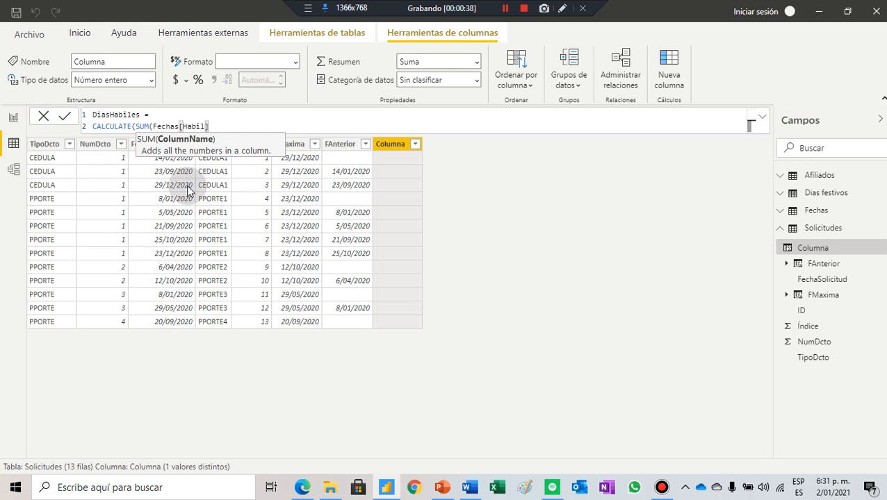
text(),)
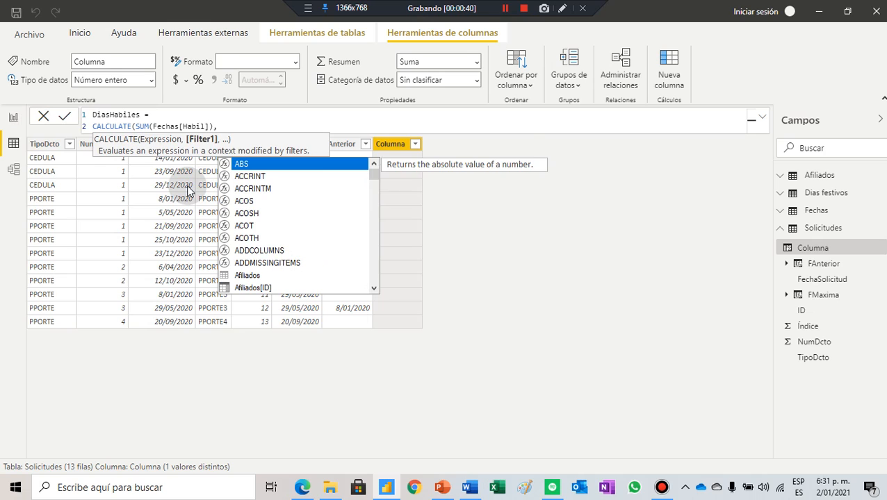
- Start an indented new line in the DiasHabiles formula for the CALCULATE filter argument, without any function on it
key(shift+Return)
text(ABS()
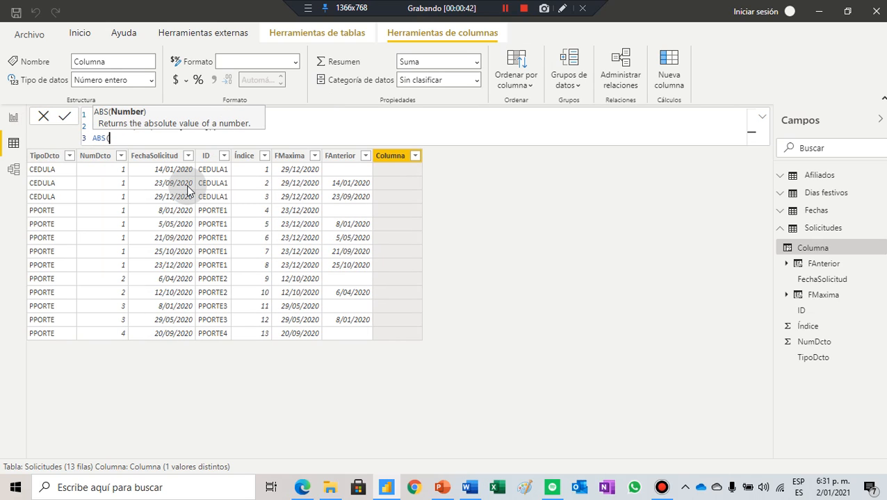
key(BackSpace)
key(BackSpace)
key(BackSpace)
key(BackSpace)
key(Tab)
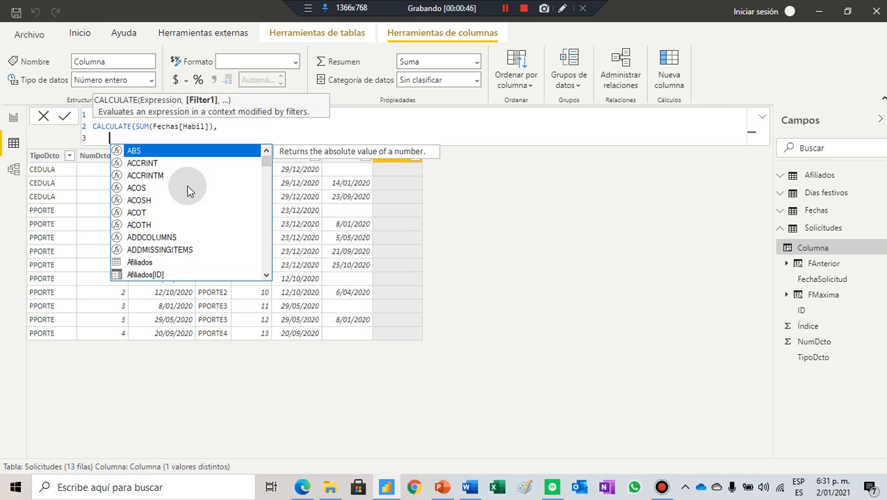
text(FIL)
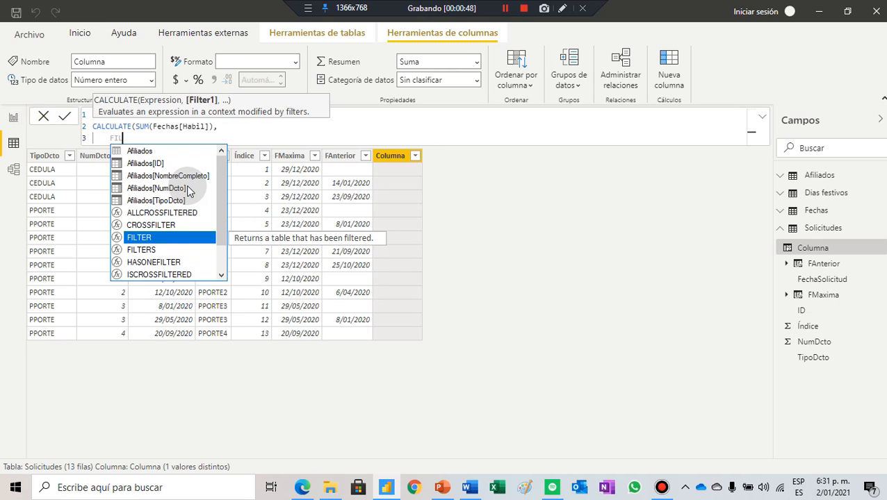
key(BackSpace)
key(BackSpace)
key(BackSpace)
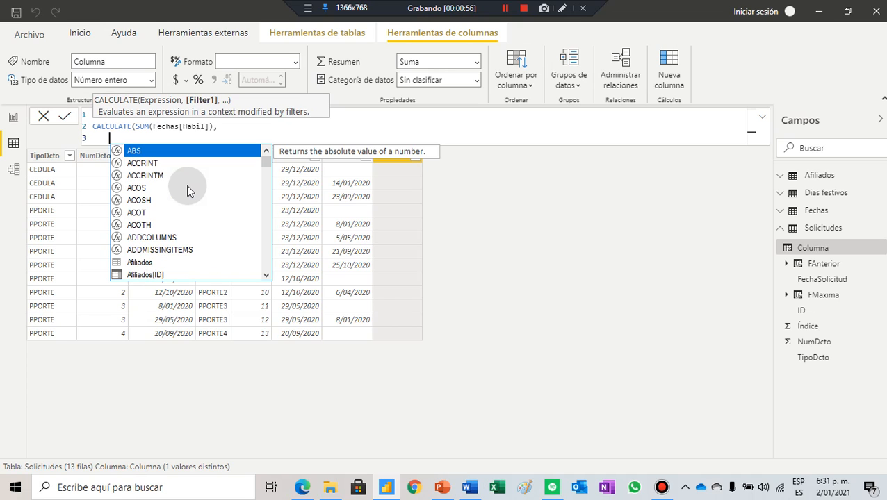
- Add a DATESBETWEEN function as the CALCULATE filter in DiasHabiles, with Fechas[Fecha] as its dates column
text(DATE)
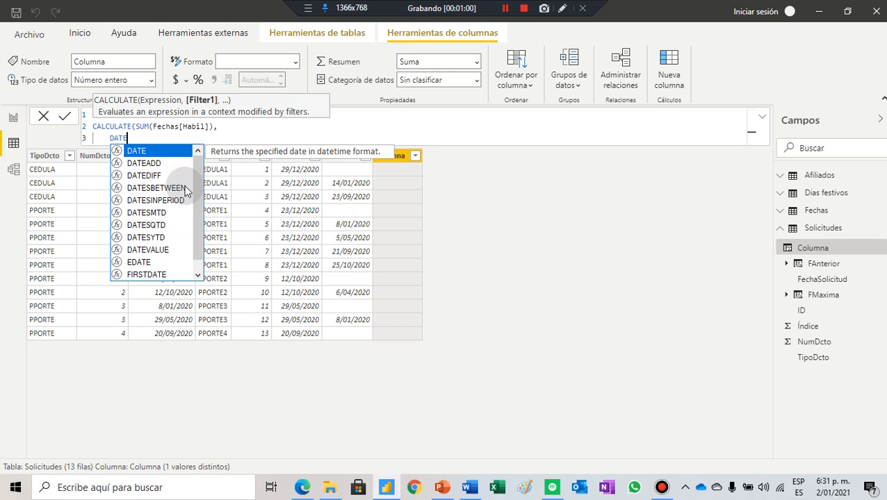
click(167, 187)
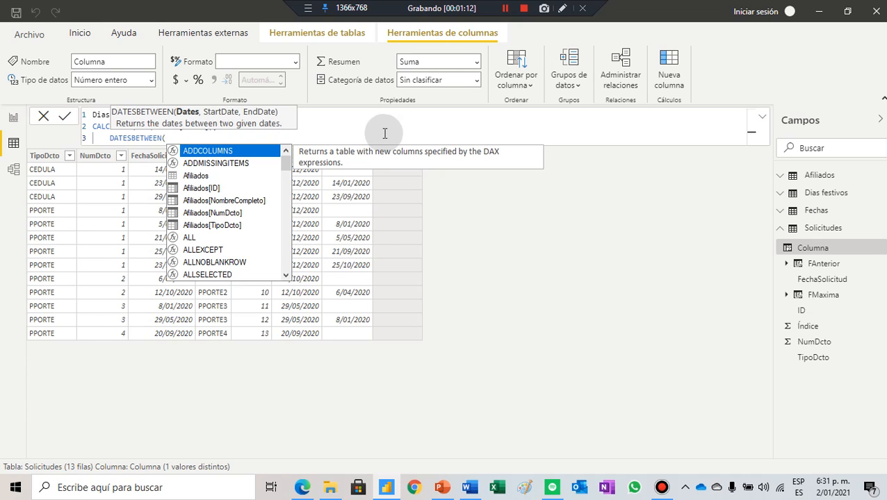
text(Fec)
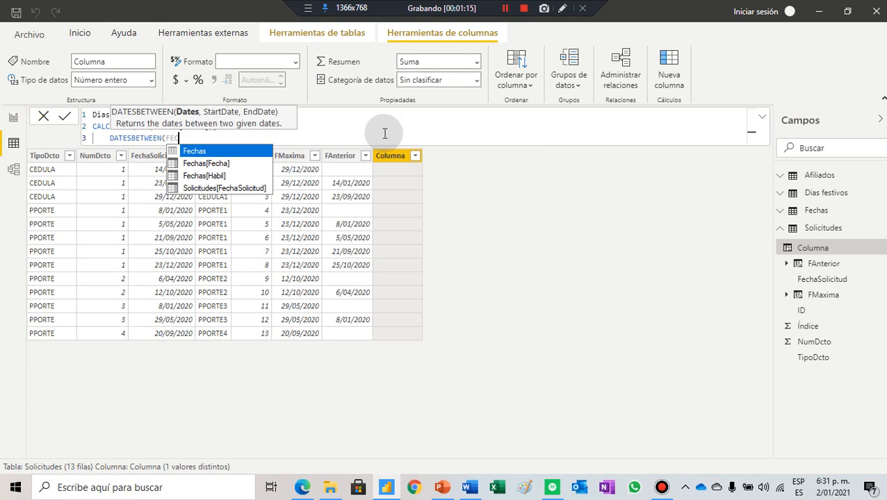
double_click(199, 164)
text(,)
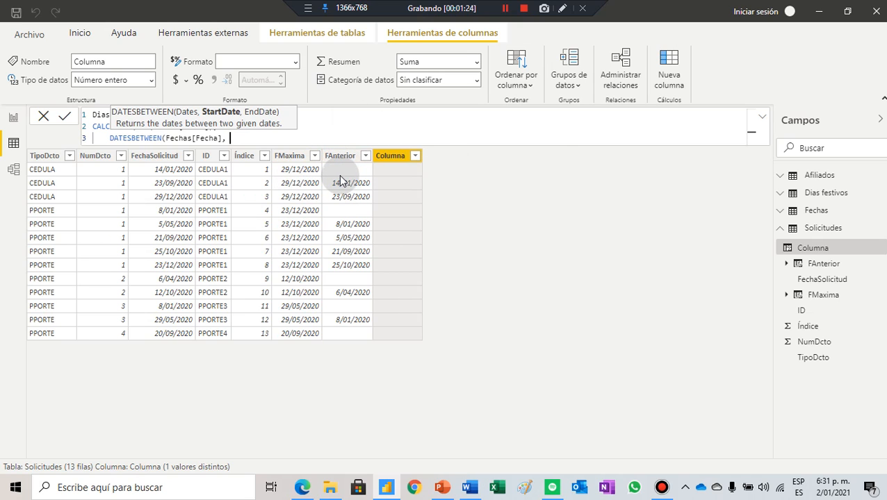
- Enter Solicitudes[FAnterior] as the start date and Solicitudes[FMaxima] as the end date of DATESBETWEEN
text(FAN)
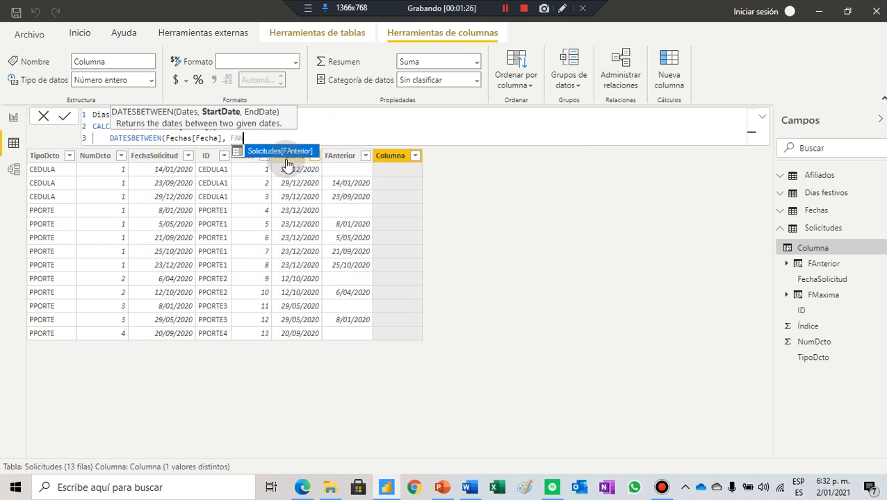
click(286, 163)
text(,)
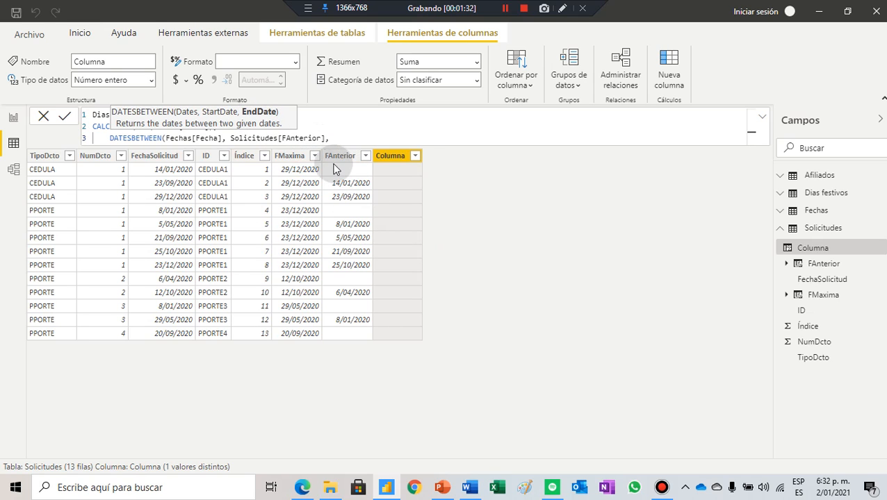
text( FMAX)
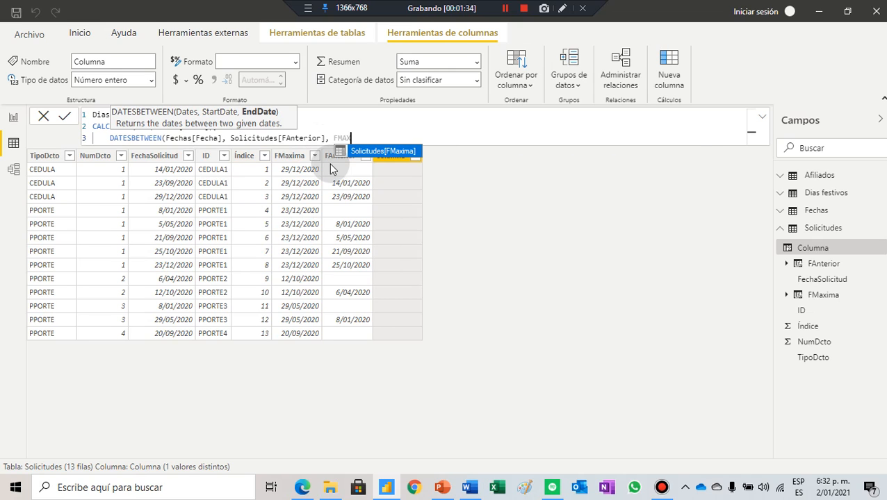
key(Tab)
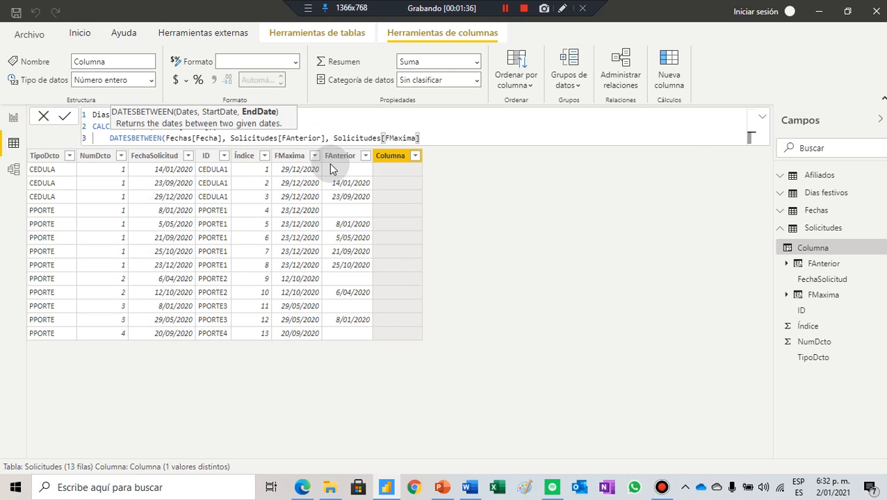
- Close the DATESBETWEEN function, close CALCULATE on its own line, and commit the DiasHabiles formula
text())
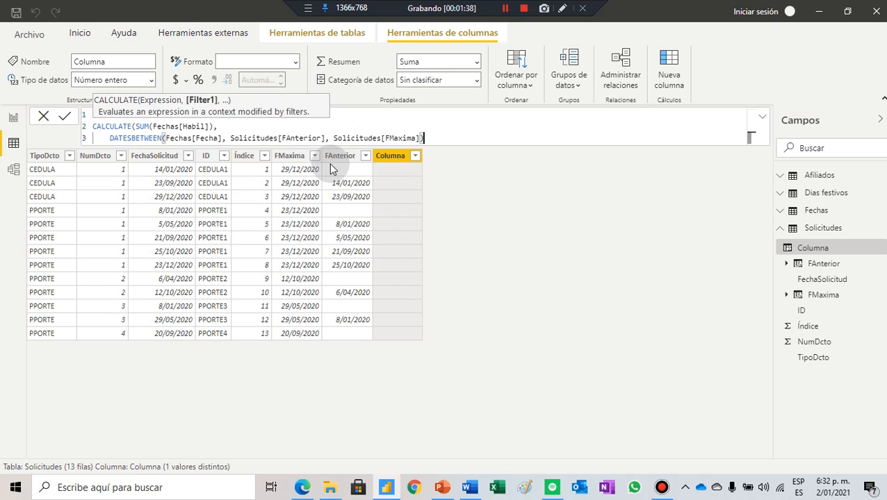
key(shift+Return)
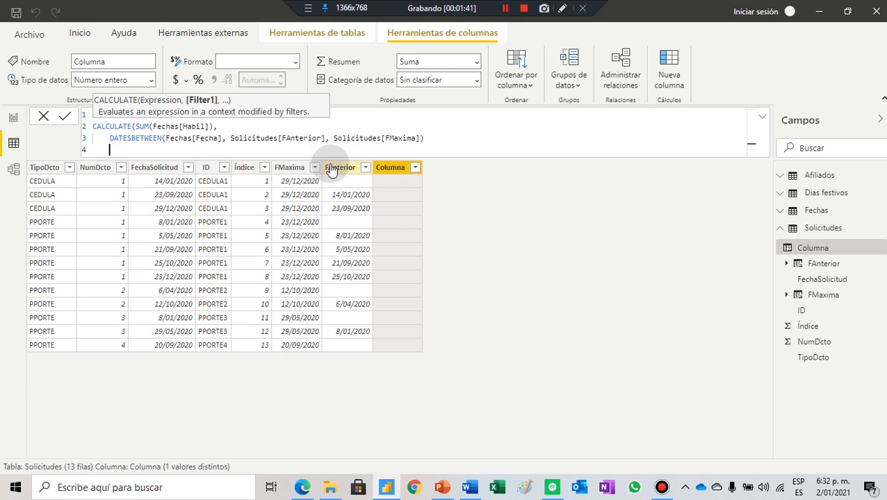
text())
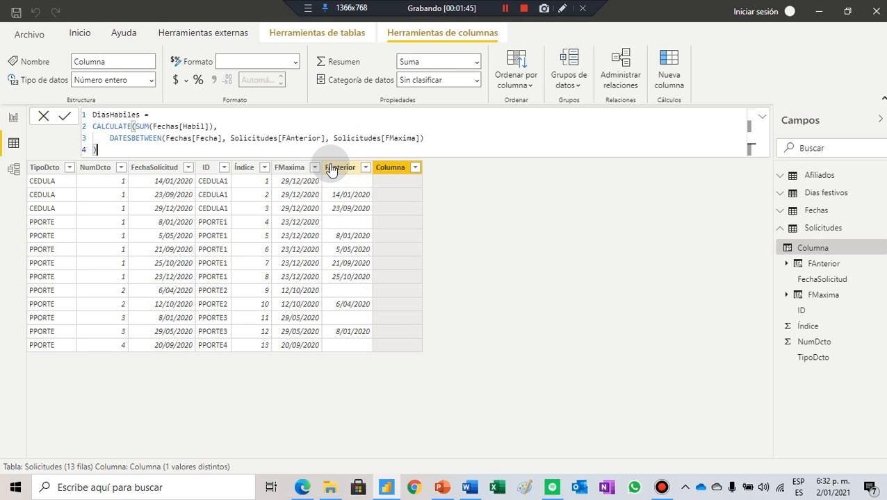
key(Return)
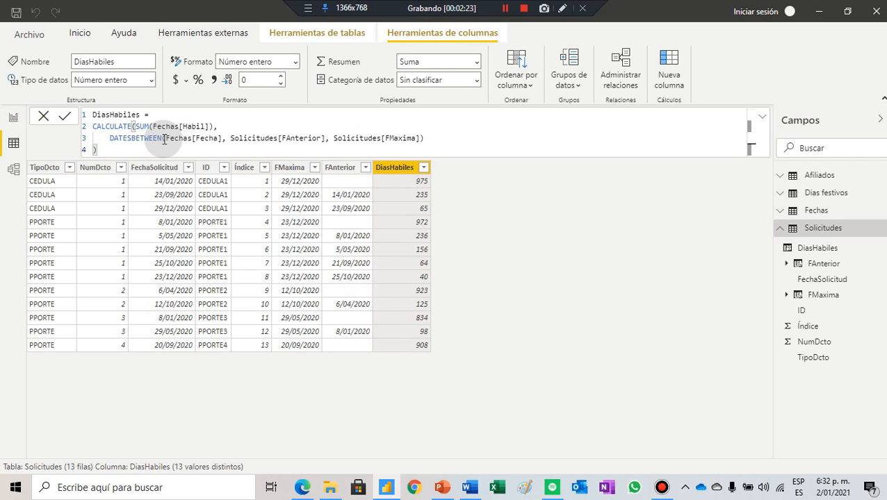
- Insert a line before CALCULATE in DiasHabiles that opens an IF function with the test ISBLANK(Solicitudes[FAnterior])
click(166, 116)
key(Return)
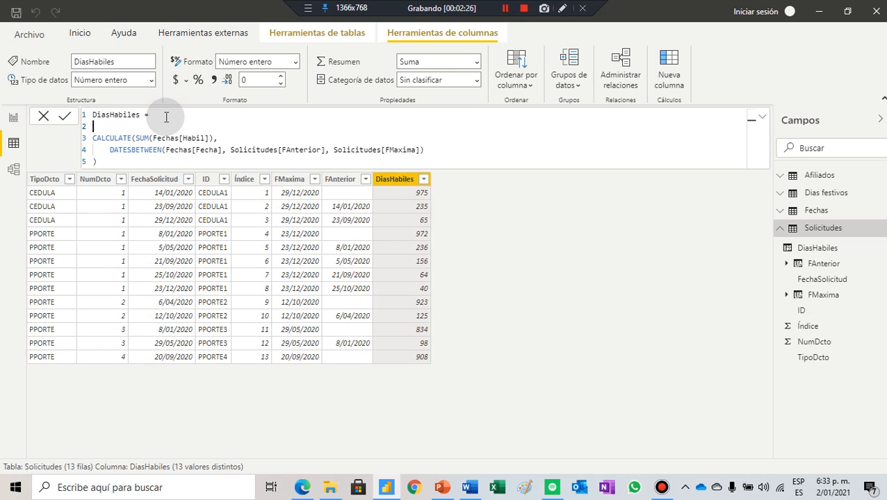
text(IF()
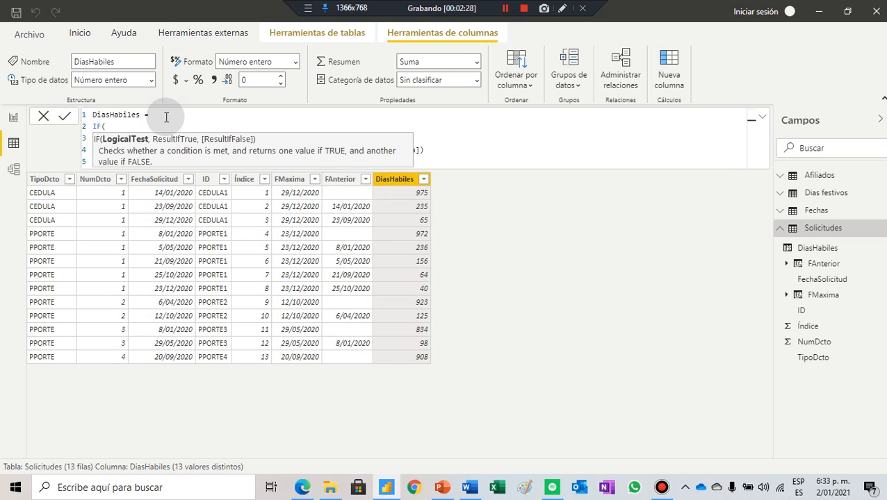
text(is)
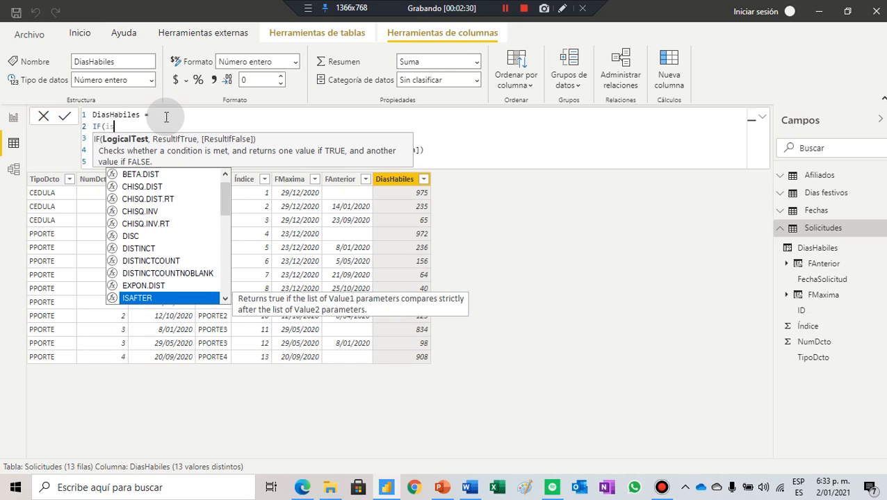
text(b)
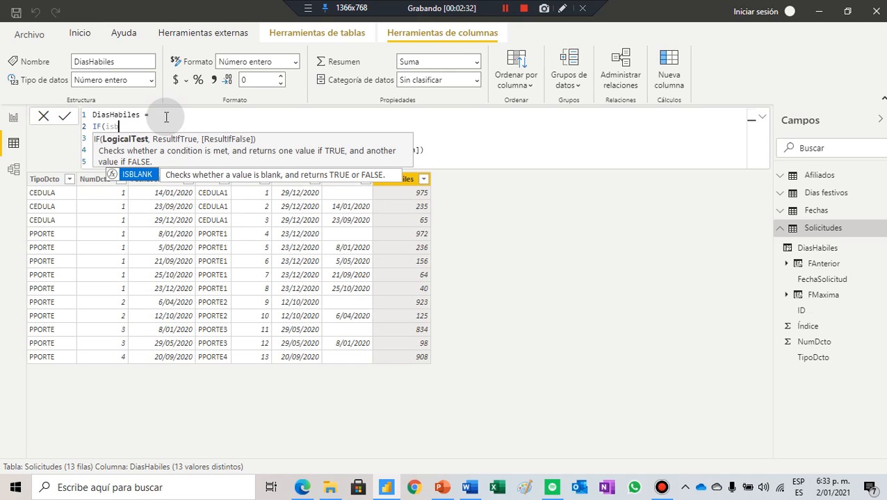
key(Tab)
text(fa)
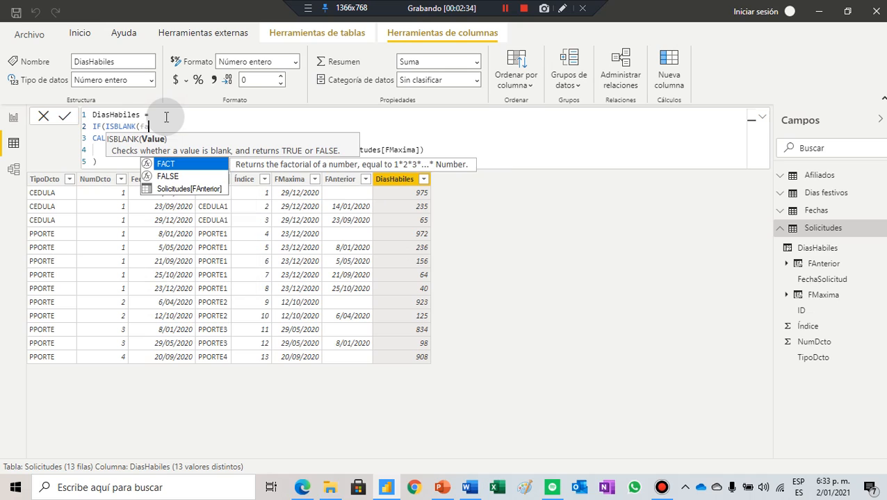
text(n)
key(Tab)
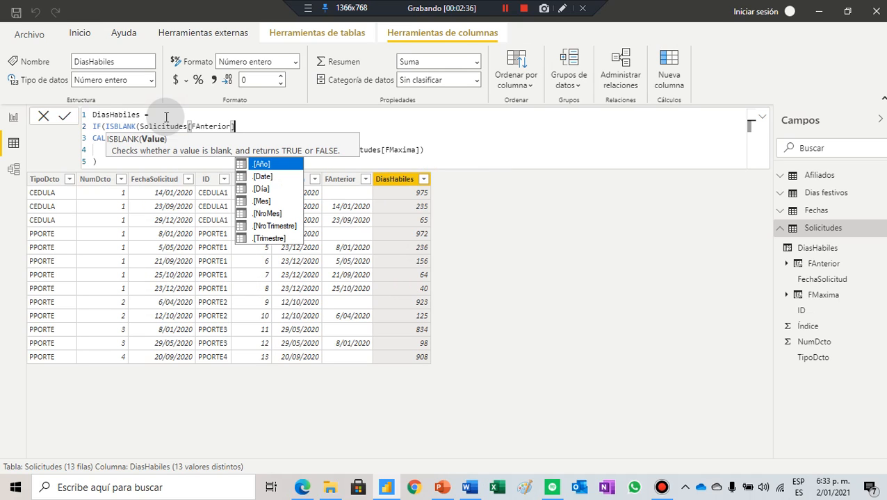
text())
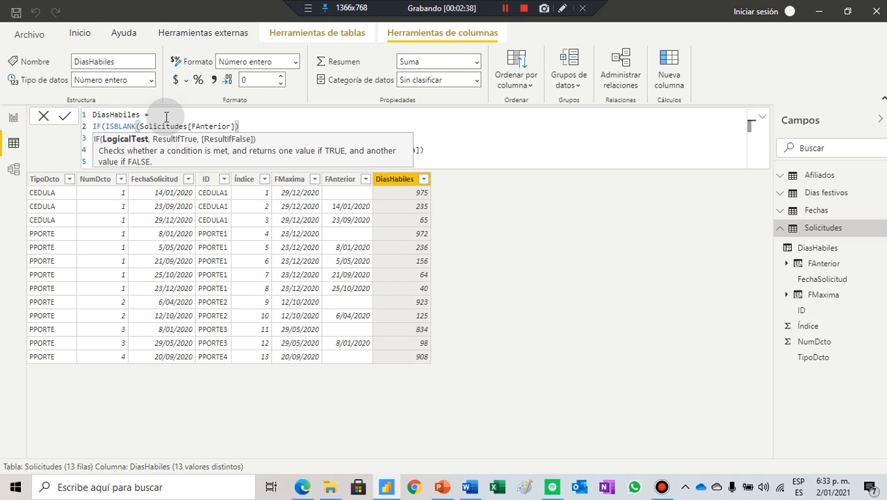
- Set 0 as the IF function's result when true, leaving the existing CALCULATE line directly below as its false result
text(,)
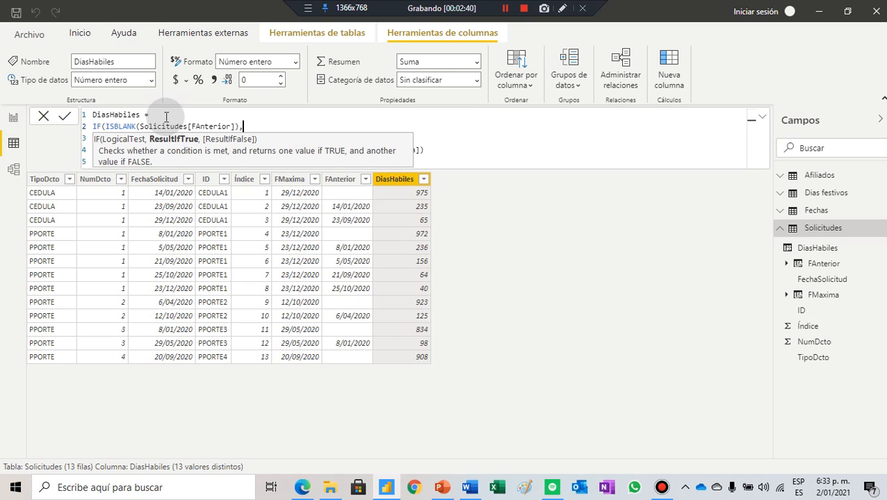
text( 0 ,)
key(shift+Return)
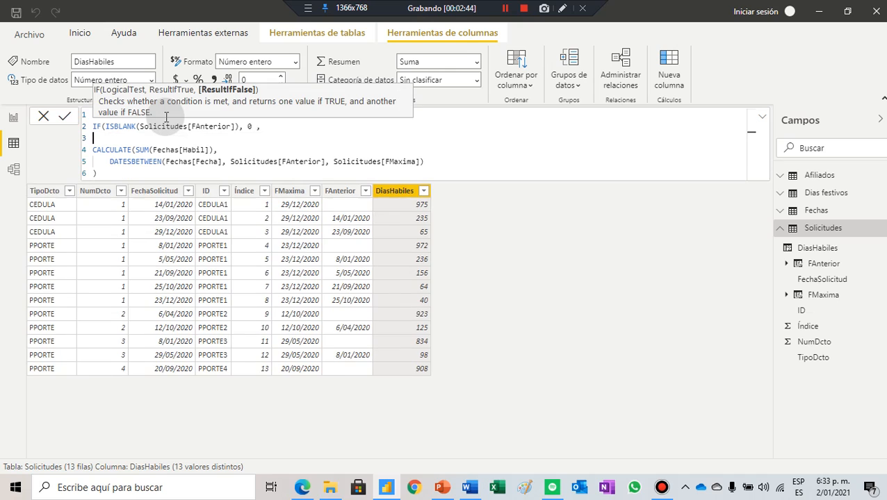
key(BackSpace)
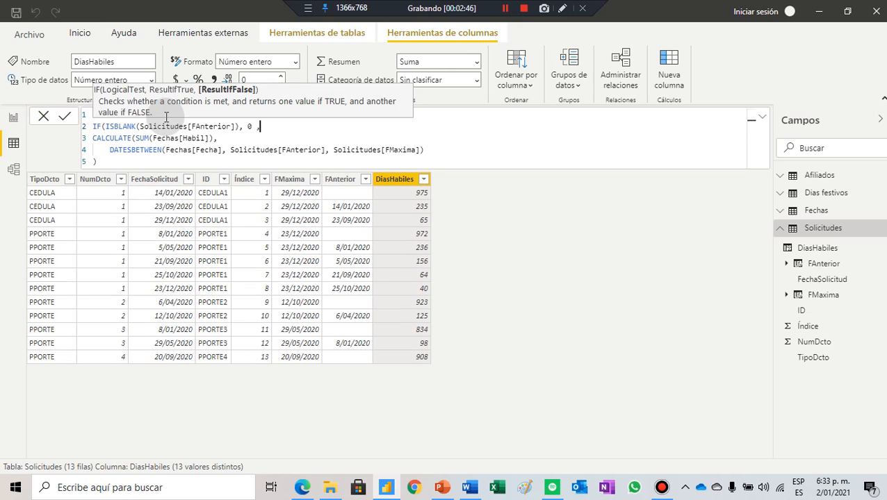
- Indent the CALCULATE and DATESBETWEEN lines inside the IF, add the missing closing parenthesis, and commit the DiasHabiles formula
click(95, 138)
key(Tab)
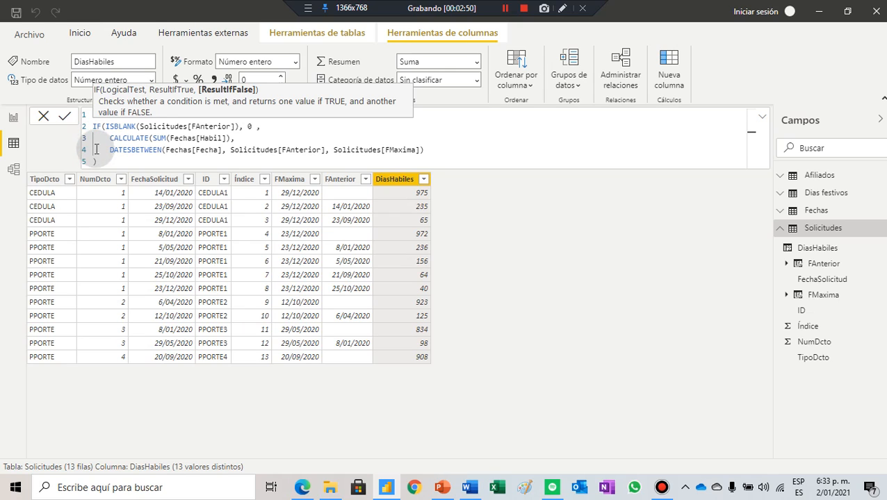
click(109, 150)
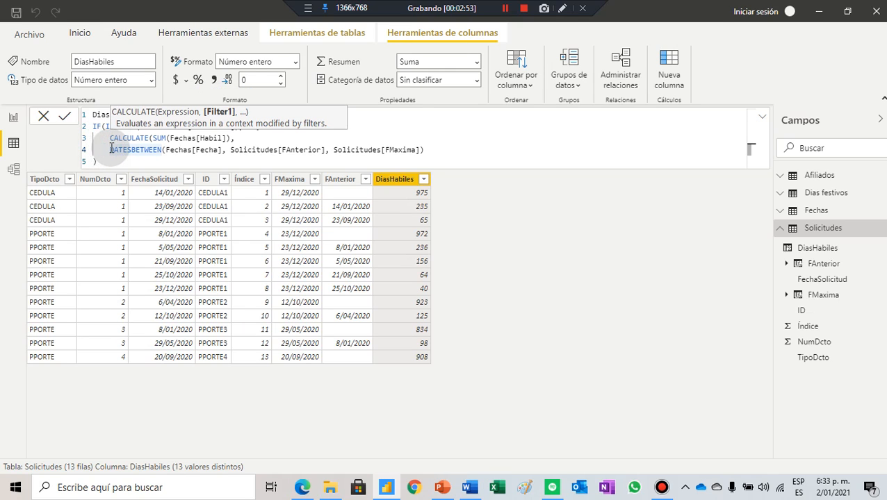
key(Tab)
click(461, 151)
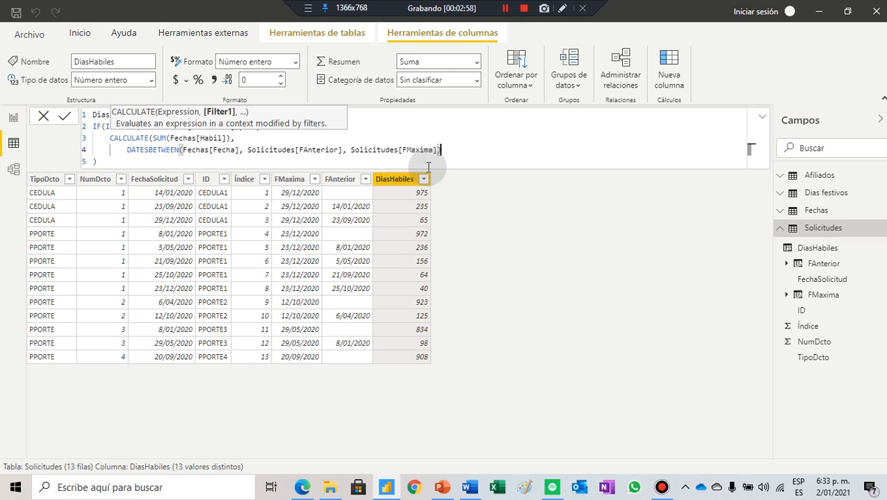
text())
click(101, 162)
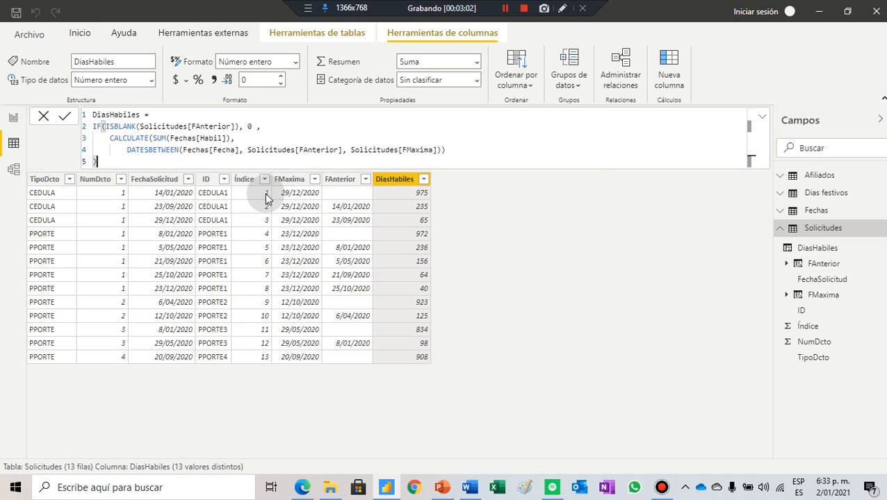
click(578, 171)
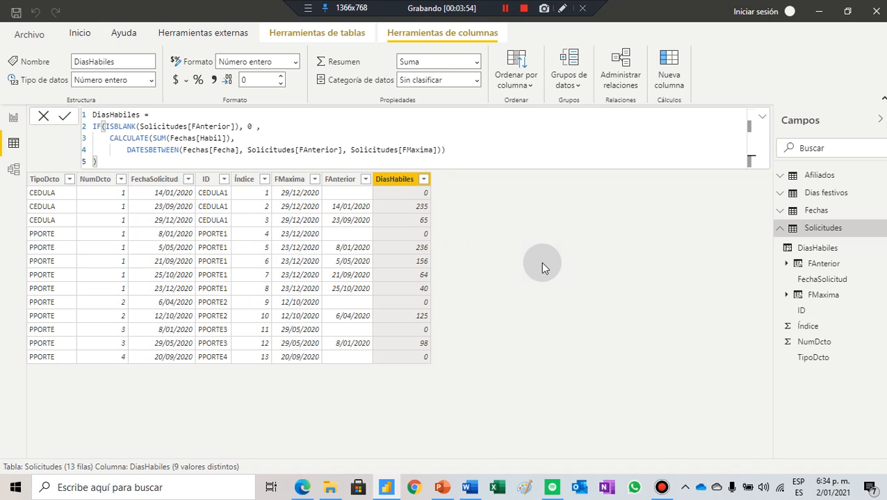
- Create a new calculated table named Informe and start a second line for its DAX expression
click(321, 32)
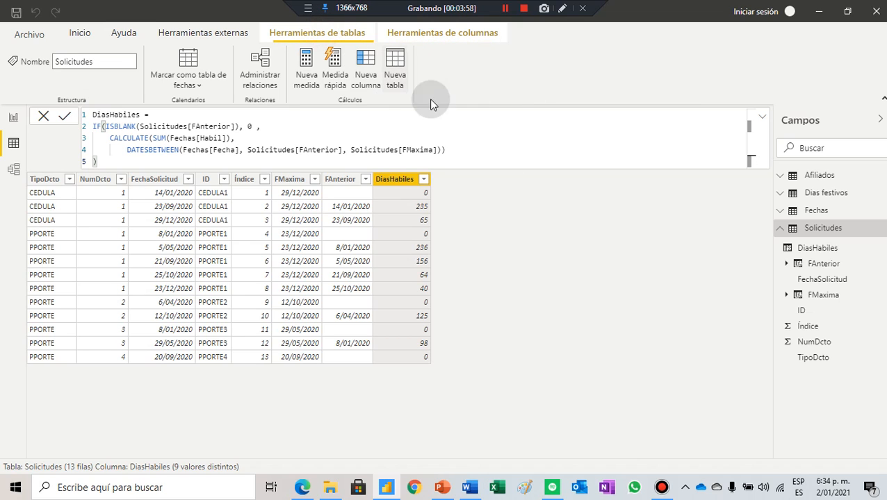
click(398, 59)
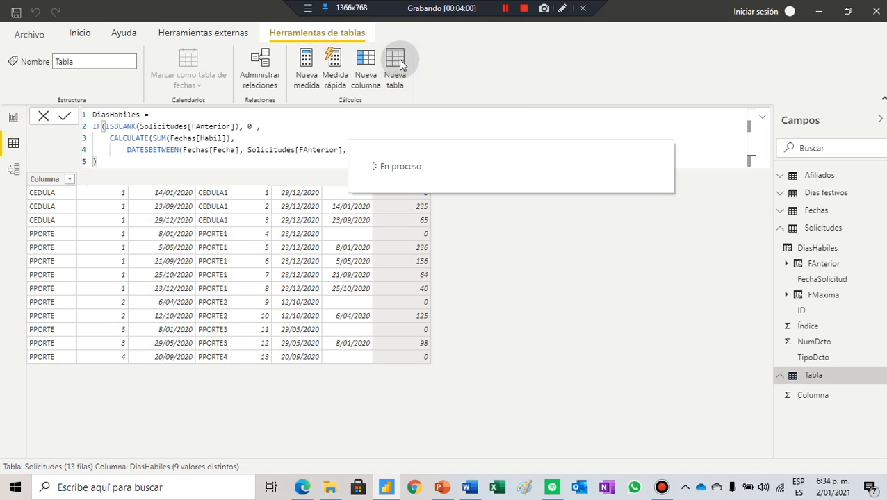
key(BackSpace)
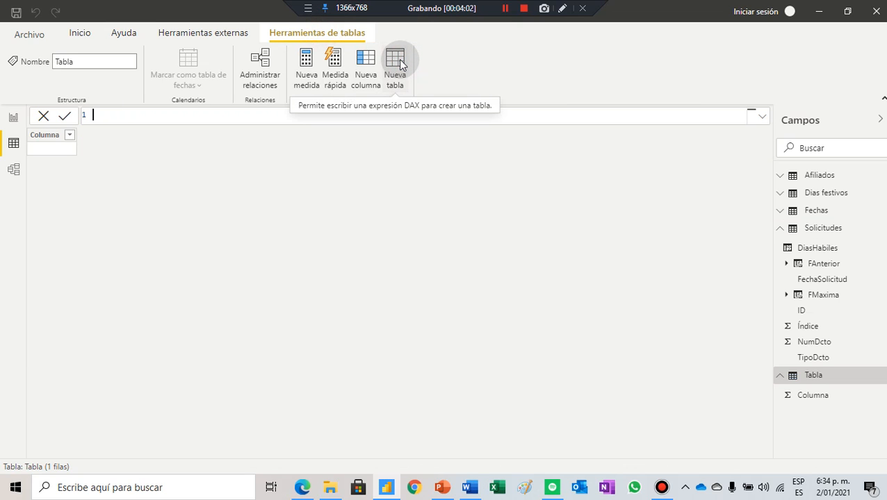
text(Informe =)
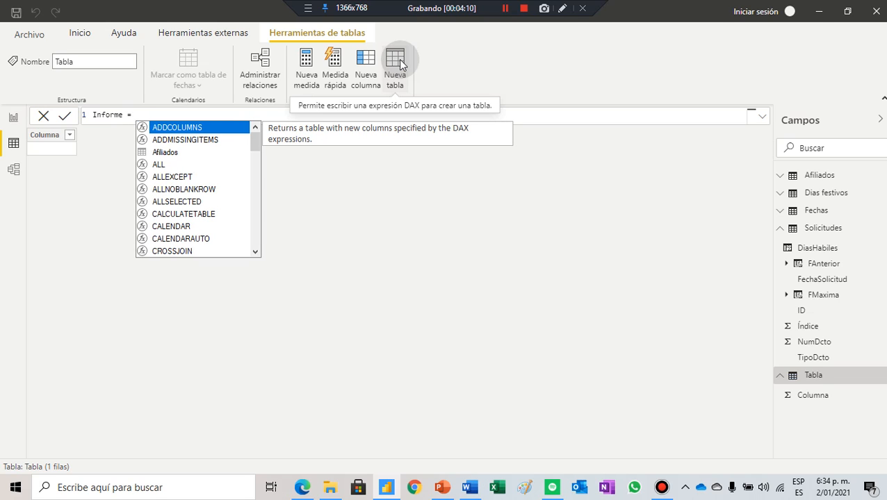
key(shift+Return)
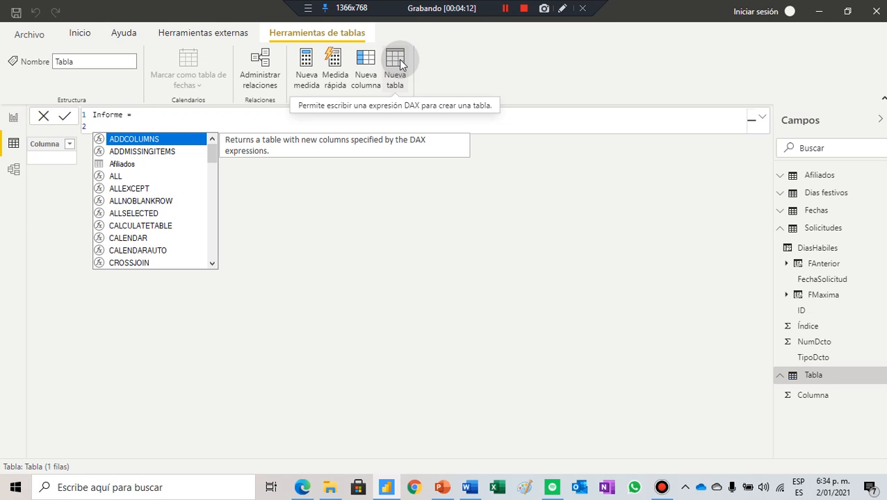
- Begin the Informe expression with CALCULATETABLE over the Solicitudes table and start a new line for its filter argument
text(cal)
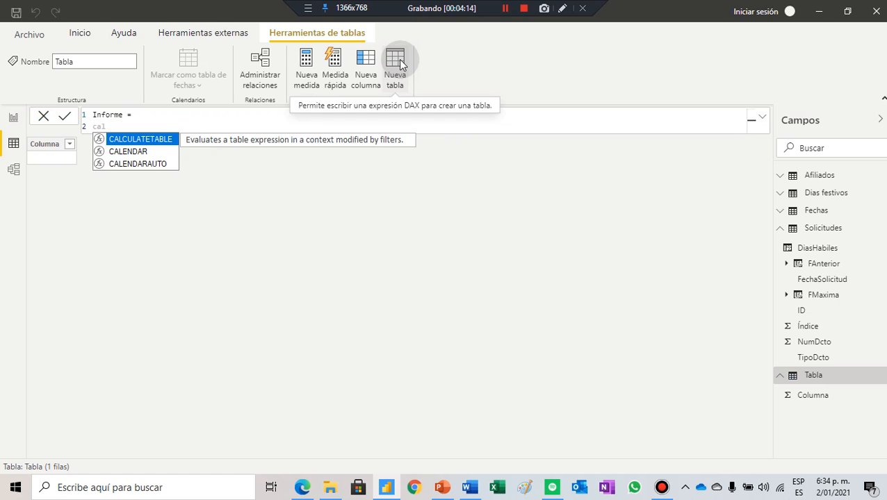
click(139, 142)
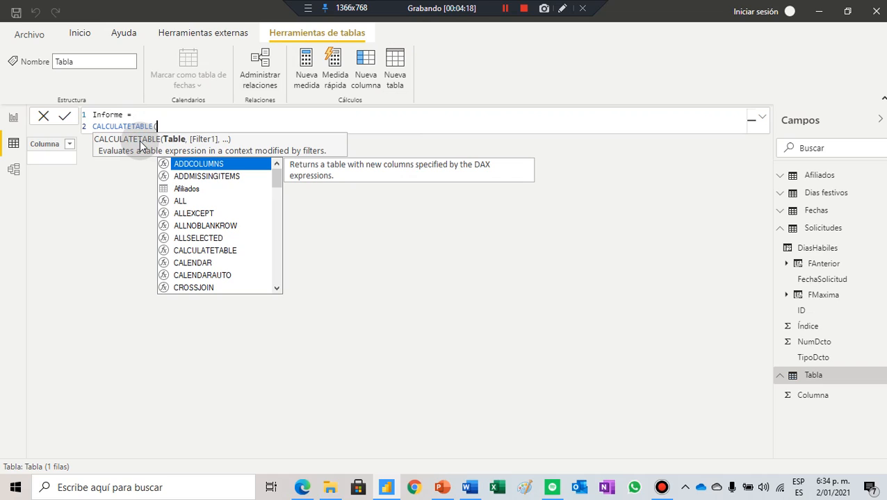
text(sol)
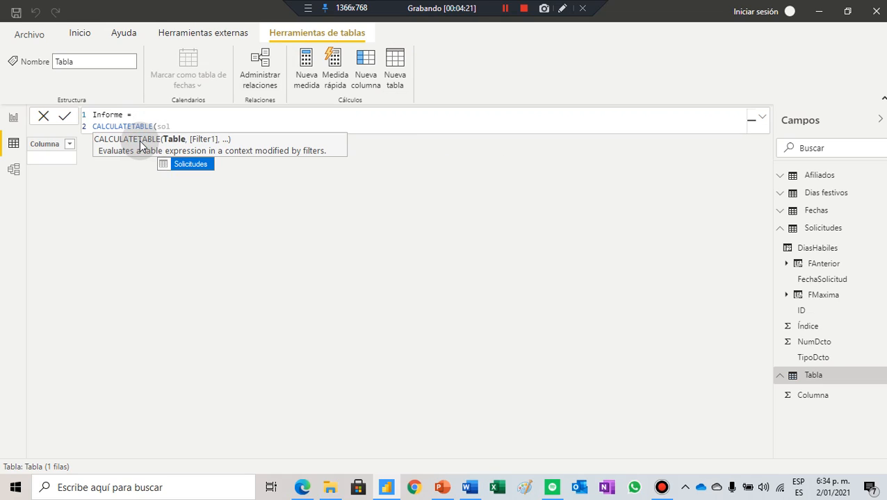
key(Tab)
text(,)
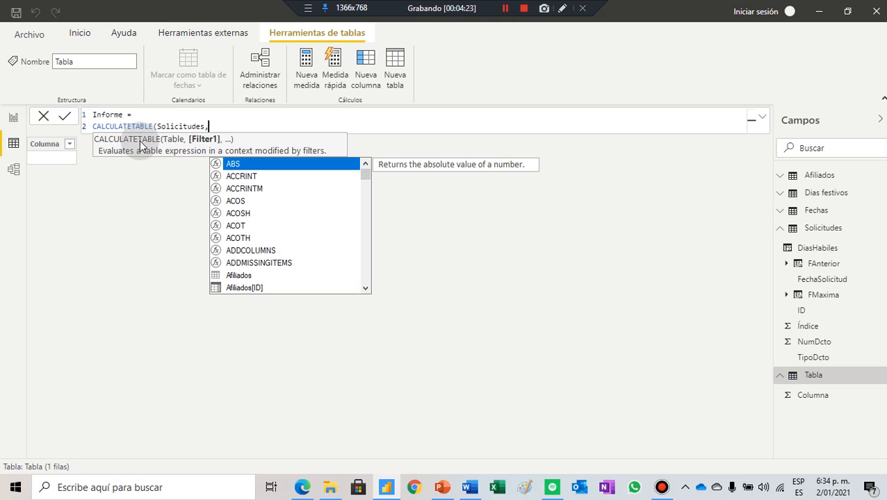
key(shift+Return)
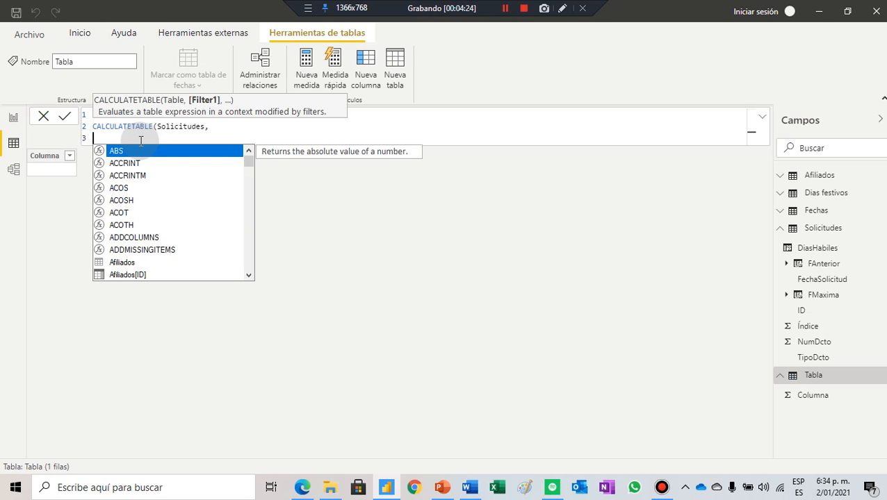
key(Tab)
key(BackSpace)
key(BackSpace)
key(BackSpace)
key(BackSpace)
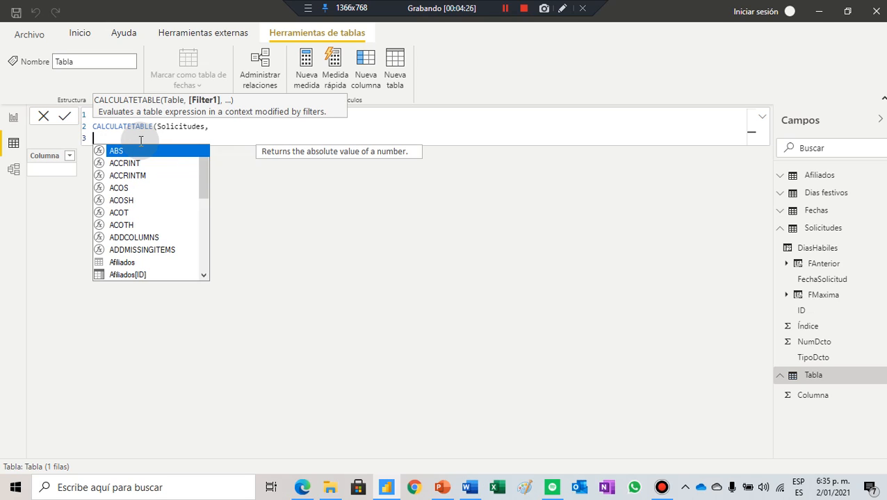
- Add an indented FILTER function over the Solicitudes table as the filter argument of CALCULATETABLE
key(Tab)
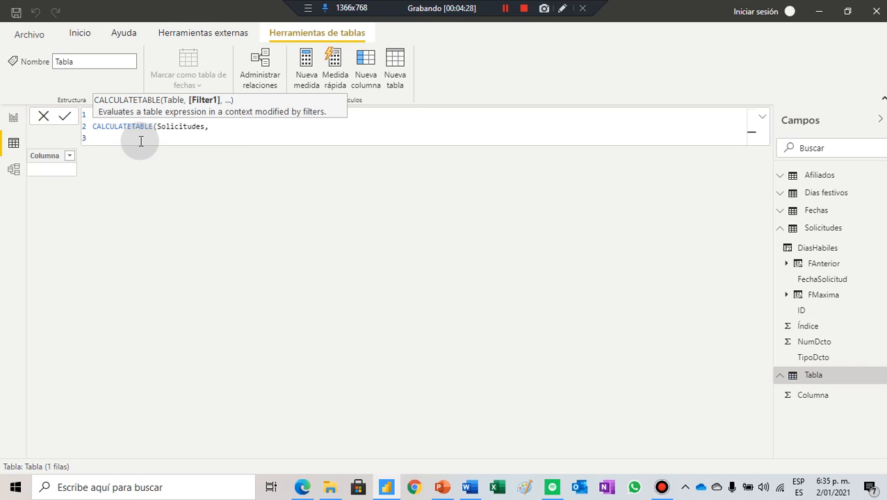
text(filt)
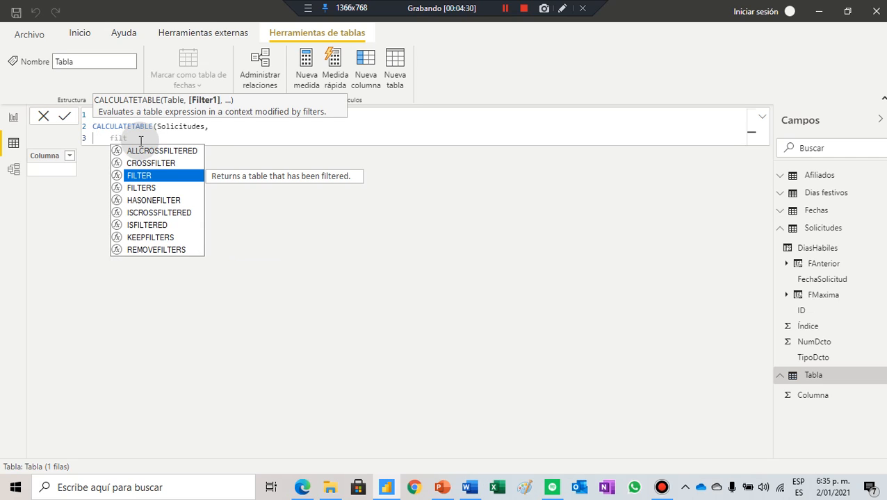
key(Tab)
text(()
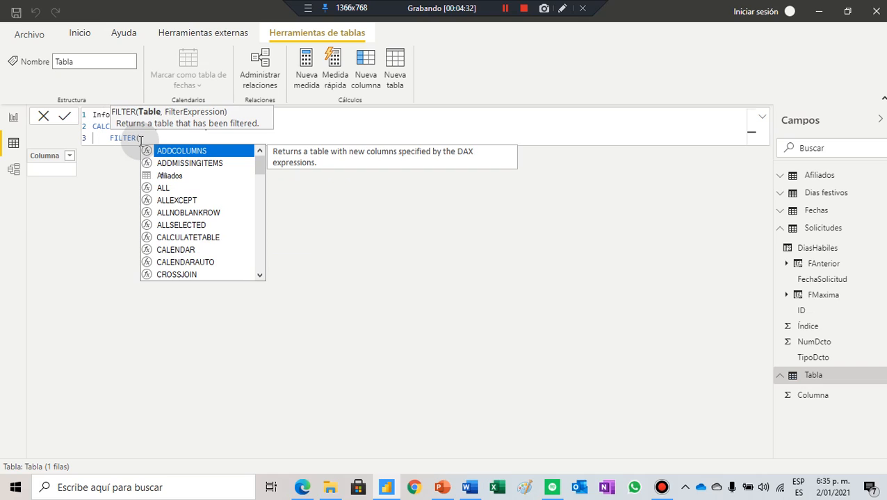
text(Soli)
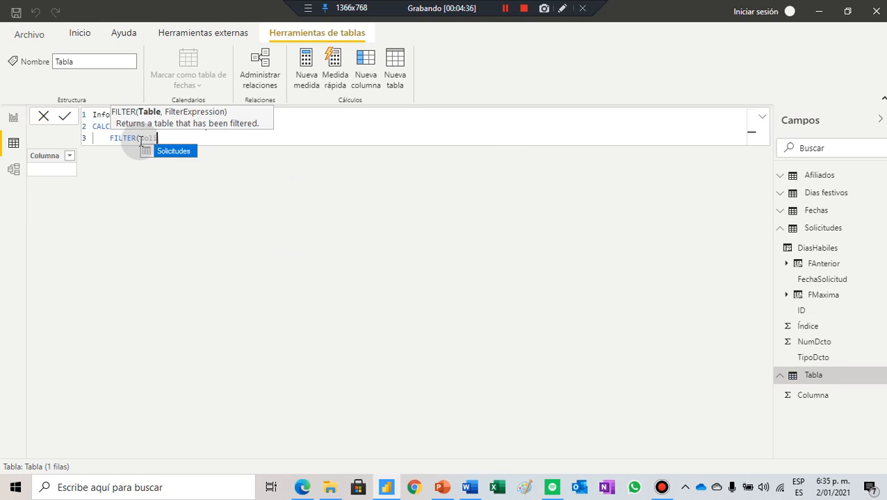
key(Tab)
- Set the FILTER condition to Solicitudes[FechaSolicitud] = Solicitudes[FMaxima], close both functions, and commit the Informe table formula
text(,sol)
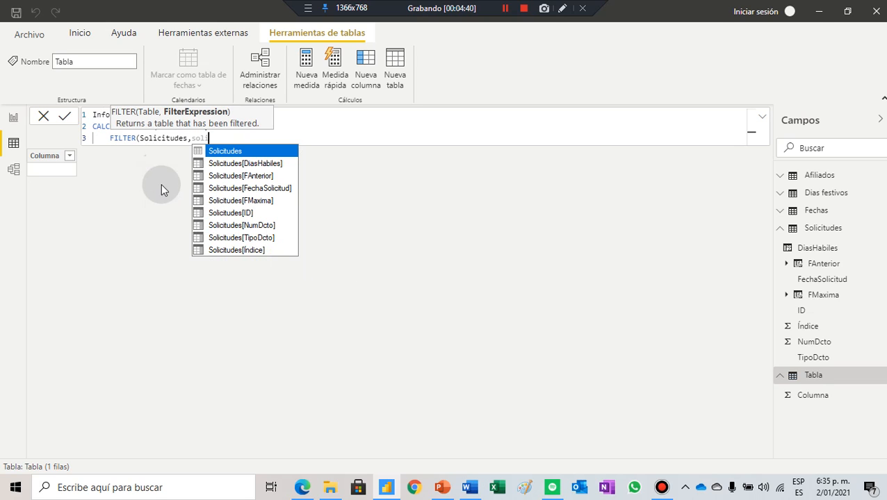
click(271, 187)
text(= )
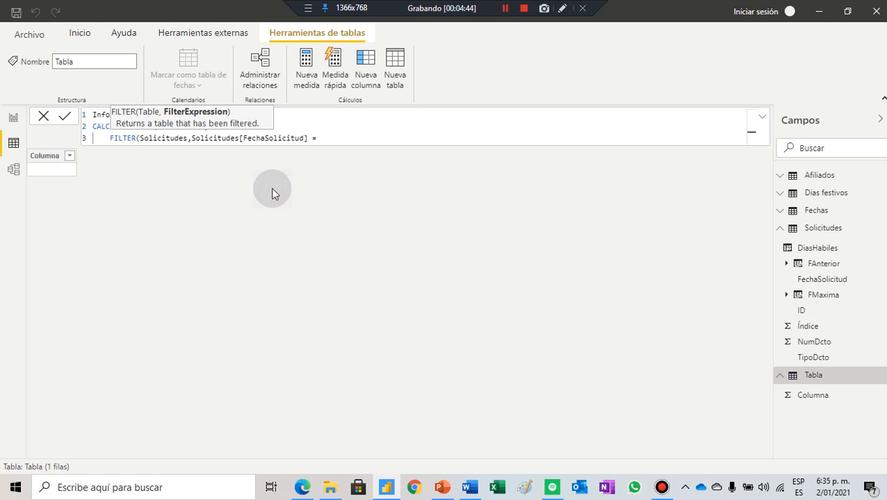
text(fma)
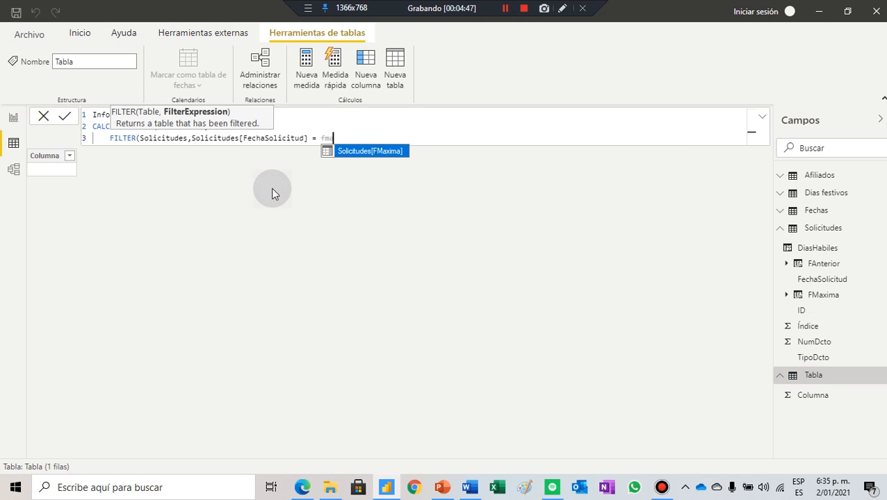
key(Tab)
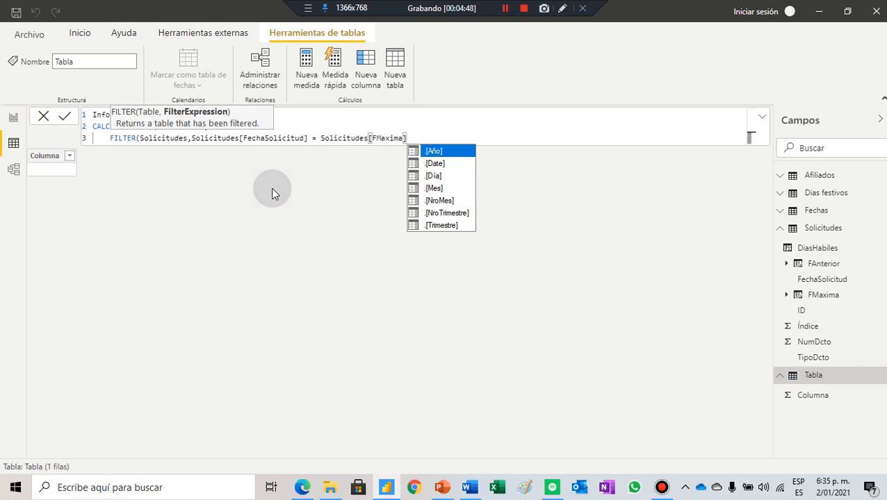
text())
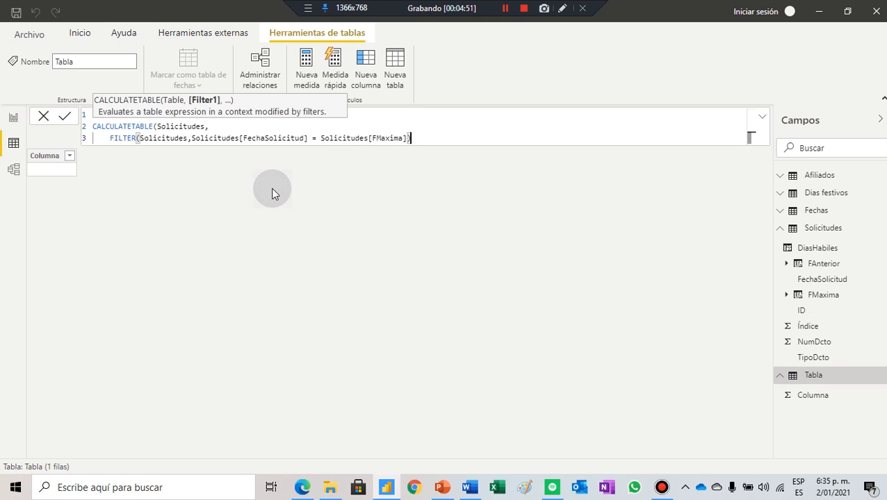
key(shift+Return)
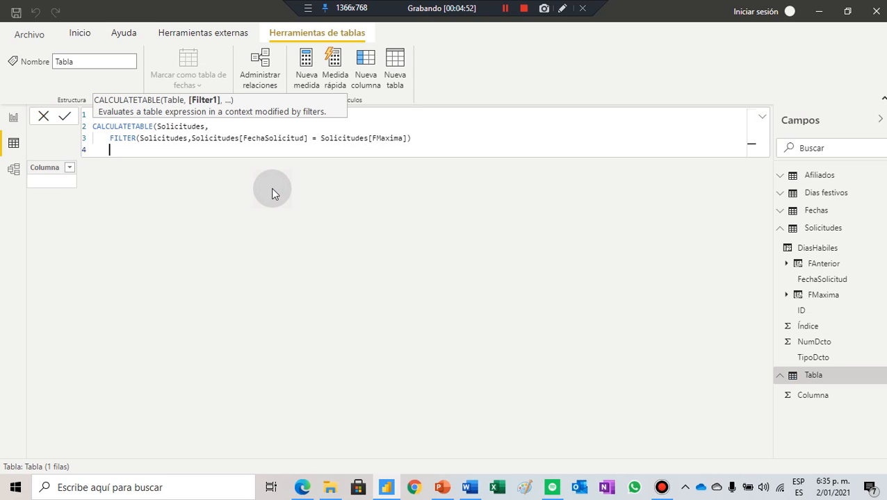
text())
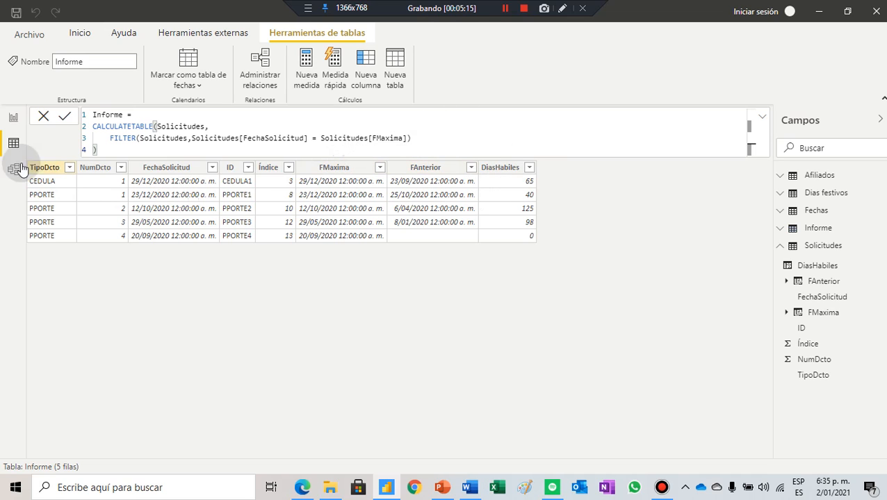
- Insert an empty table visual on the report page, move it inward from the page corner, and widen it to about double
click(13, 118)
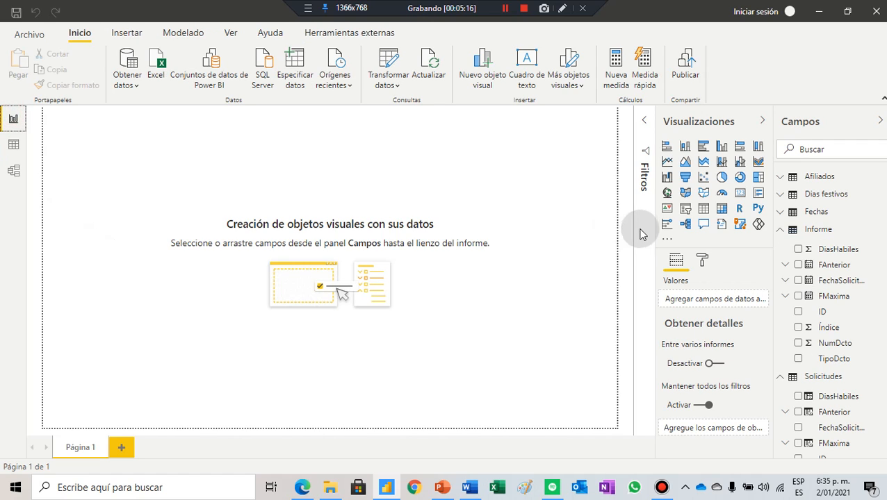
click(703, 209)
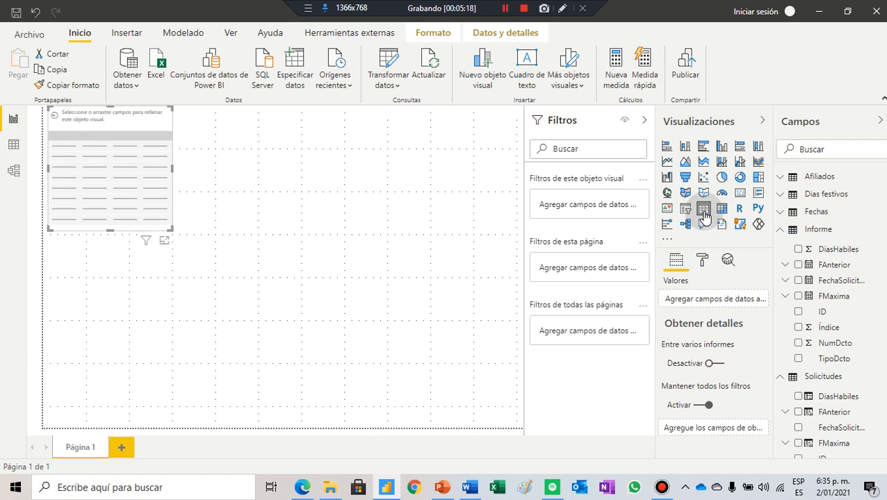
drag(81, 178, 121, 215)
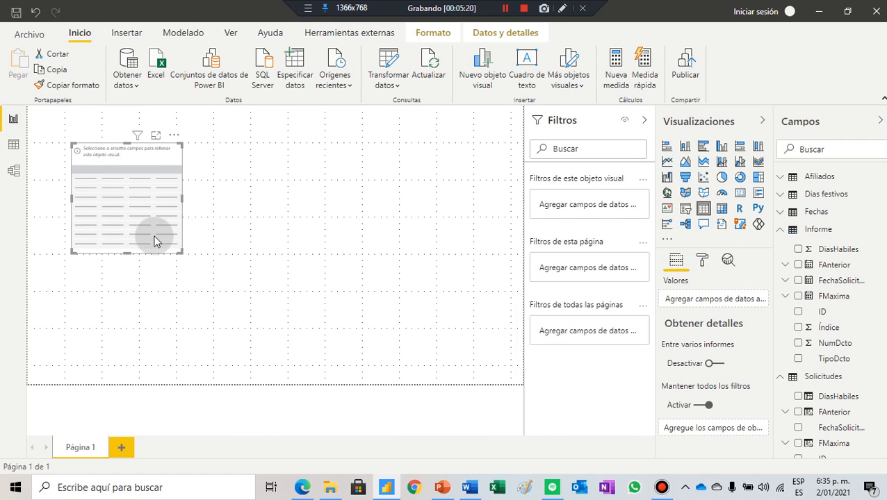
drag(177, 251, 311, 269)
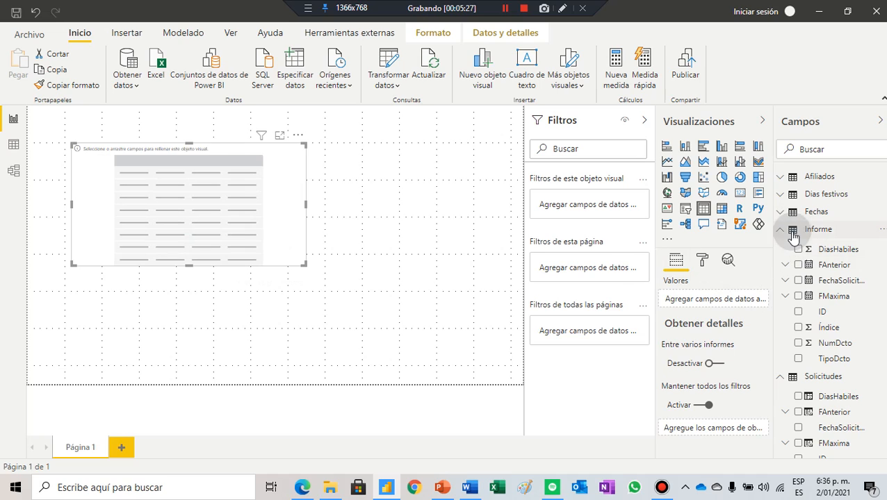
mouse_move(822, 231)
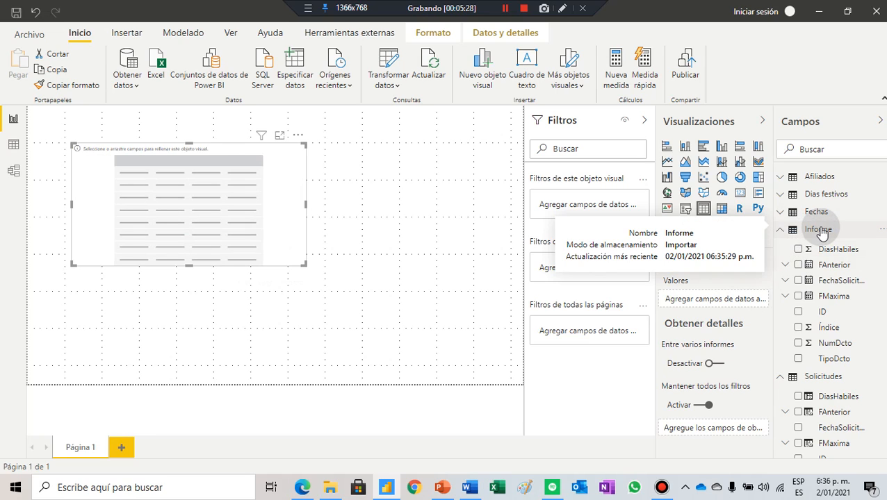
- Place the Informe table below Afiliados in the model diagram and relate its ID field to the ID of Afiliados
click(13, 170)
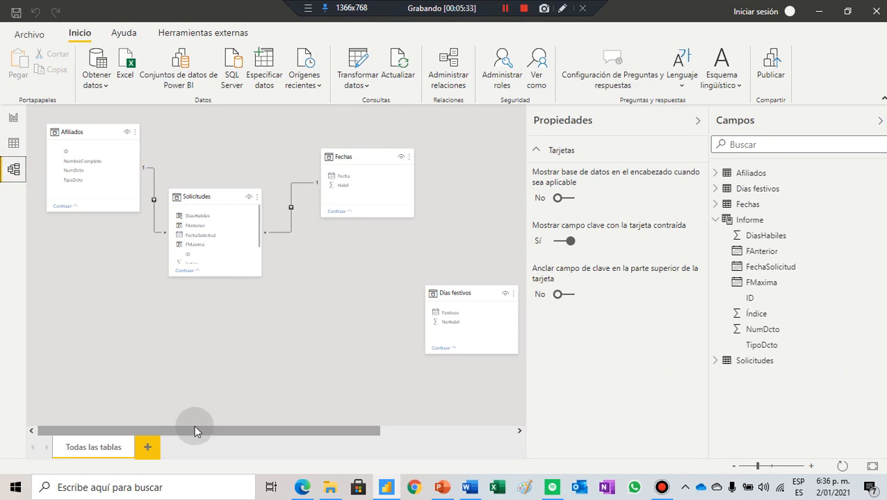
drag(197, 431, 365, 430)
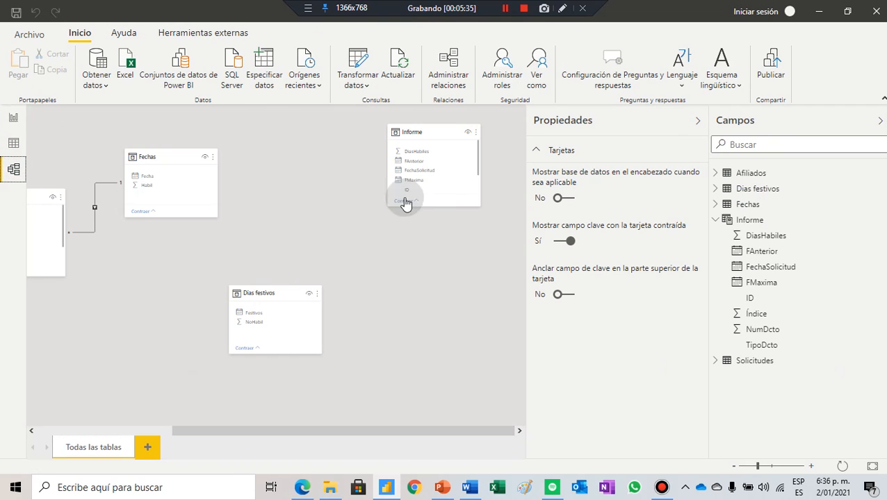
drag(437, 132, 93, 259)
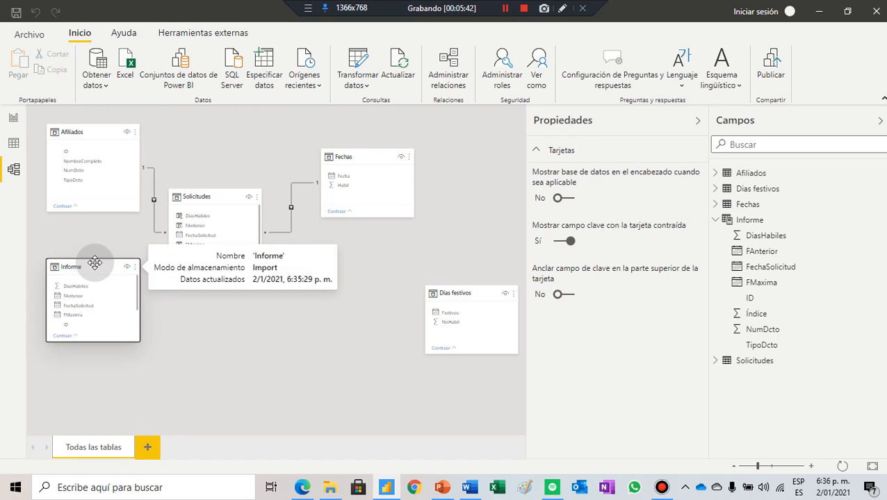
click(71, 325)
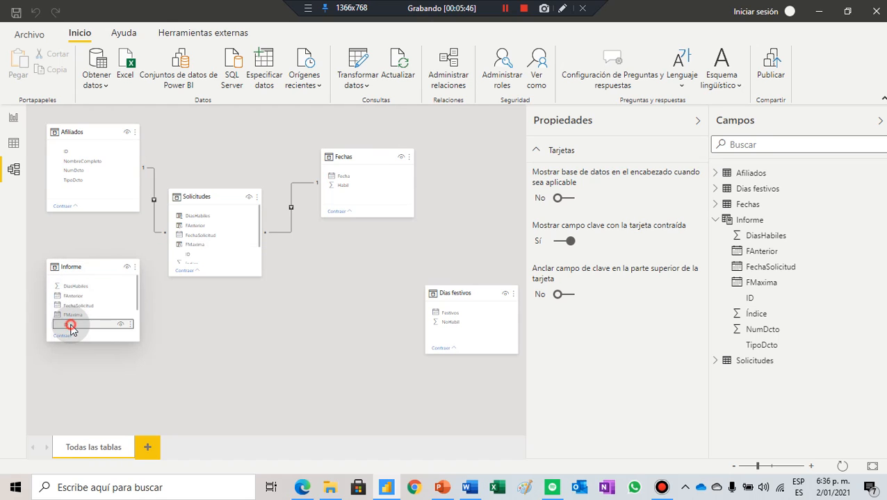
drag(71, 325, 66, 152)
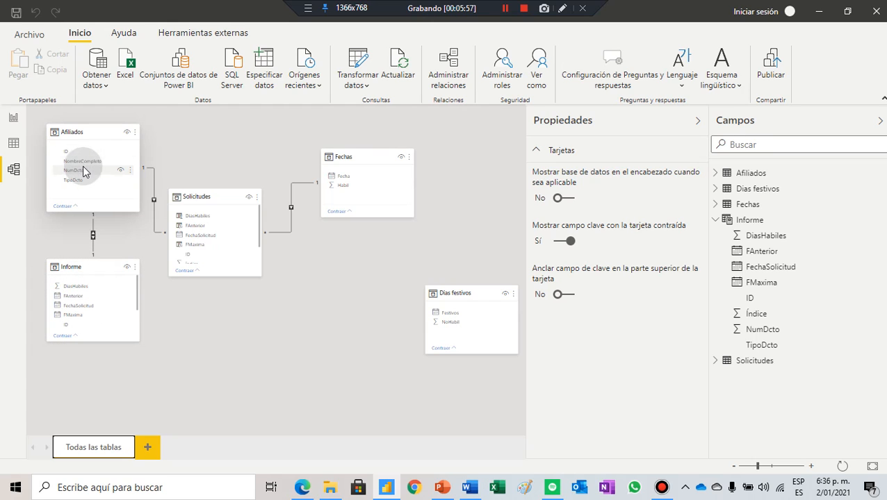
- Fill the report's table visual with ID from Informe, NombreCompleto from Afiliados and DiasHabiles from Informe, and check it in focus mode
click(13, 120)
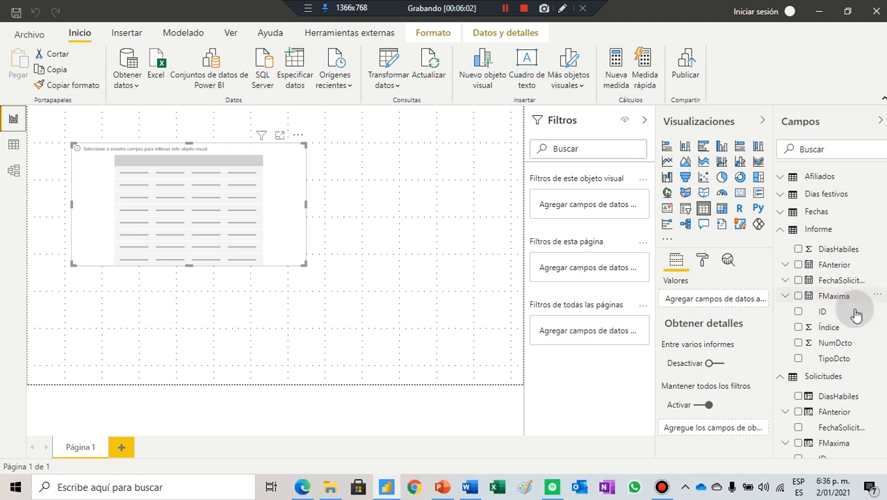
click(799, 313)
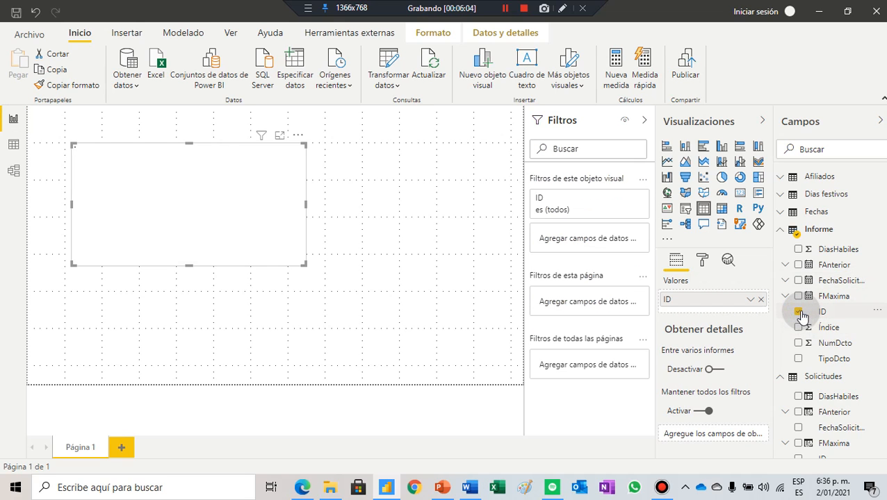
click(843, 179)
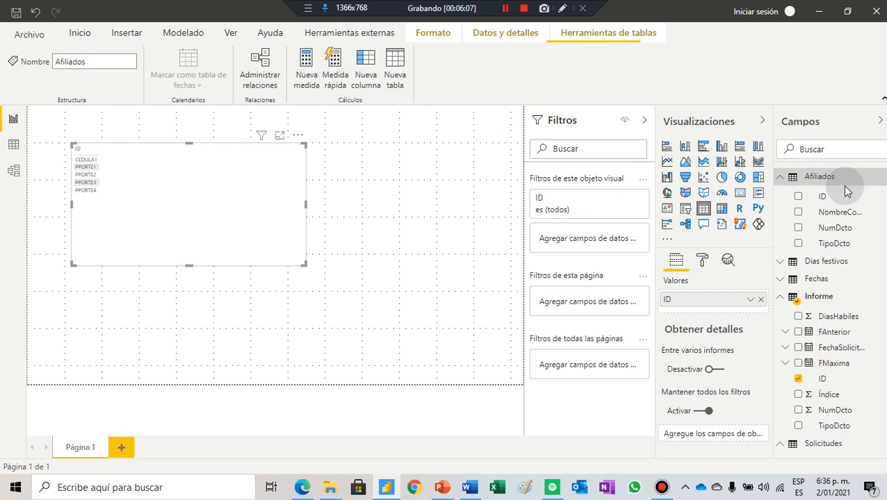
click(799, 212)
click(784, 177)
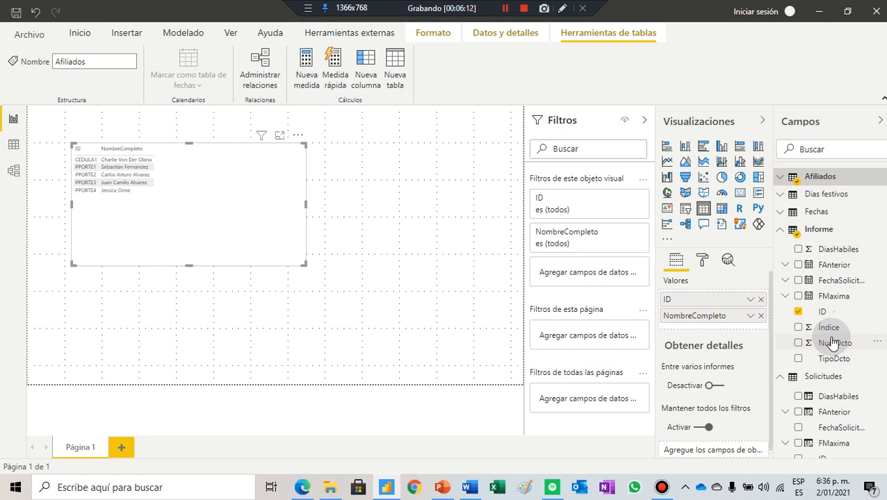
click(799, 249)
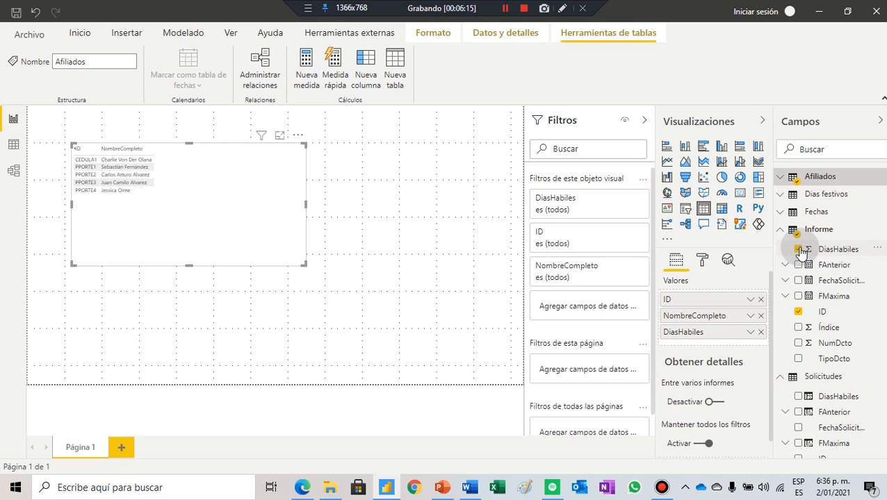
click(280, 136)
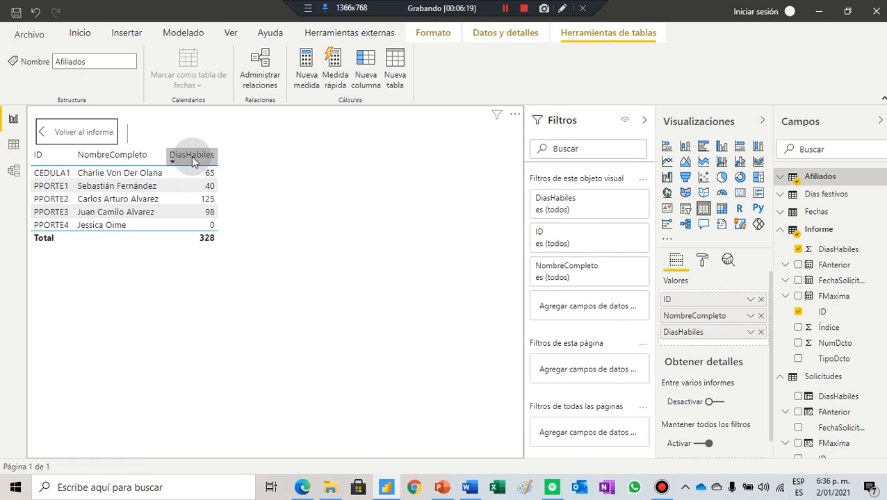
click(83, 132)
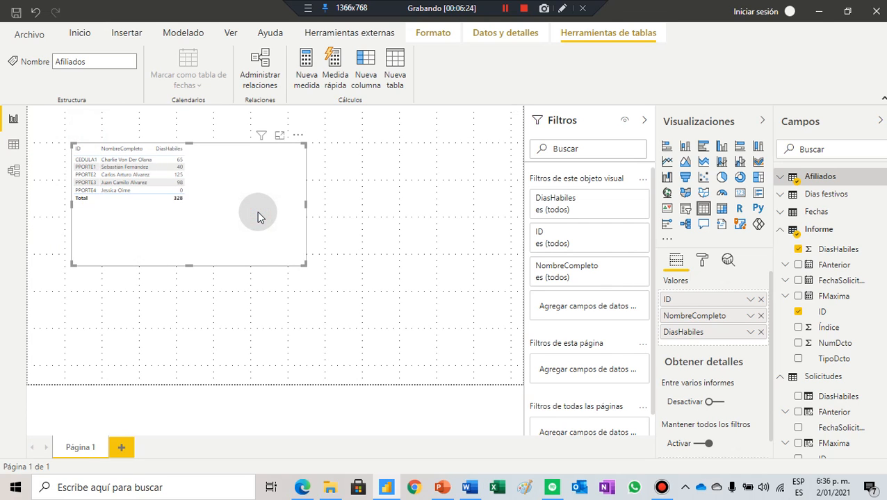
- Duplicate the table visual, place the copy in the free area below the original, and convert it to a clustered column chart
click(257, 216)
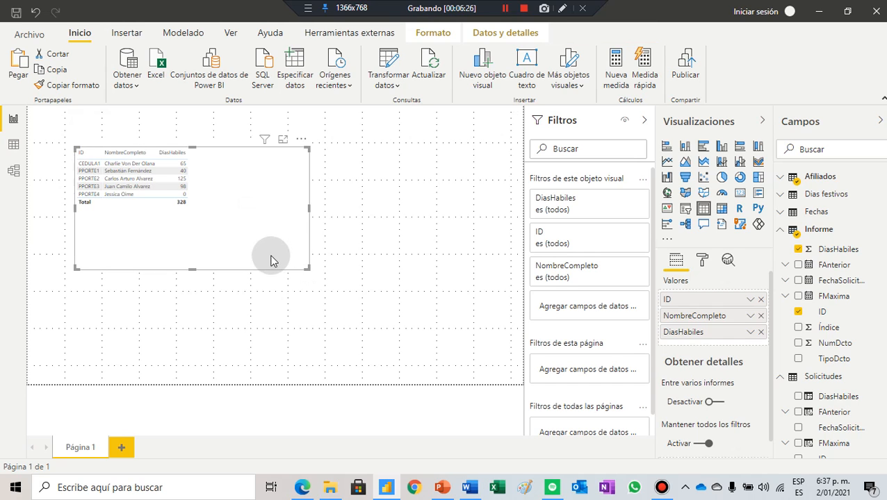
key(ctrl+v)
drag(308, 323, 433, 359)
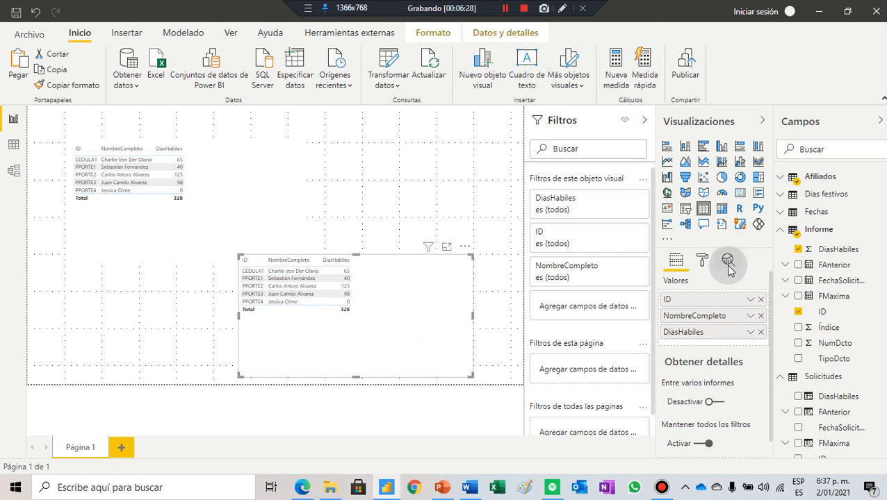
click(722, 147)
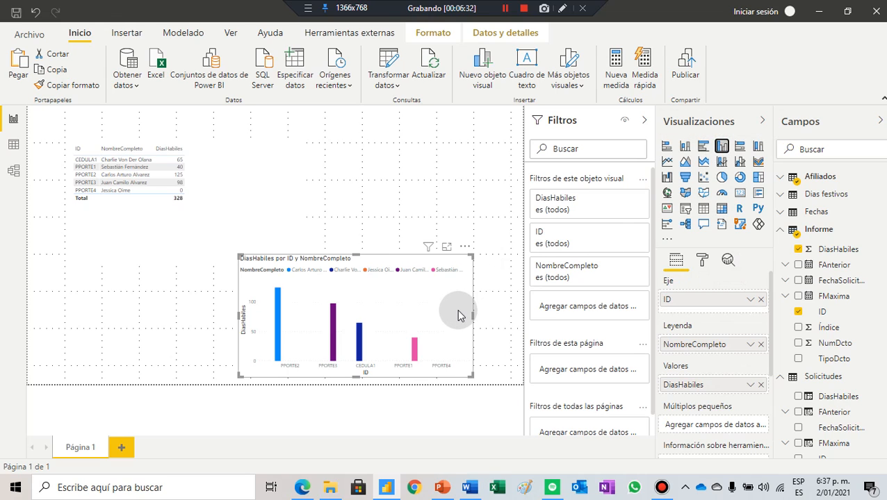
- Replace ID with NombreCompleto on the column chart's axis, leaving the legend empty, and inspect the chart in focus mode
click(760, 300)
drag(693, 338, 696, 301)
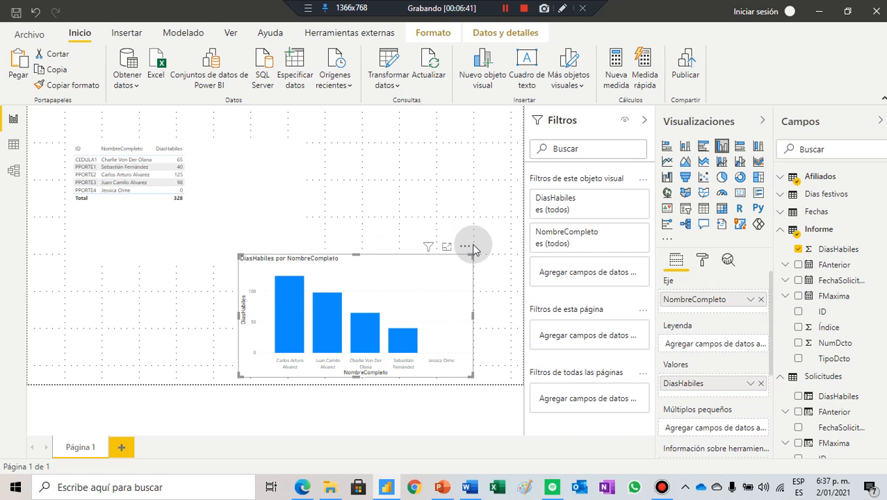
click(446, 247)
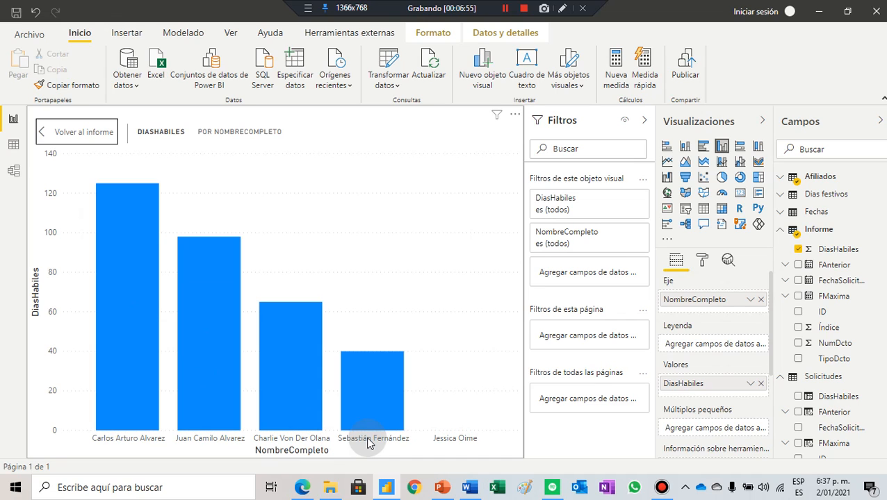
mouse_move(350, 431)
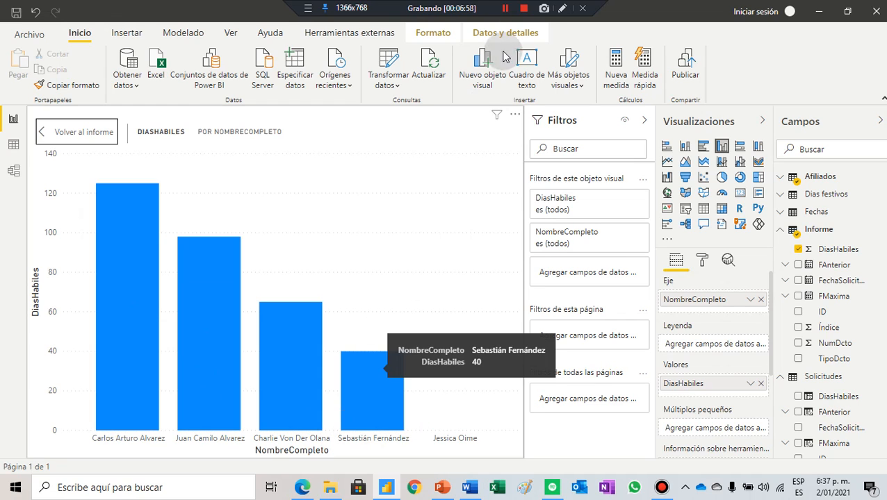